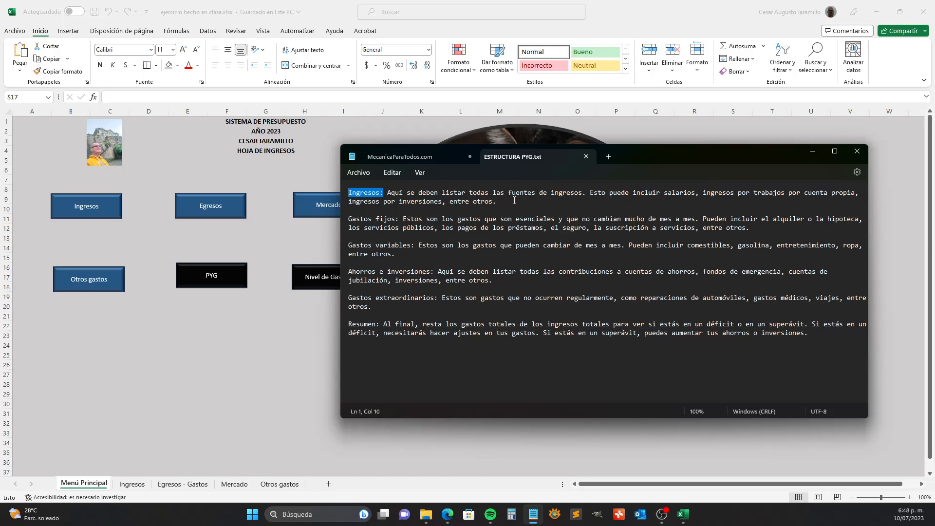
# Review the section headings in the ESTRUCTURA PYG.txt notes, from Gastos fijos through Resumen, and return to the workbook
pyautogui.moveTo(496, 201); pyautogui.dragTo(351, 220)
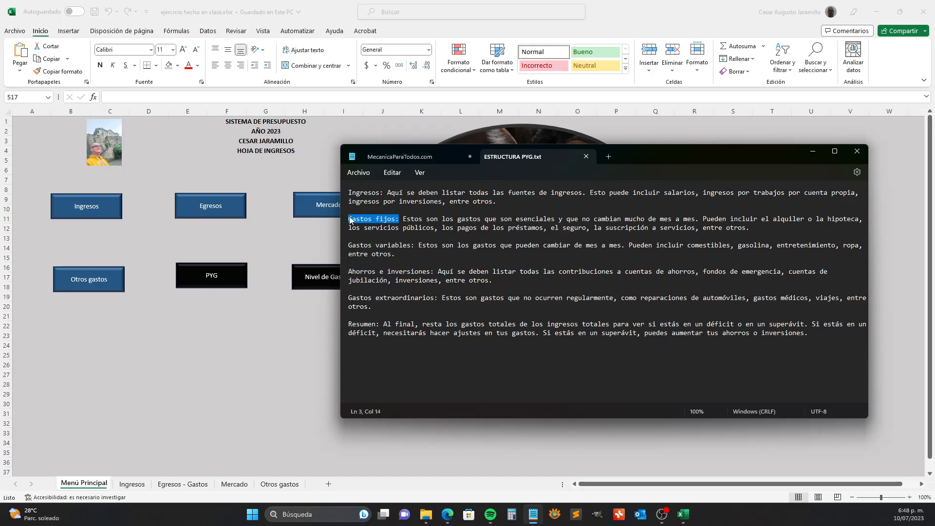
pyautogui.moveTo(414, 246); pyautogui.dragTo(340, 250)
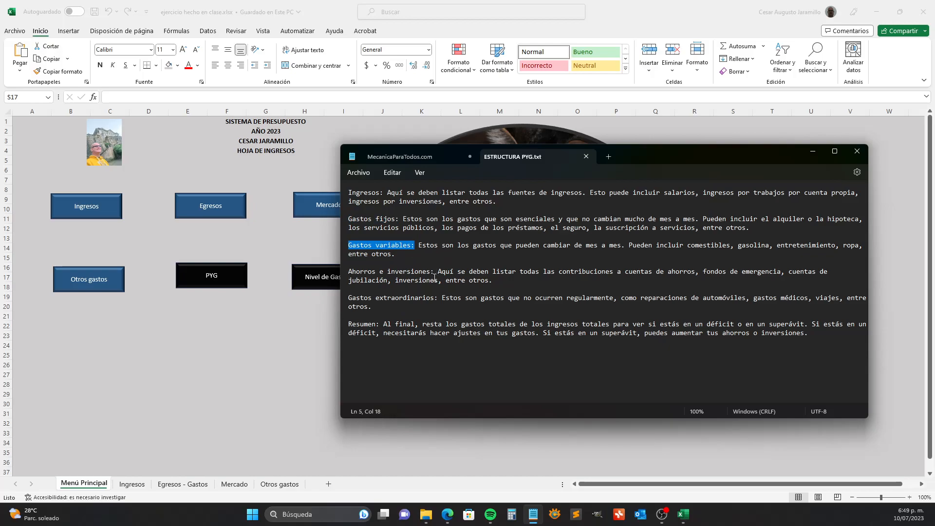
pyautogui.moveTo(435, 272); pyautogui.dragTo(320, 270)
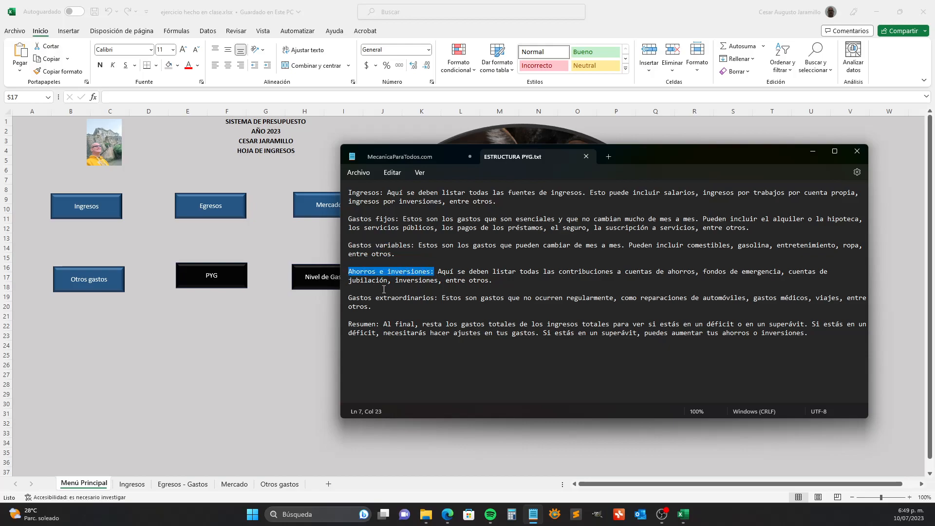
pyautogui.moveTo(440, 296); pyautogui.dragTo(341, 301)
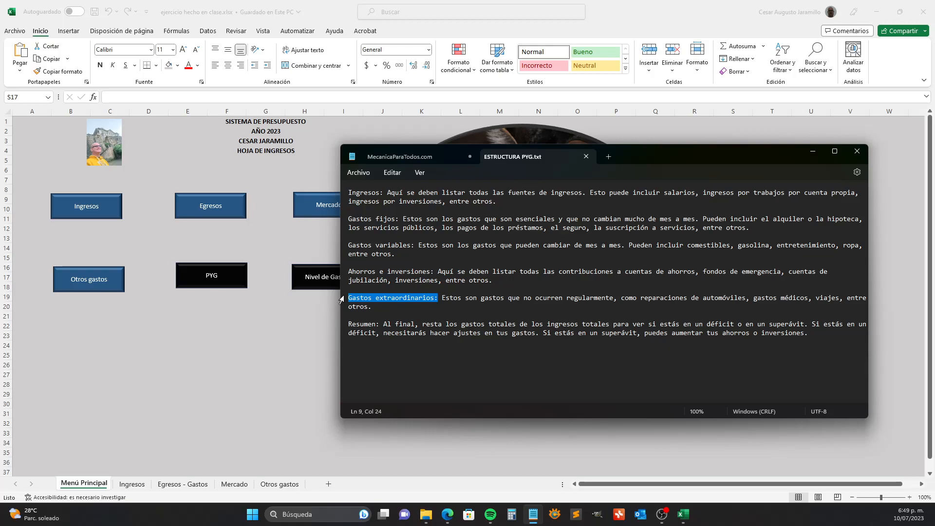
pyautogui.moveTo(384, 324); pyautogui.dragTo(333, 326)
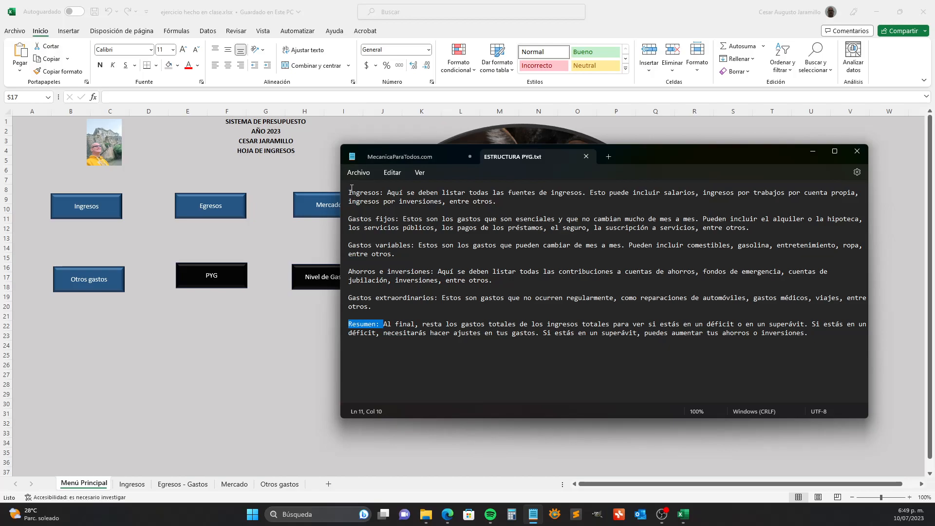
pyautogui.moveTo(352, 192); pyautogui.dragTo(414, 333)
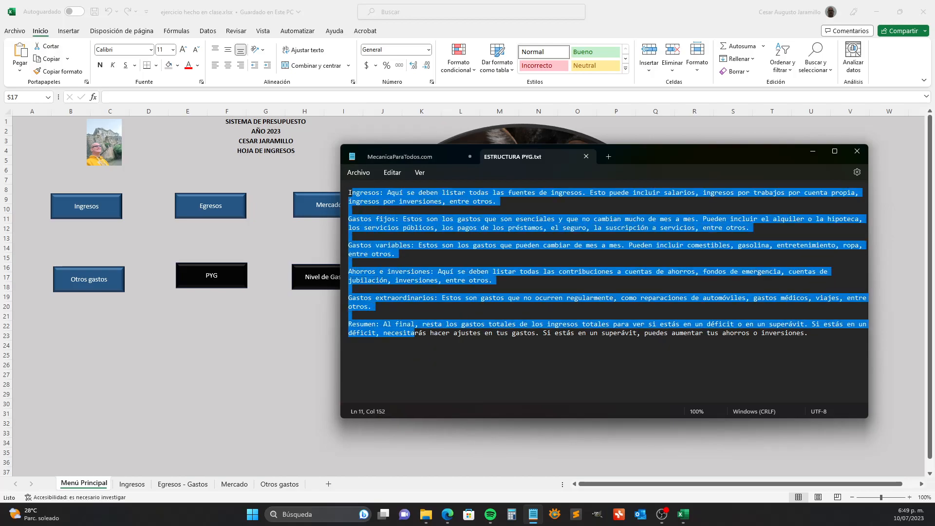
pyautogui.hotkey('alt', 'Tab')
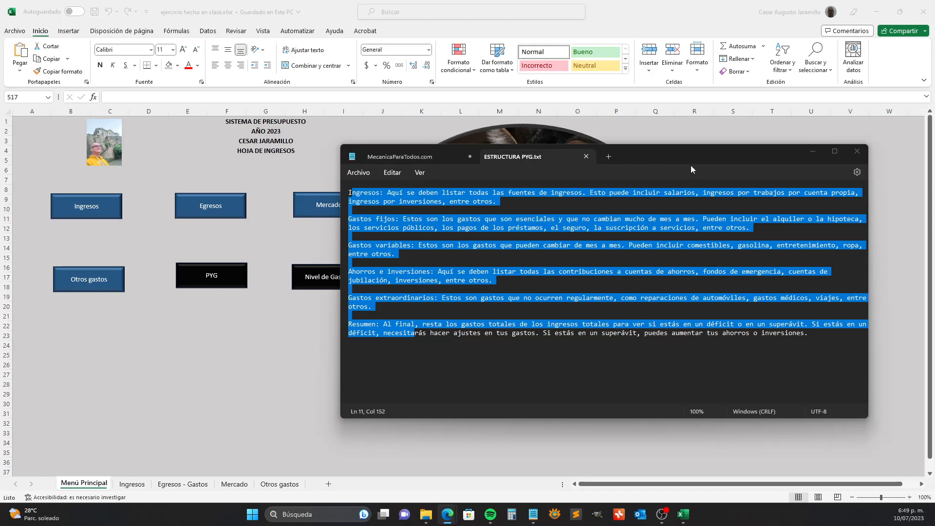
pyautogui.click(814, 151)
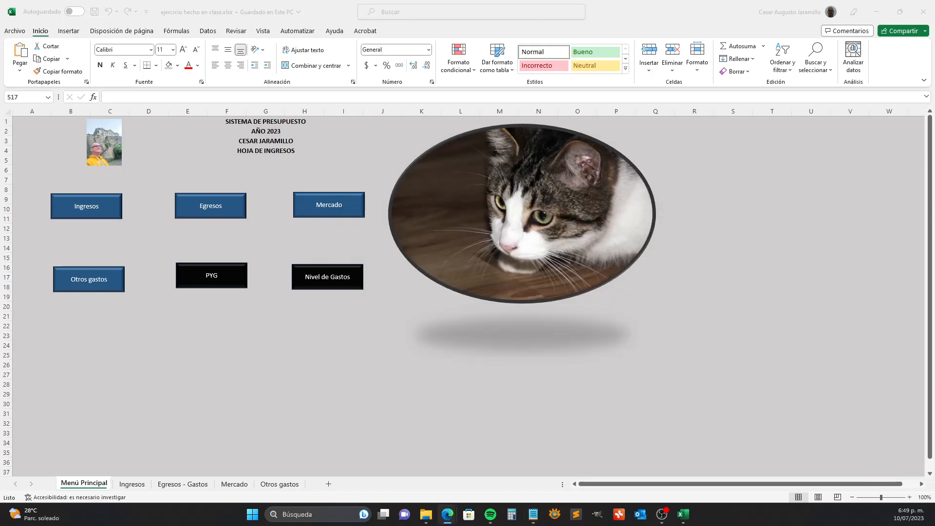
pyautogui.click(533, 514)
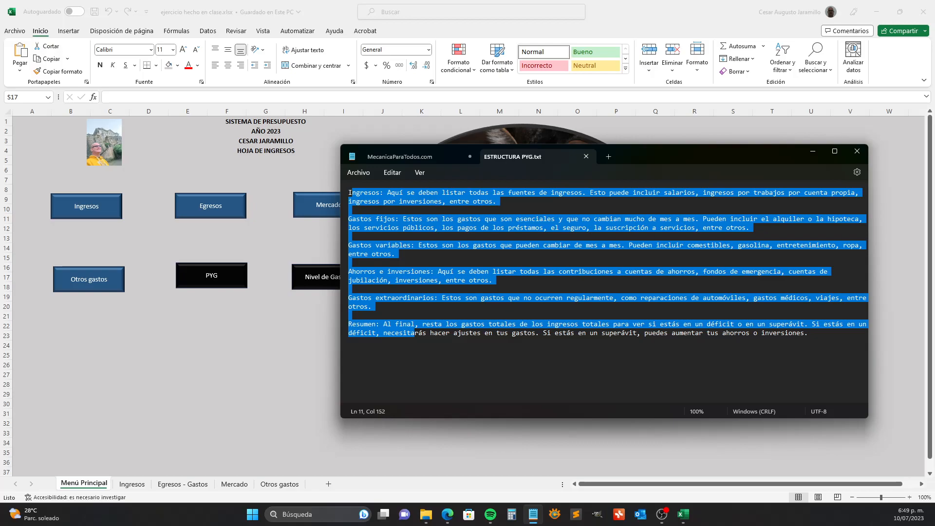
pyautogui.click(447, 514)
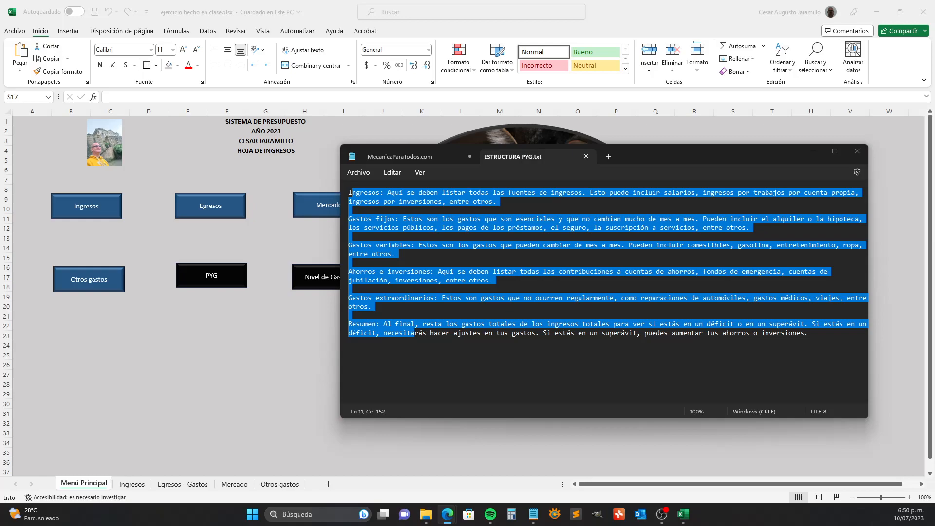
pyautogui.click(804, 155)
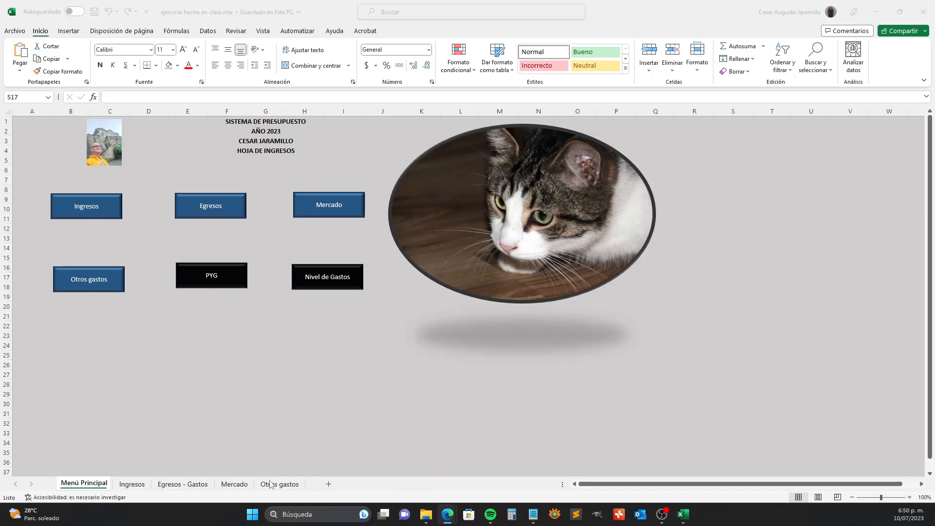
# Add a new worksheet, place it after the Otros gastos sheet and name it PYG
pyautogui.click(329, 484)
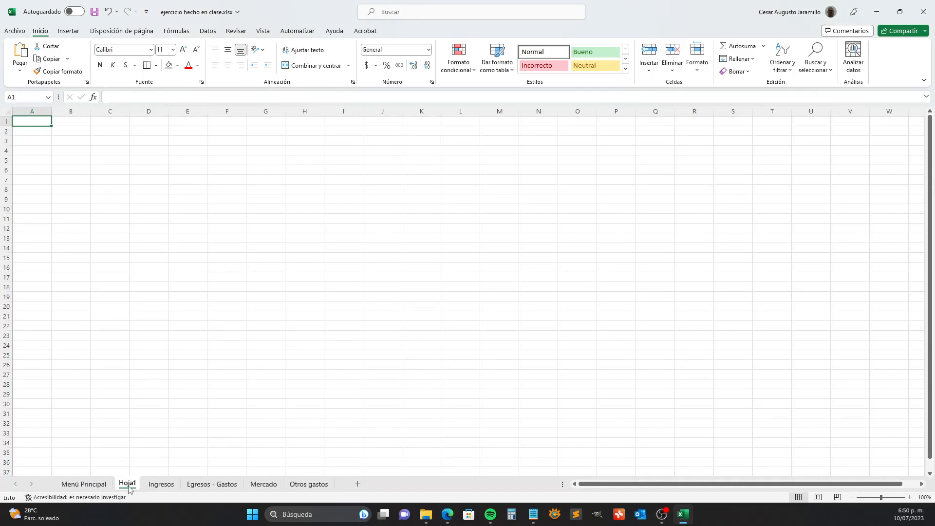
pyautogui.moveTo(129, 489); pyautogui.dragTo(341, 486)
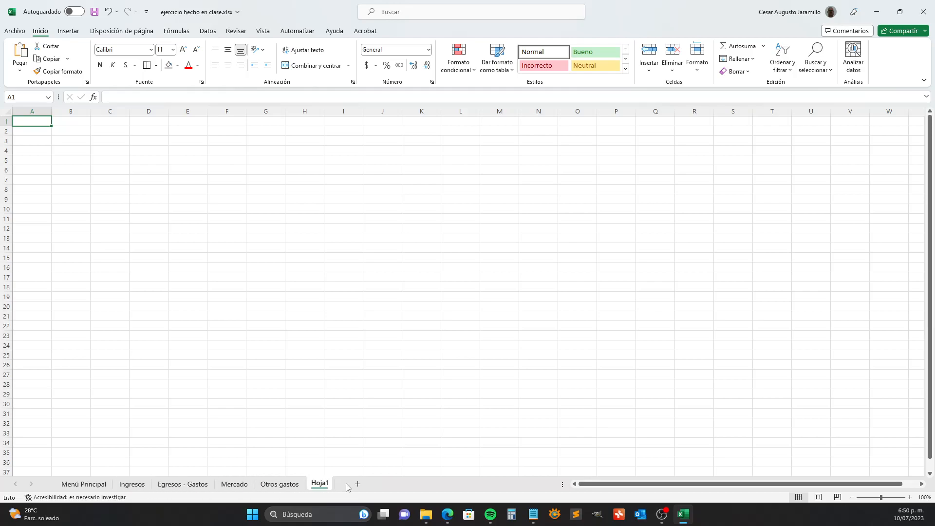
pyautogui.doubleClick(320, 484)
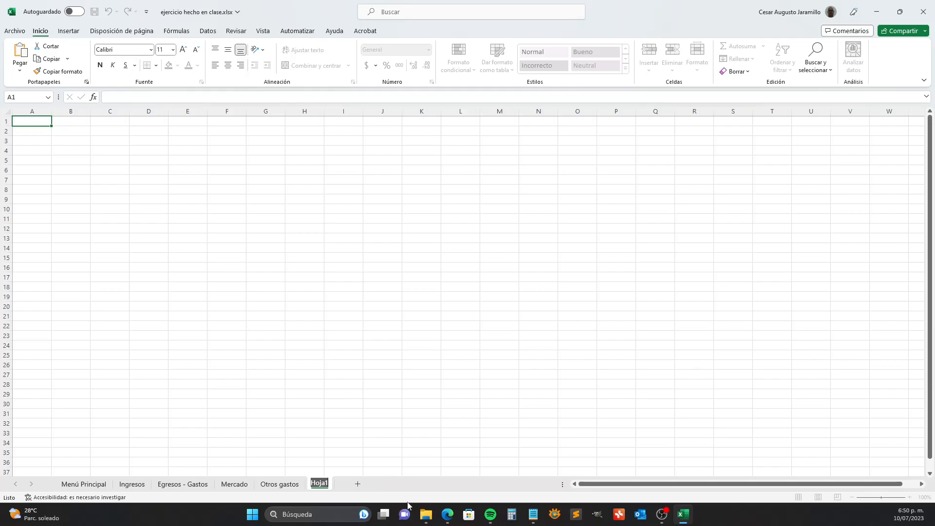
pyautogui.write('PYG')
pyautogui.press('Return')
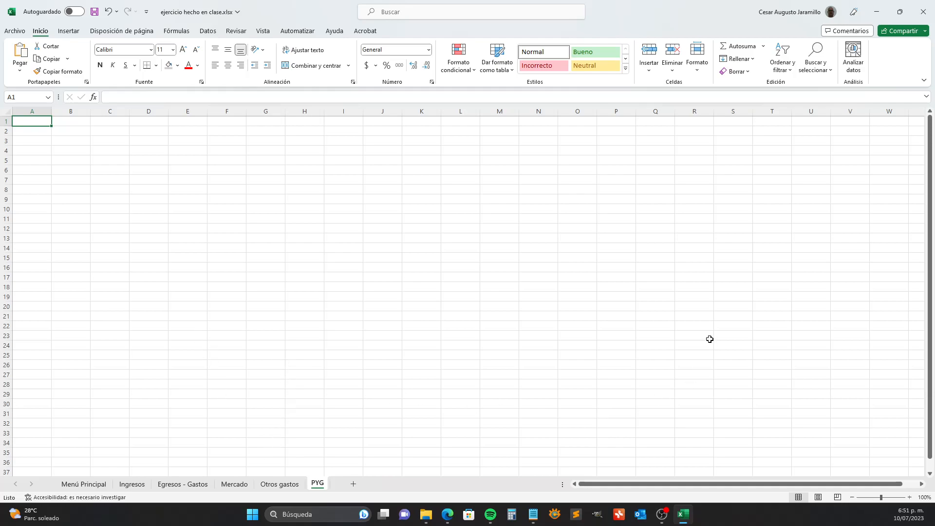
# Copy the header block A1:M6 with its photo from the Otros gastos sheet to cell A1 of the PYG sheet
pyautogui.click(281, 483)
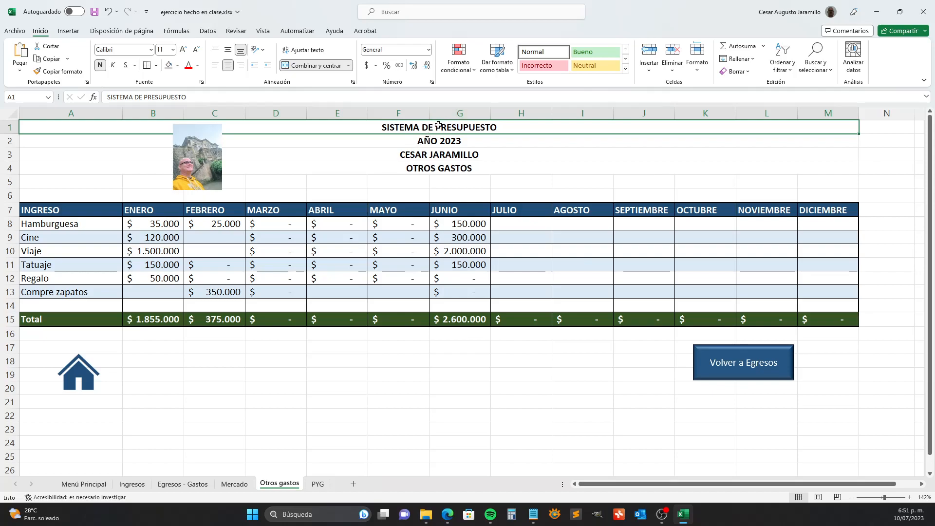
pyautogui.moveTo(438, 129); pyautogui.dragTo(434, 196)
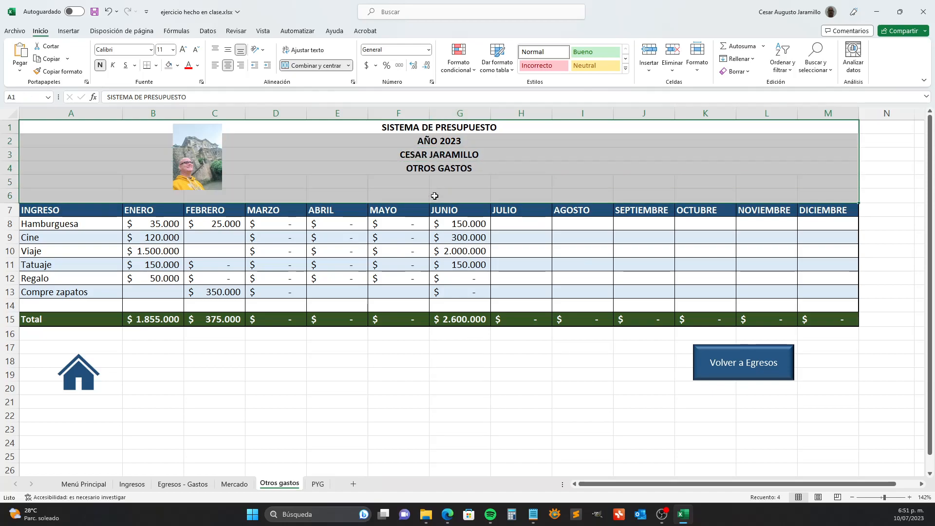
pyautogui.rightClick(299, 175)
pyautogui.click(335, 211)
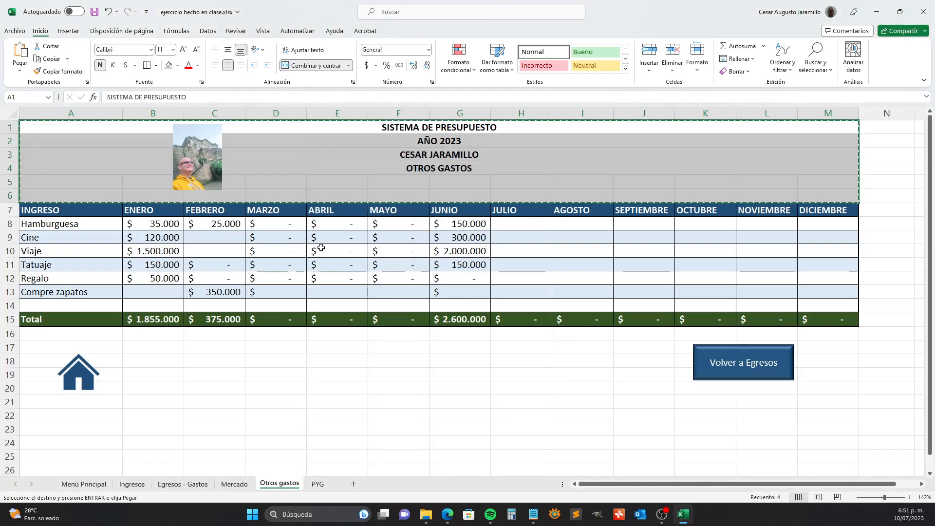
pyautogui.click(317, 484)
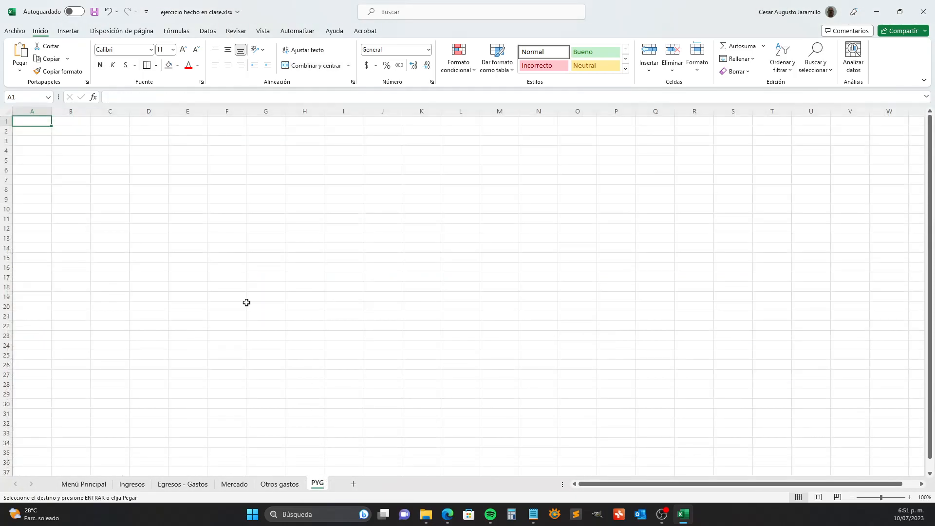
pyautogui.rightClick(30, 126)
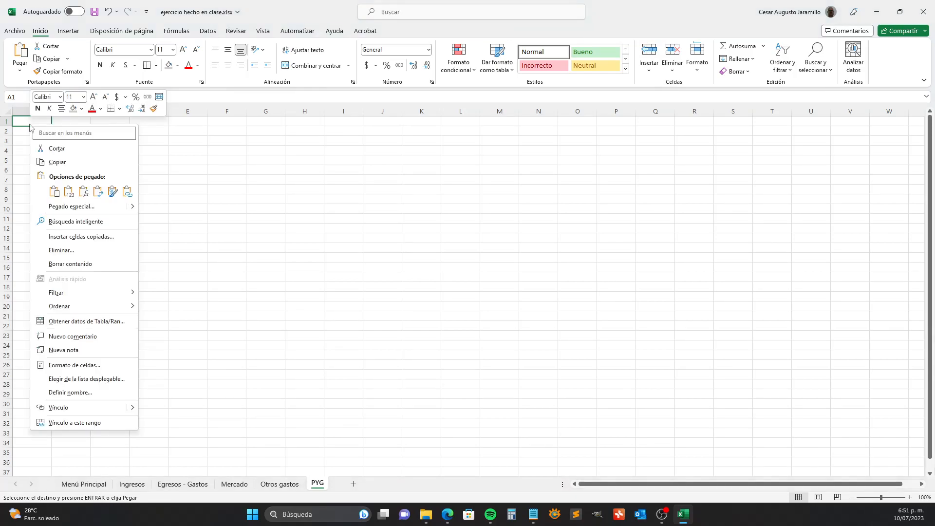
pyautogui.click(54, 191)
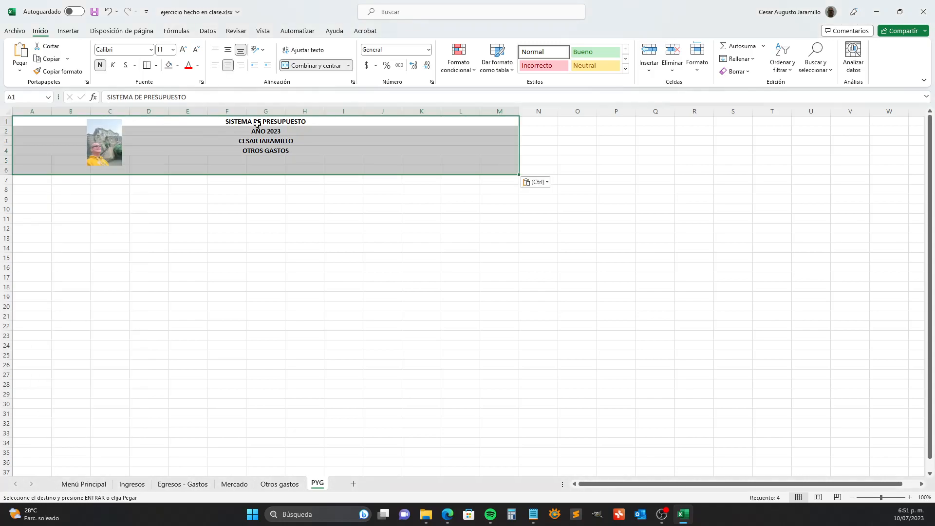
pyautogui.click(389, 142)
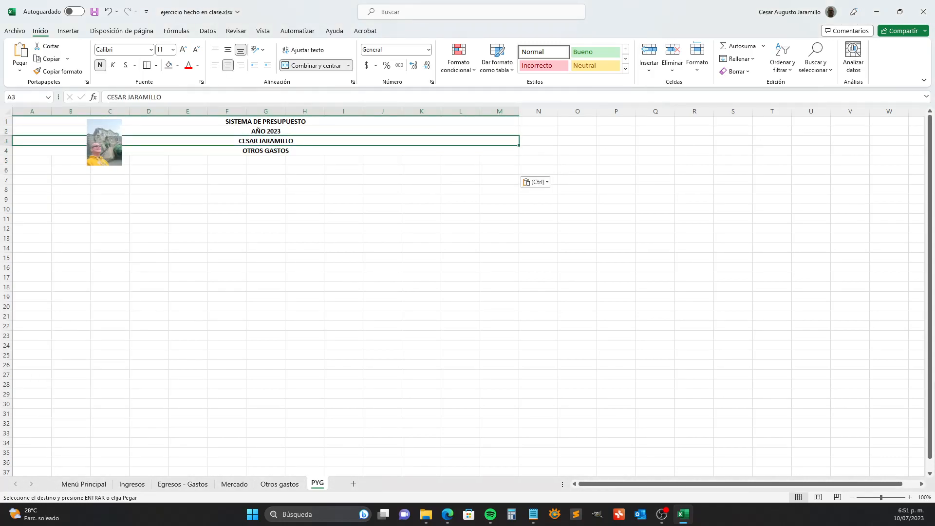
# Replace the row 4 title on the PYG sheet with ESTADO DE PERDIDAS Y GANANCIAS P Y G
pyautogui.hotkey('alt', 'Tab')
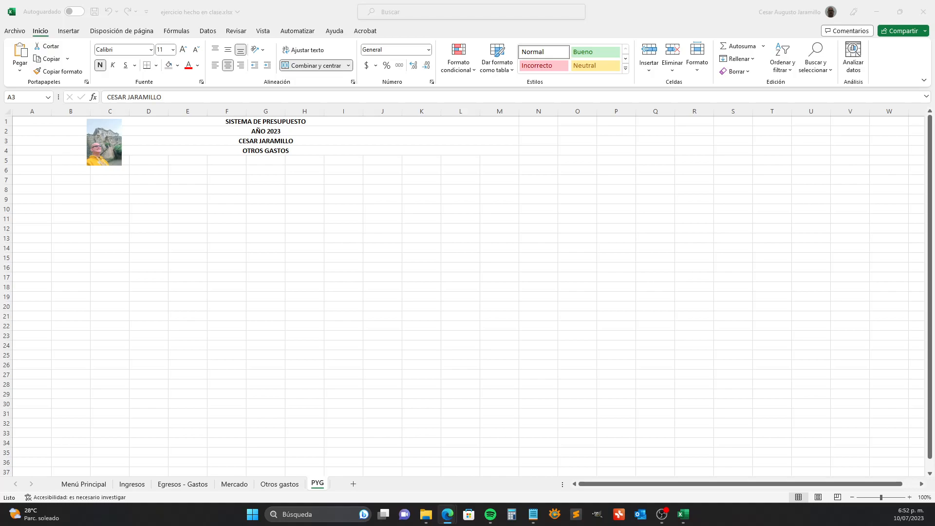
pyautogui.click(533, 514)
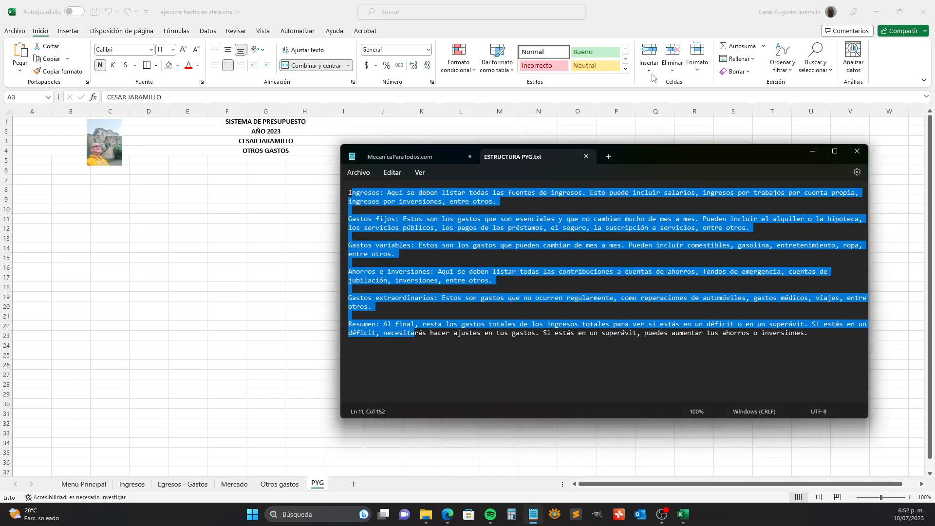
pyautogui.click(404, 201)
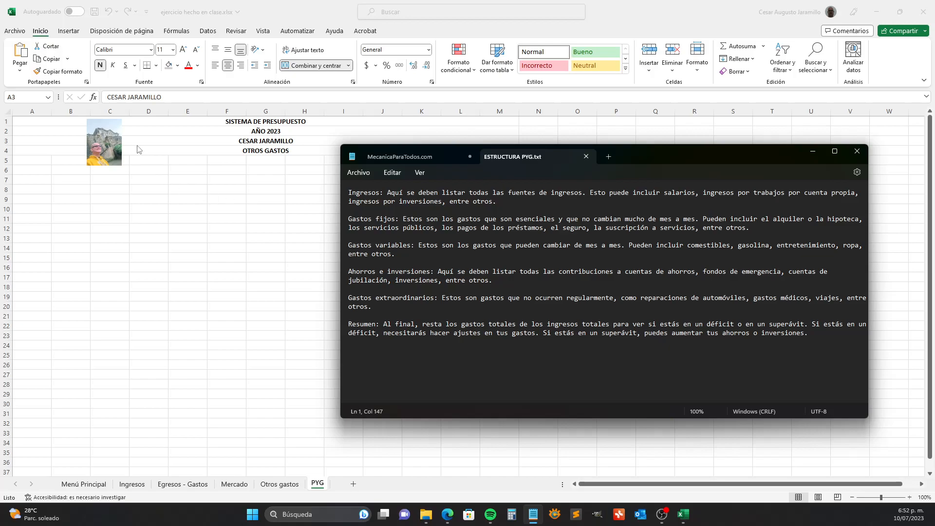
pyautogui.click(265, 151)
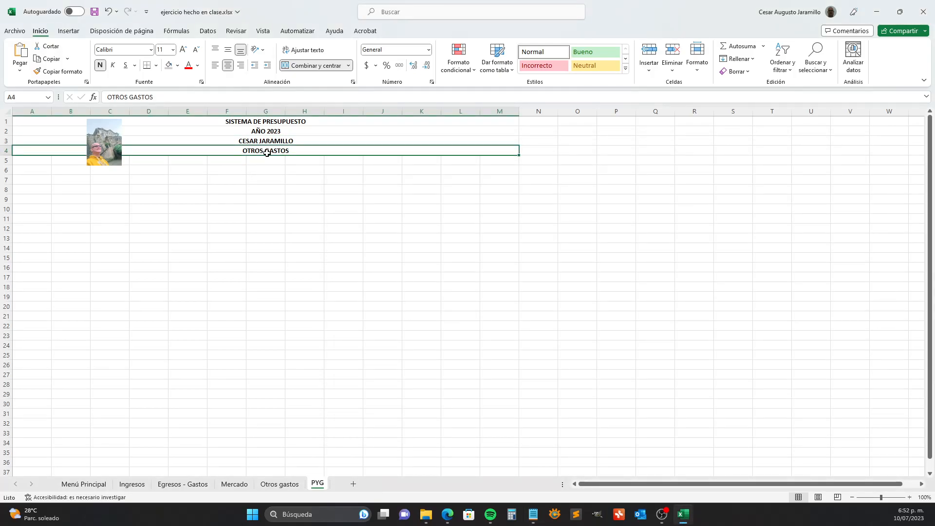
pyautogui.press('BackSpace')
pyautogui.press('BackSpace')
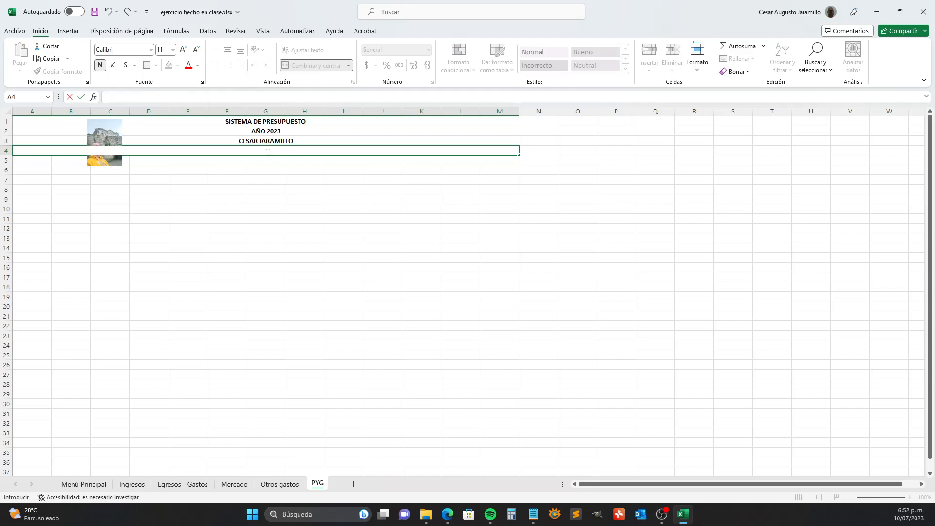
pyautogui.write('ESTADO DE PERDIDAS Y GANANCIAS')
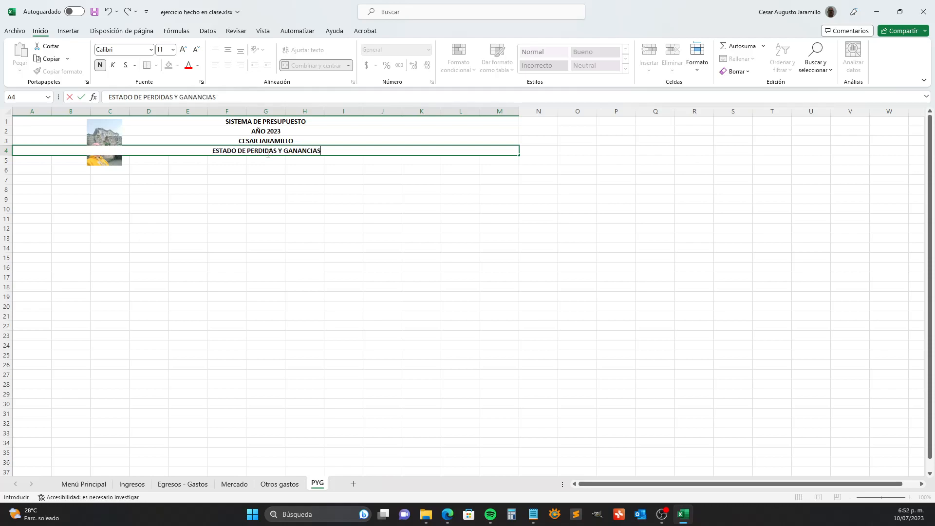
pyautogui.write(' P Y G')
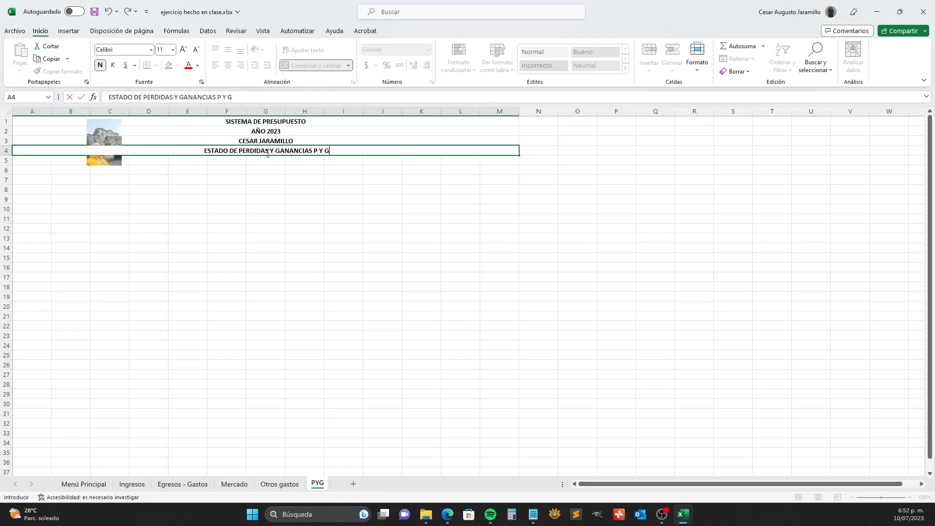
pyautogui.press('Return')
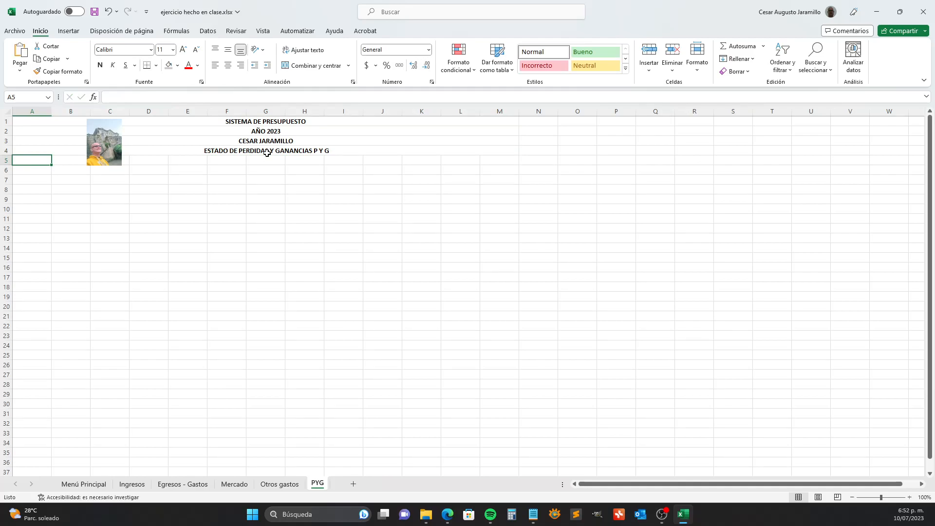
# Check the first category in the ESTRUCTURA PYG.txt notes and enter Ingresos in cell A9 of the PYG sheet
pyautogui.press('Down')
pyautogui.press('Down')
pyautogui.press('Right')
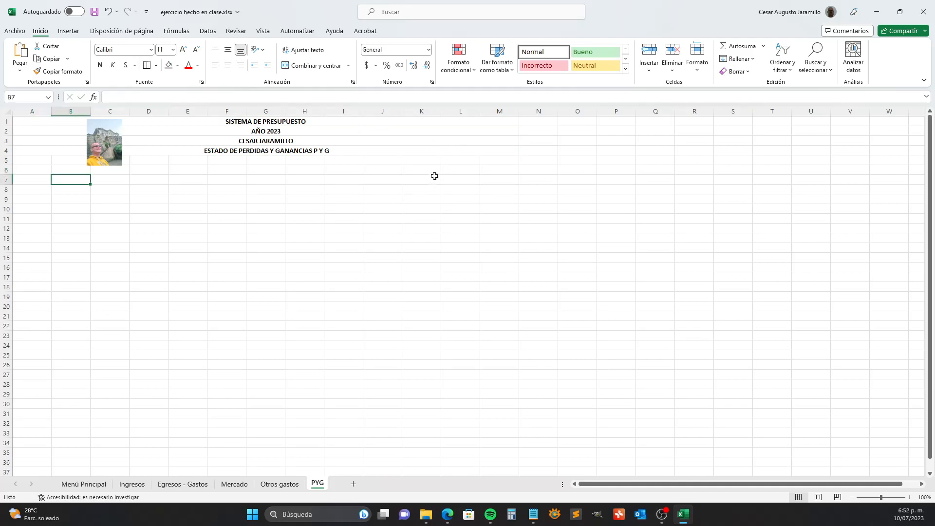
pyautogui.click(533, 514)
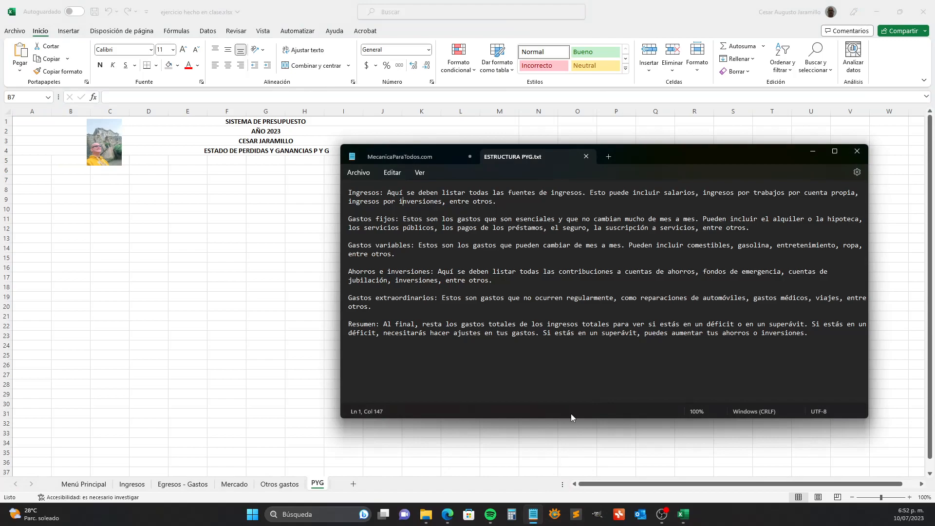
pyautogui.click(376, 193)
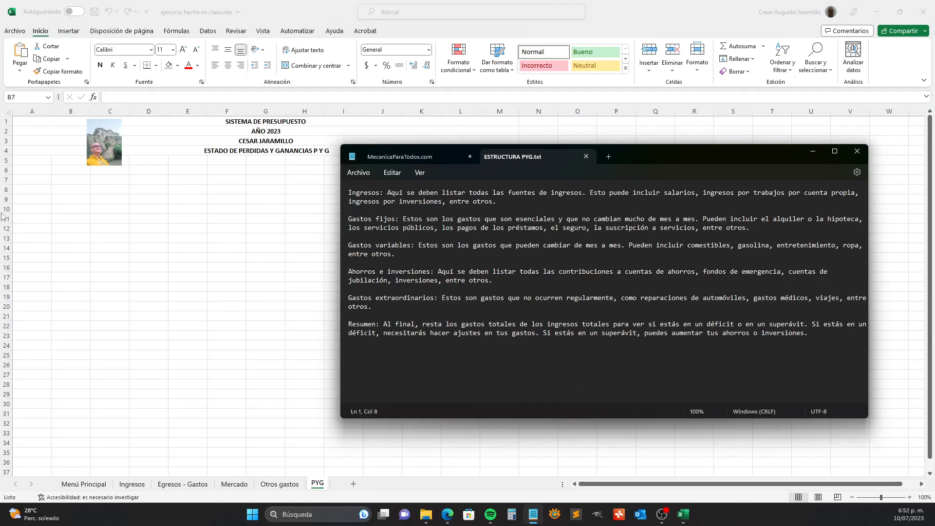
pyautogui.click(42, 198)
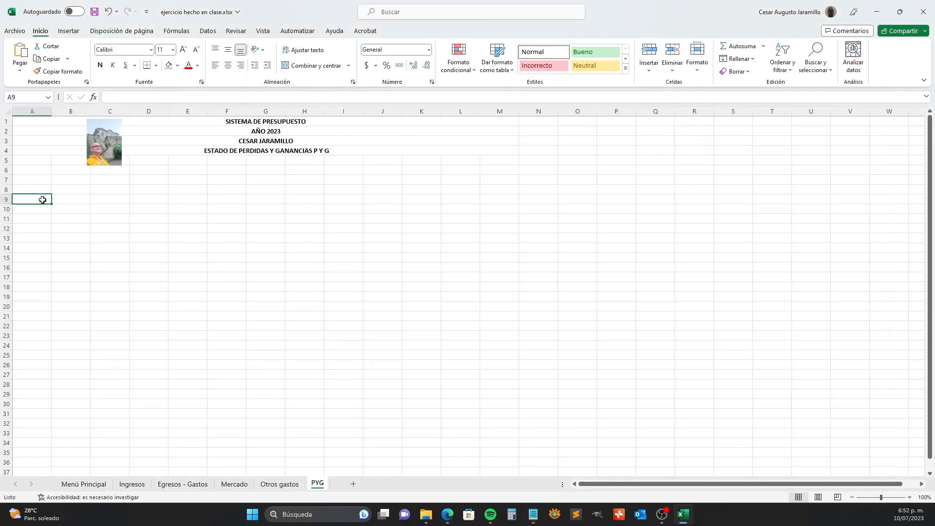
pyautogui.write('I')
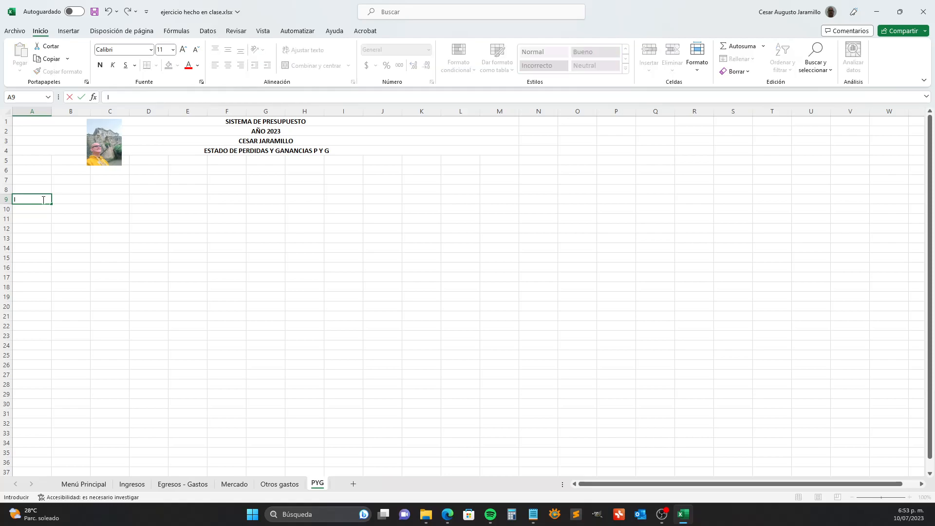
pyautogui.write('ngresos')
pyautogui.press('Return')
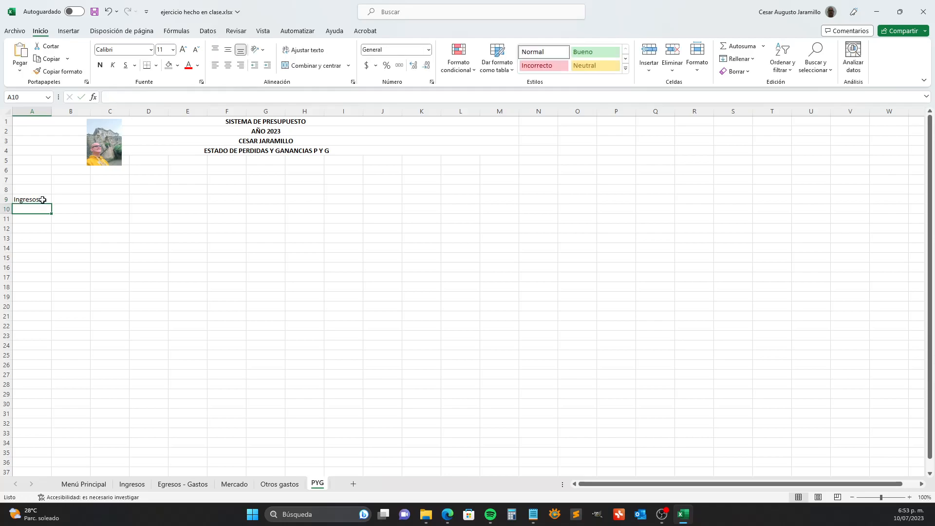
# Consult the notes for the next category and enter Gastos Fijos in cell A10 of the PYG sheet
pyautogui.click(532, 513)
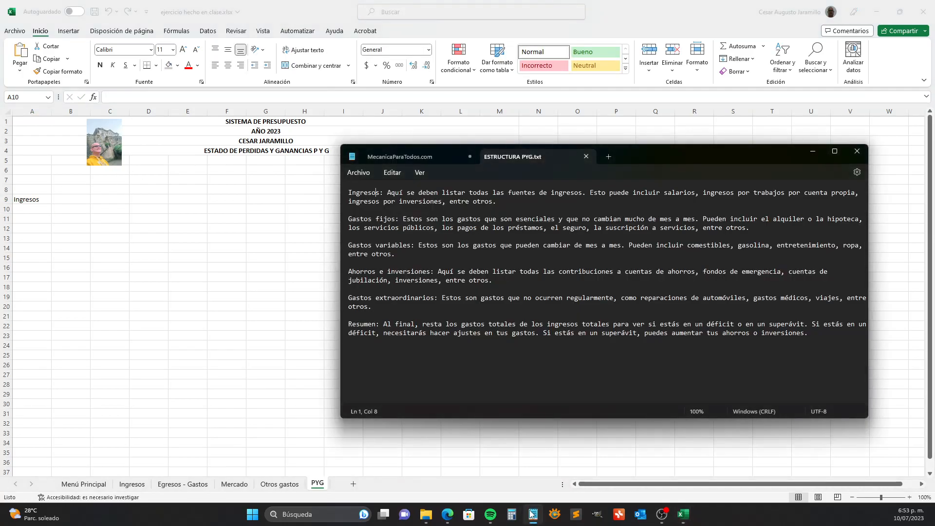
pyautogui.click(31, 208)
pyautogui.write('G')
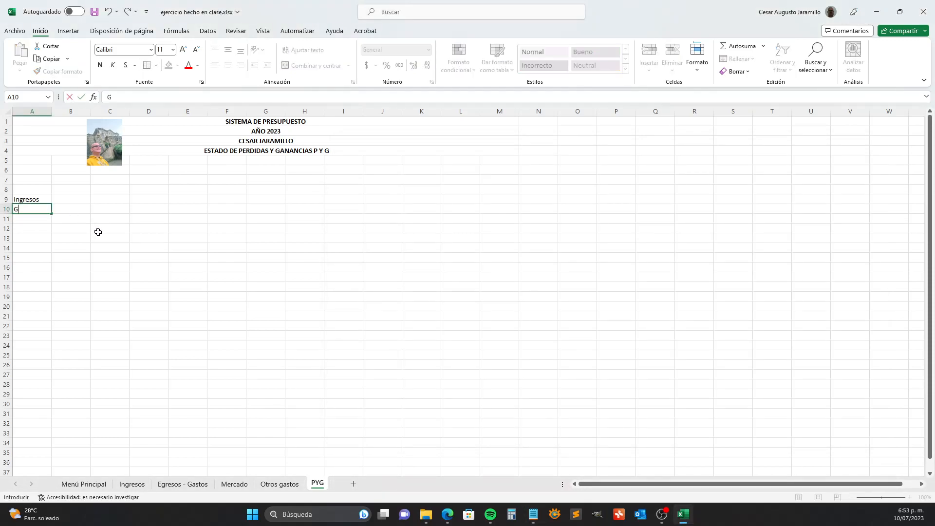
pyautogui.write('astos Fijos')
pyautogui.press('Return')
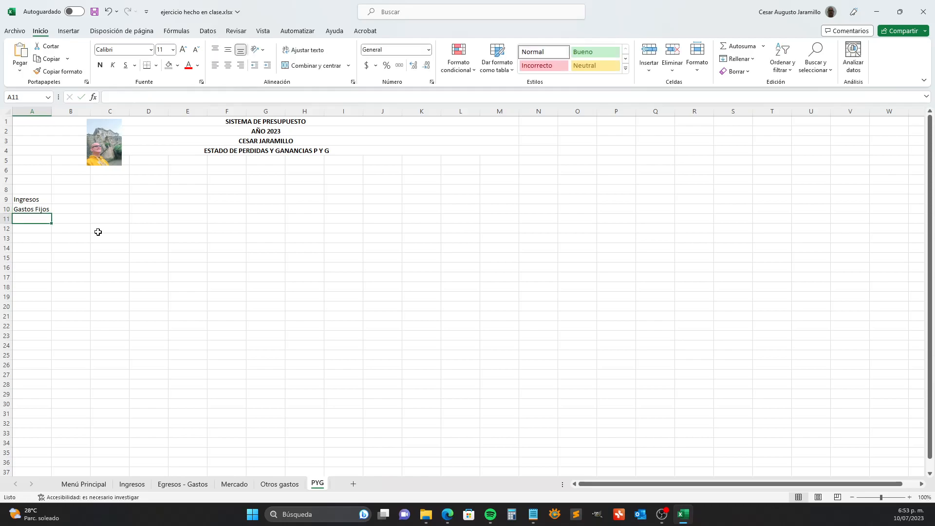
# Check the notes again and enter Gastos Variables in cell A11 of the PYG sheet
pyautogui.click(534, 514)
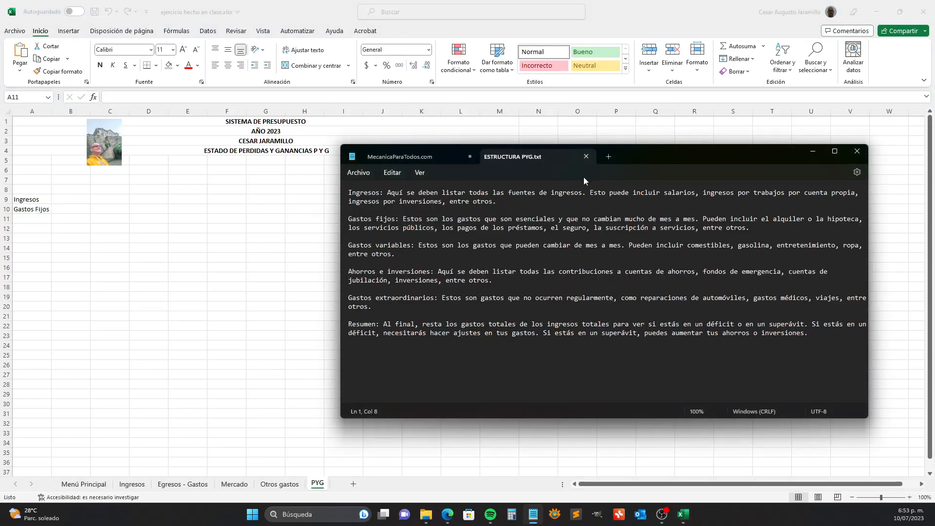
pyautogui.press('super+Down')
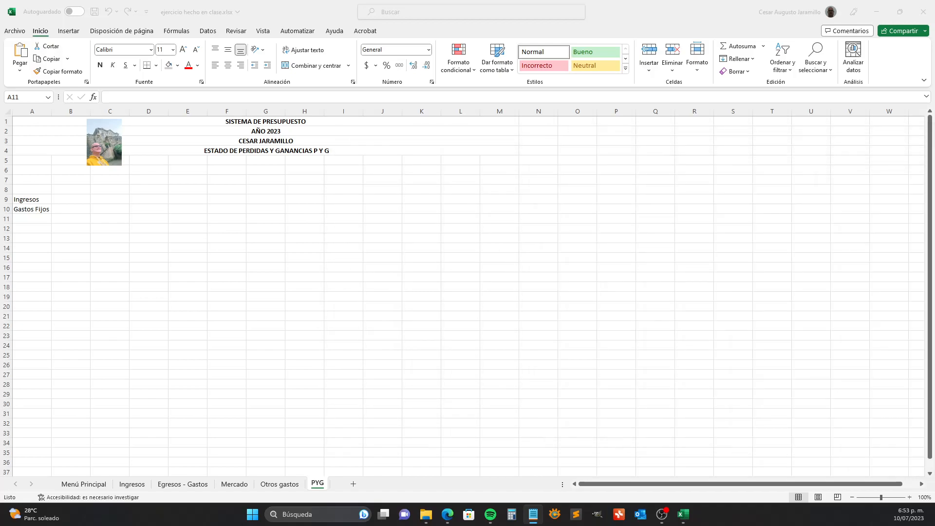
pyautogui.click(38, 216)
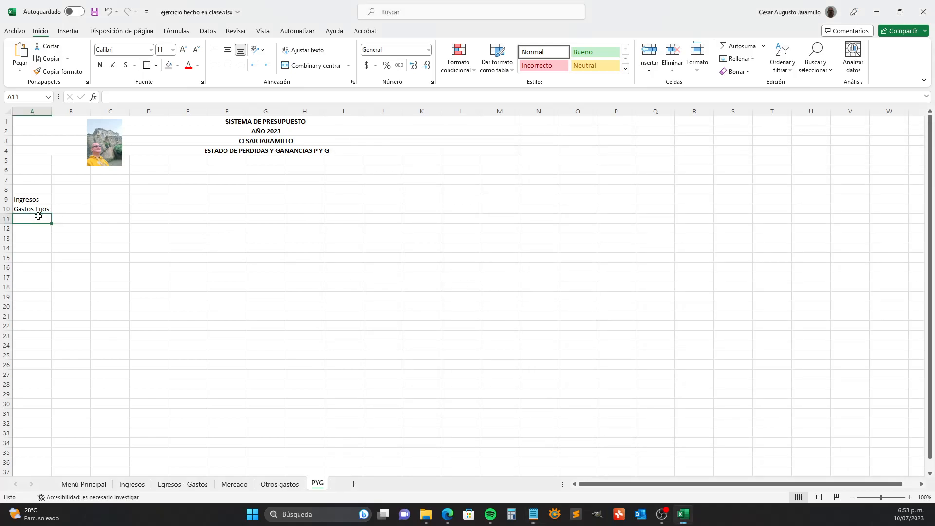
pyautogui.write('Ga')
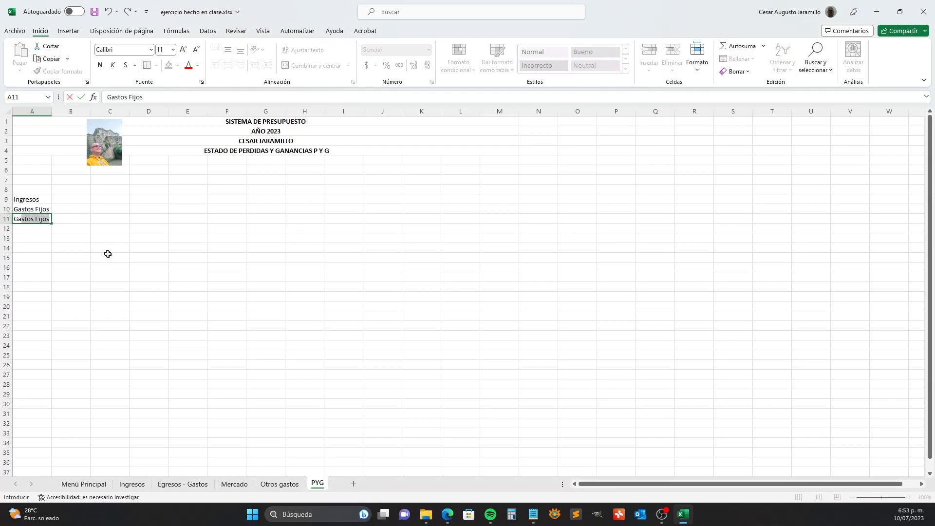
pyautogui.write('st')
pyautogui.press('Delete')
pyautogui.write('os Variables')
pyautogui.press('Return')
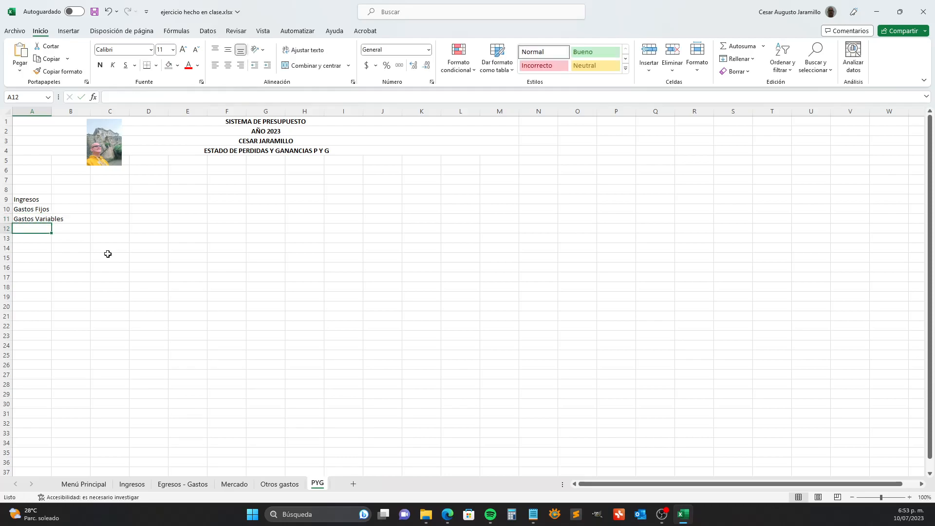
# Enter Ahorros e Inversiones in cell A12 and Gastos Extraordinarios in cell A13
pyautogui.write('A')
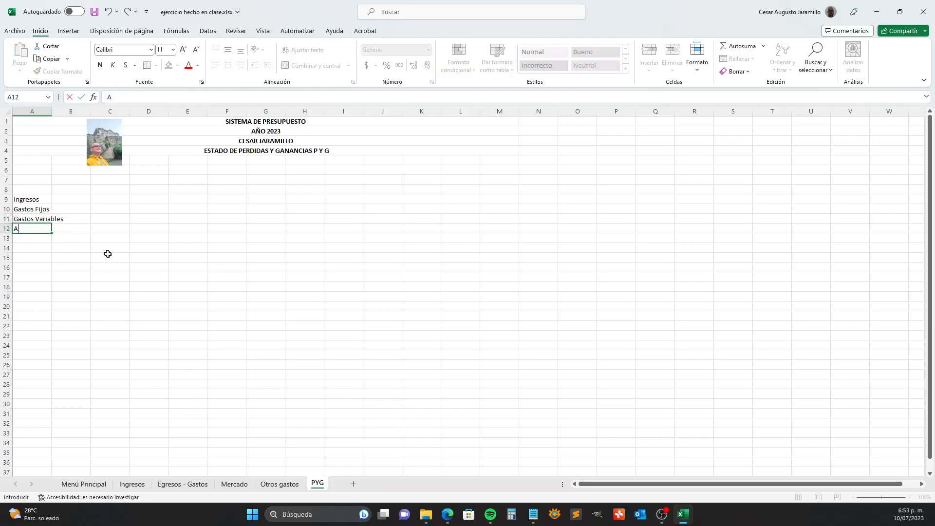
pyautogui.write('horros e Inversiones')
pyautogui.press('Return')
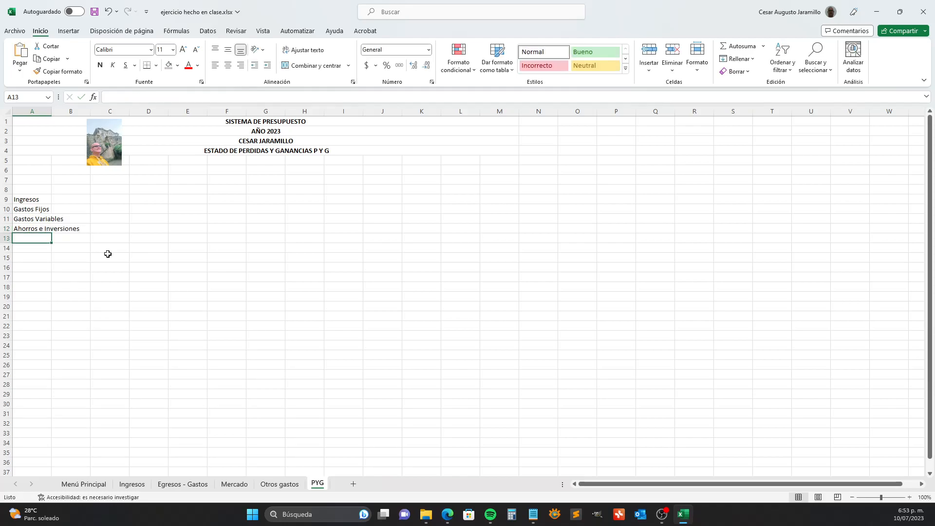
pyautogui.write('Ga')
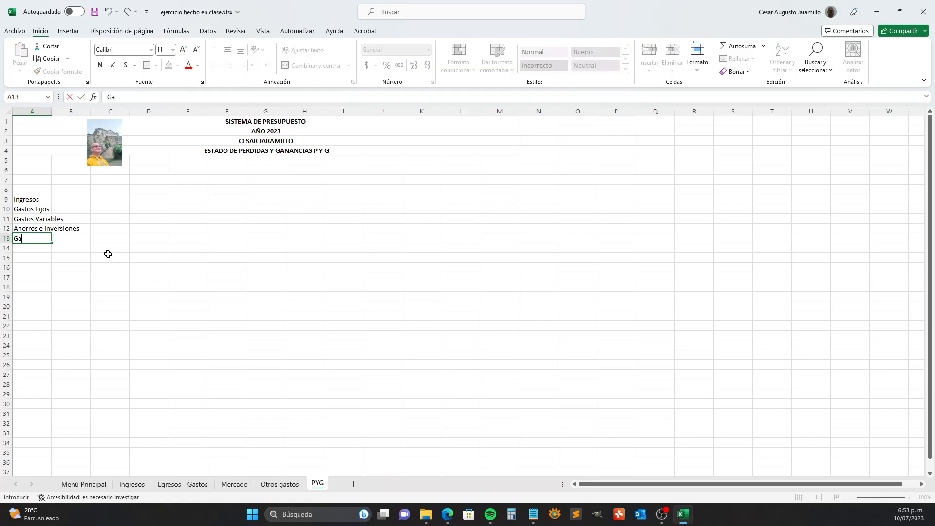
pyautogui.write('stos Extraordinarios')
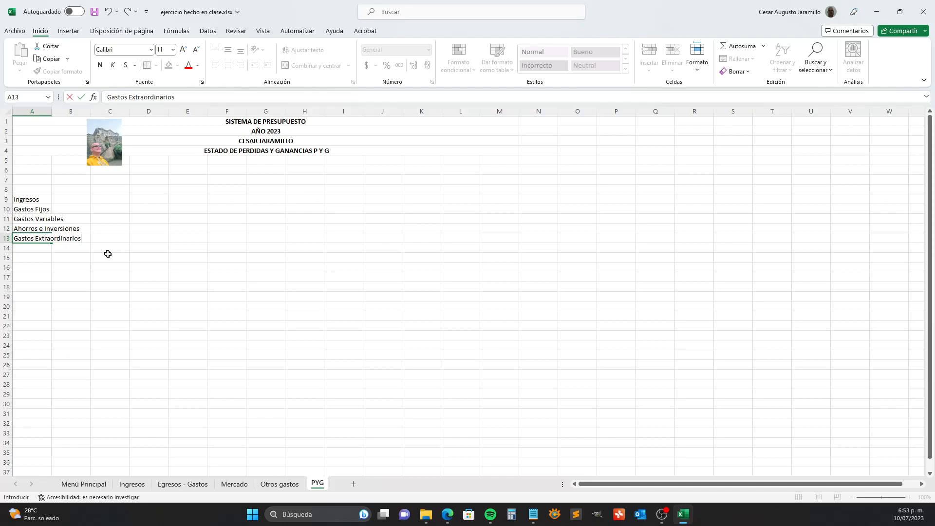
pyautogui.press('Return')
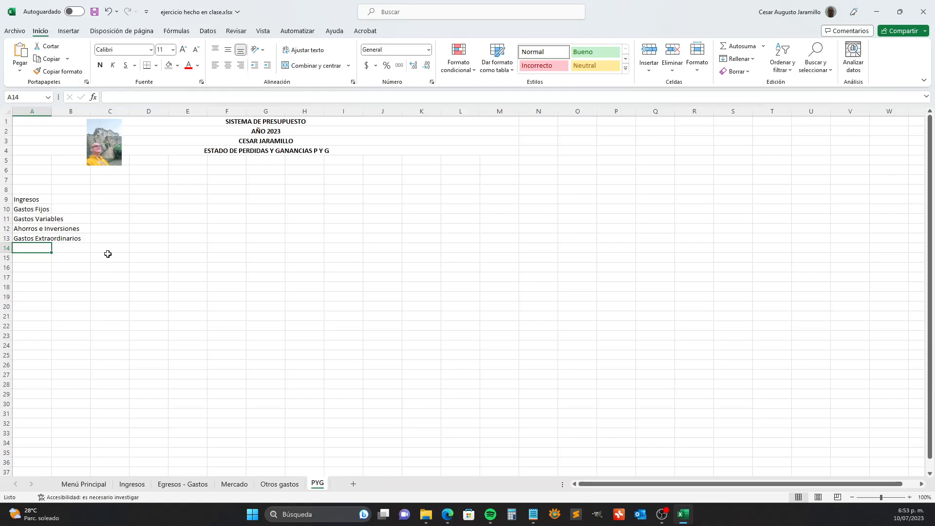
# Enter Total in cell A14 and autofit column A to its labels
pyautogui.write('Total')
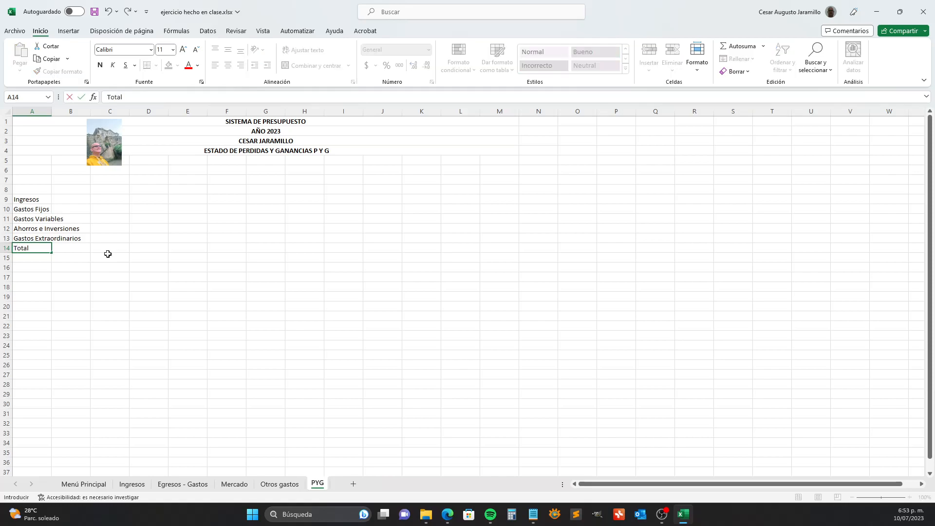
pyautogui.press('Return')
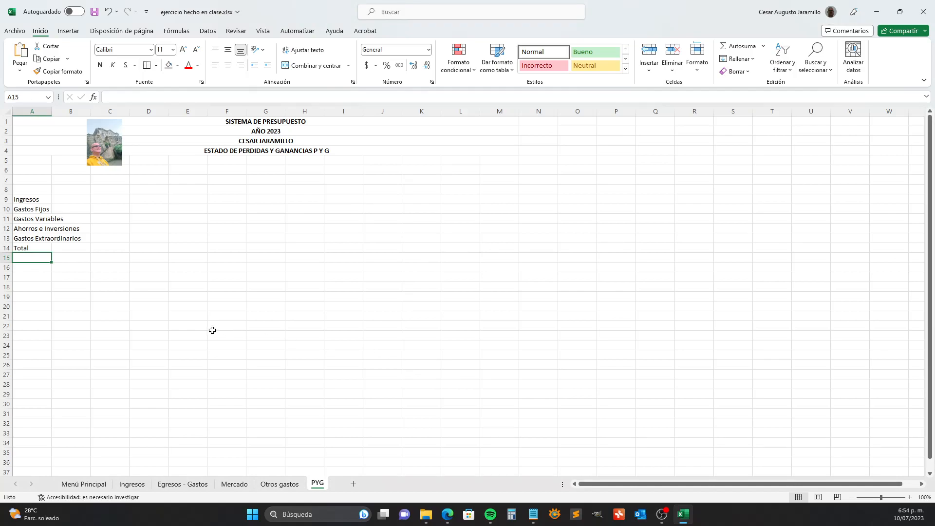
pyautogui.doubleClick(51, 111)
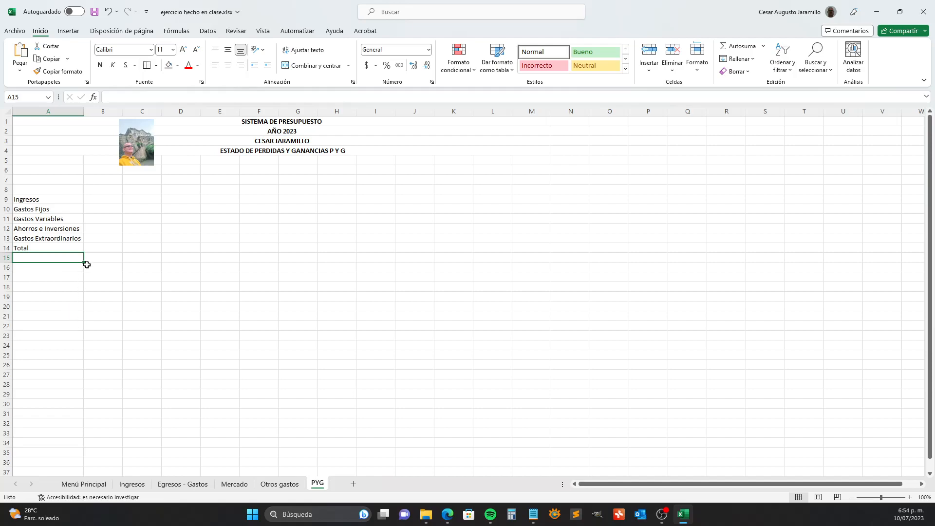
# Look through the other budget sheets, then enter Enero in B8 of the PYG sheet and fill the months across to Diciembre in M8
pyautogui.click(234, 484)
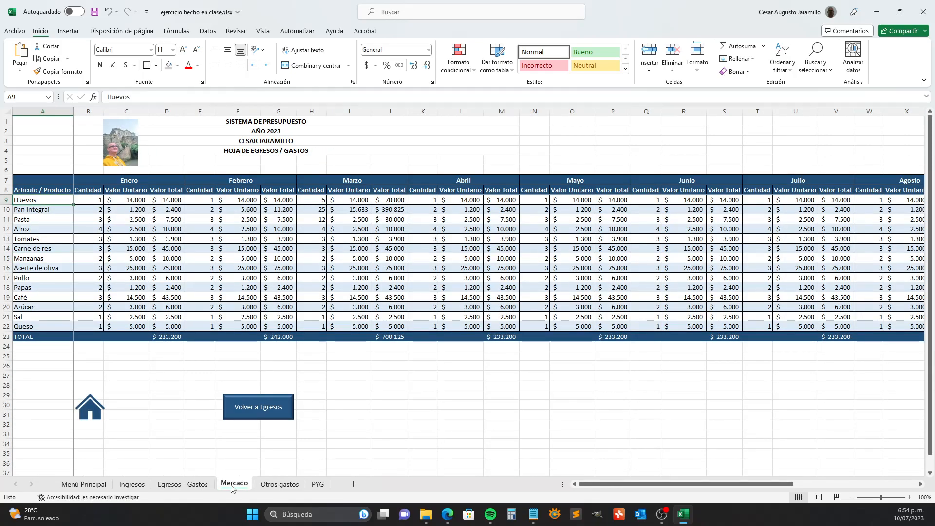
pyautogui.click(190, 484)
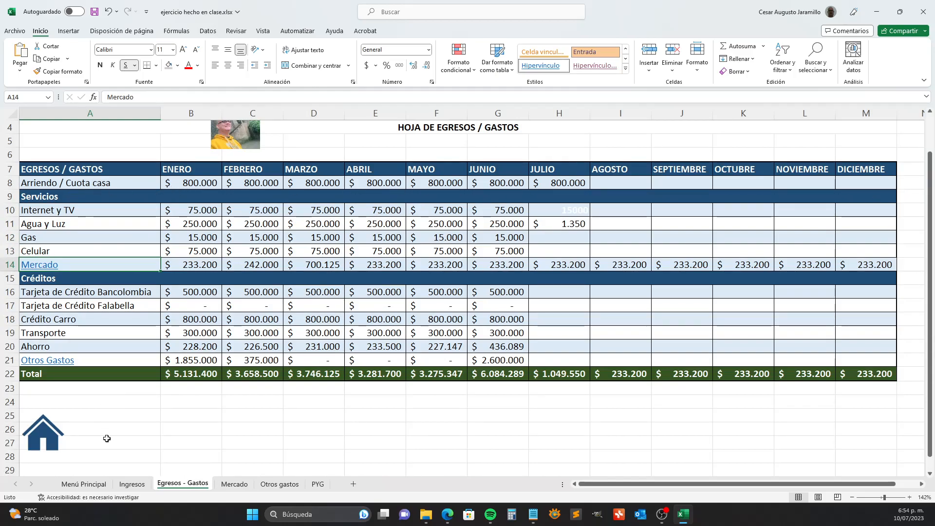
pyautogui.click(133, 485)
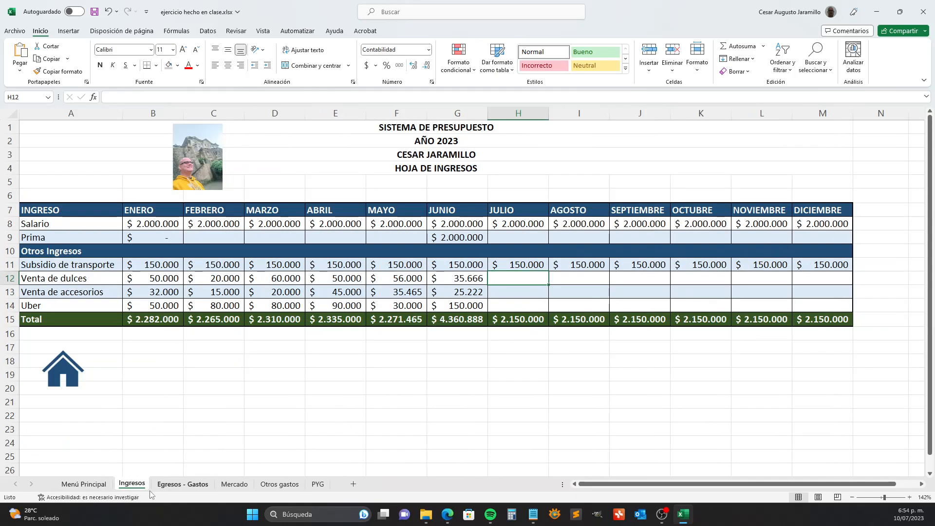
pyautogui.click(84, 484)
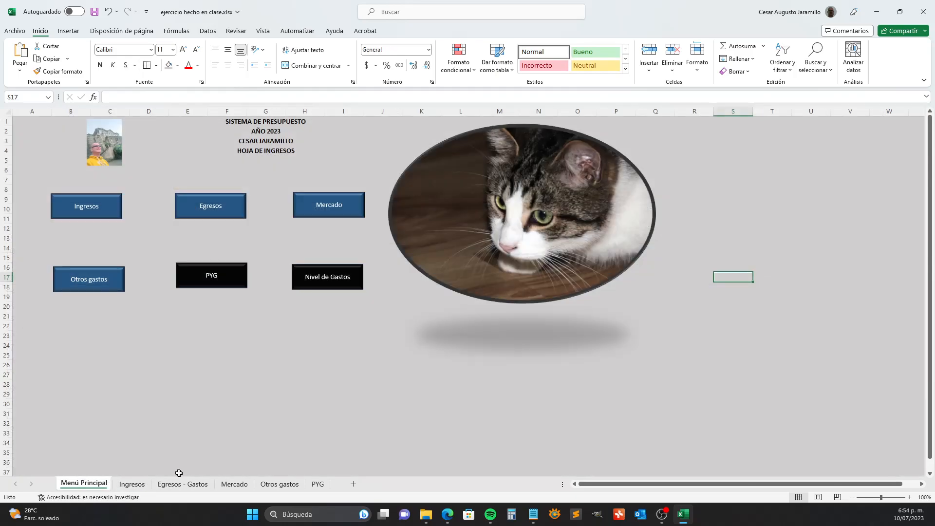
pyautogui.click(318, 484)
pyautogui.click(97, 190)
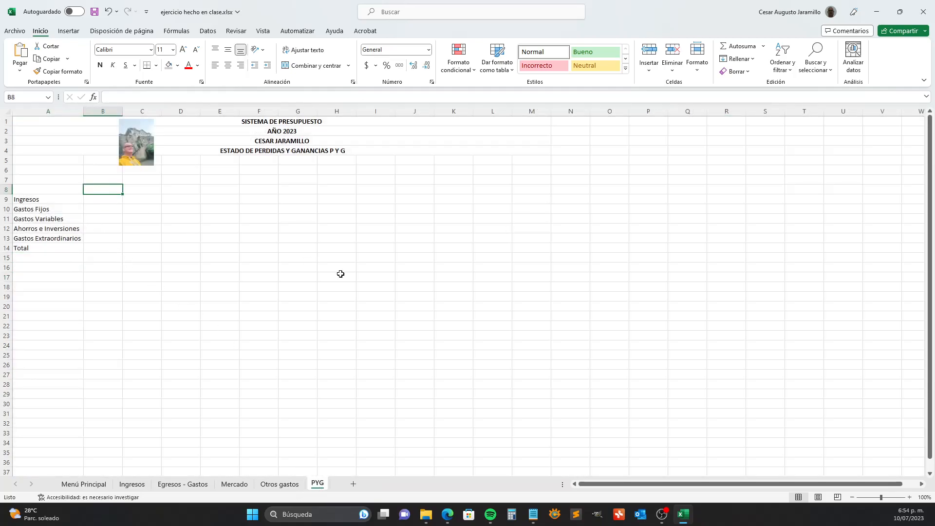
pyautogui.write('Enero')
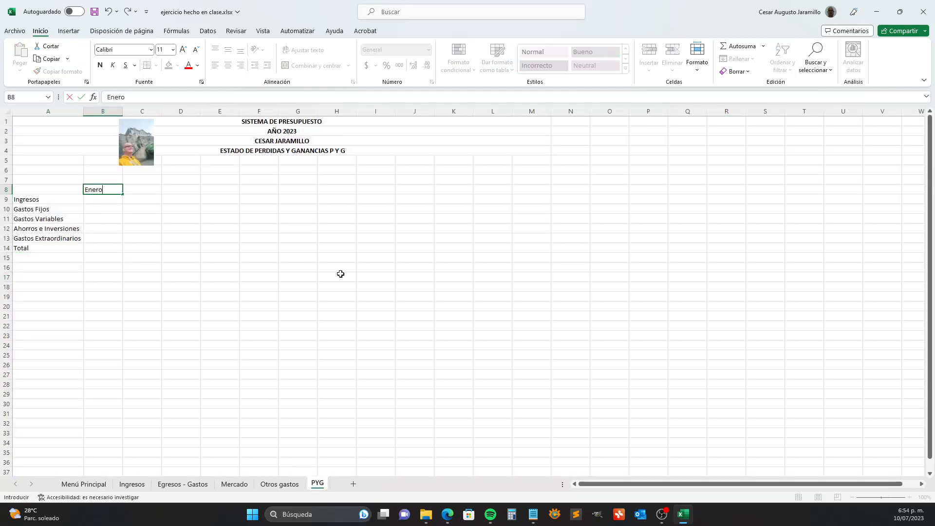
pyautogui.hotkey('ctrl', 'Return')
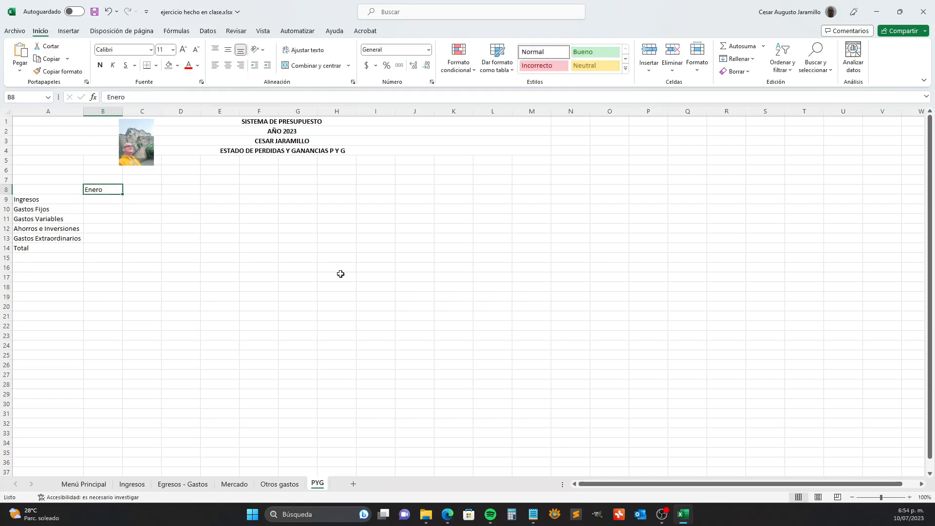
pyautogui.moveTo(123, 194); pyautogui.dragTo(539, 186)
pyautogui.click(533, 217)
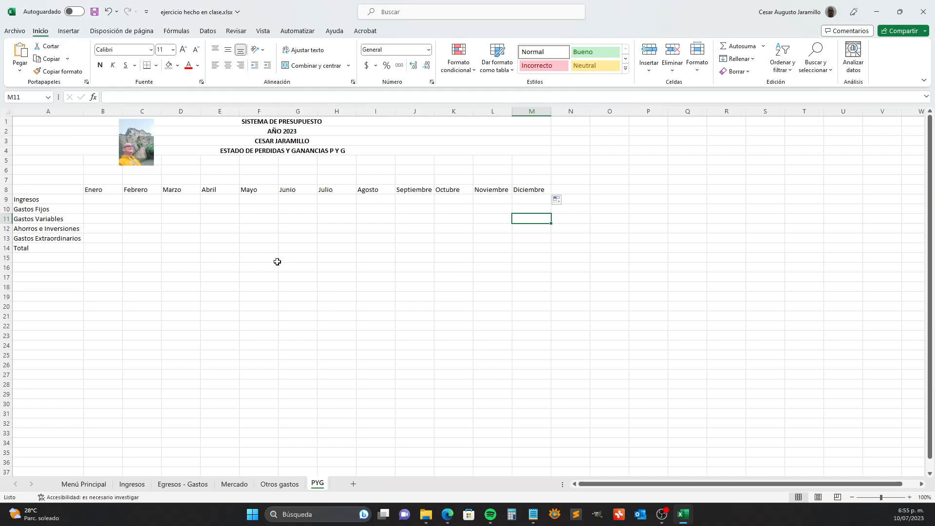
# Check the Mercado and Egresos - Gastos sheets' styling, then give the PYG header row A8:M8 a dark blue fill with bold white text
pyautogui.click(93, 204)
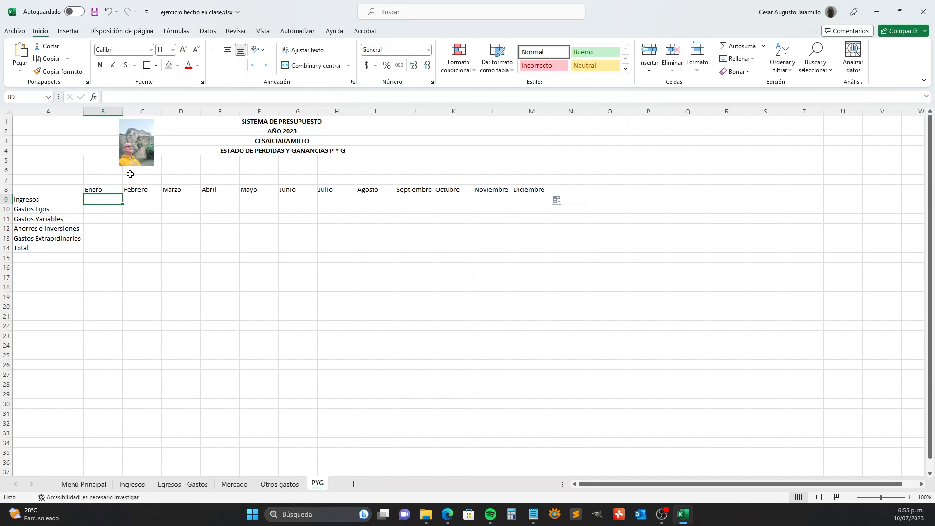
pyautogui.click(234, 484)
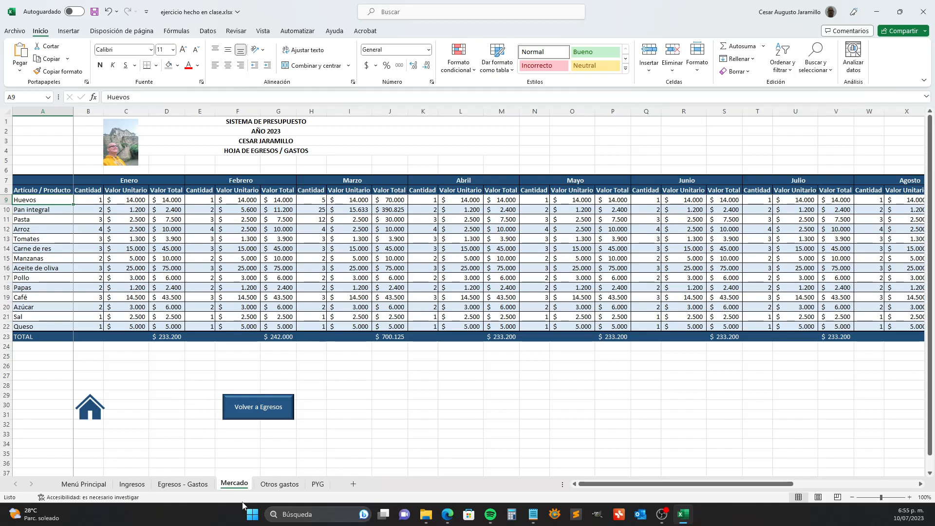
pyautogui.click(203, 484)
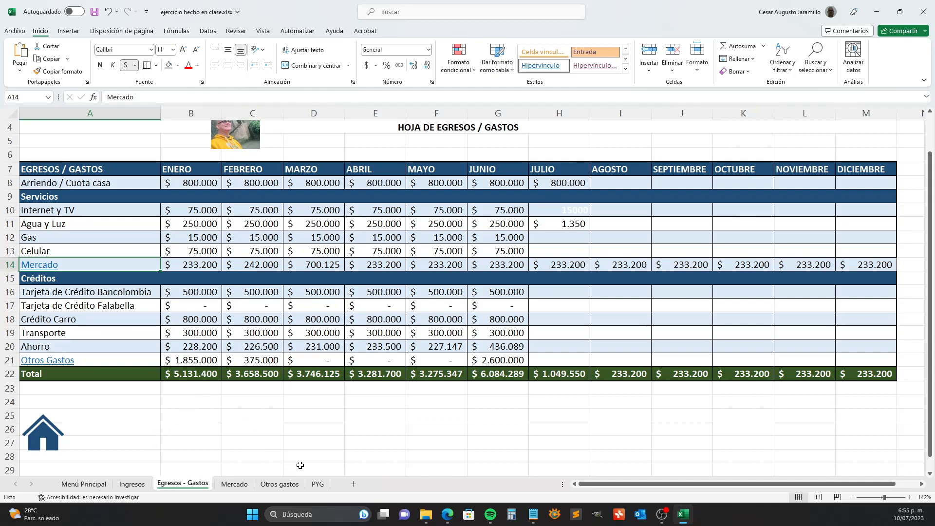
pyautogui.click(318, 484)
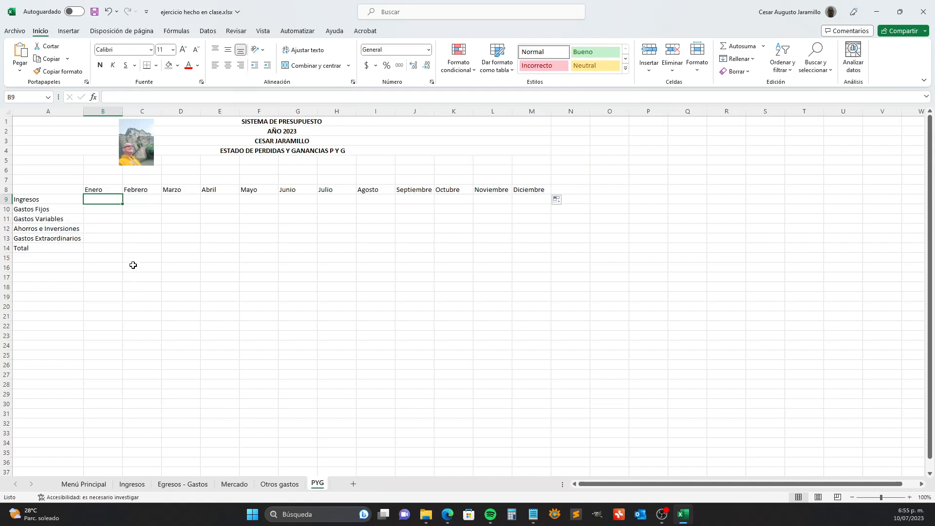
pyautogui.moveTo(44, 190); pyautogui.dragTo(547, 192)
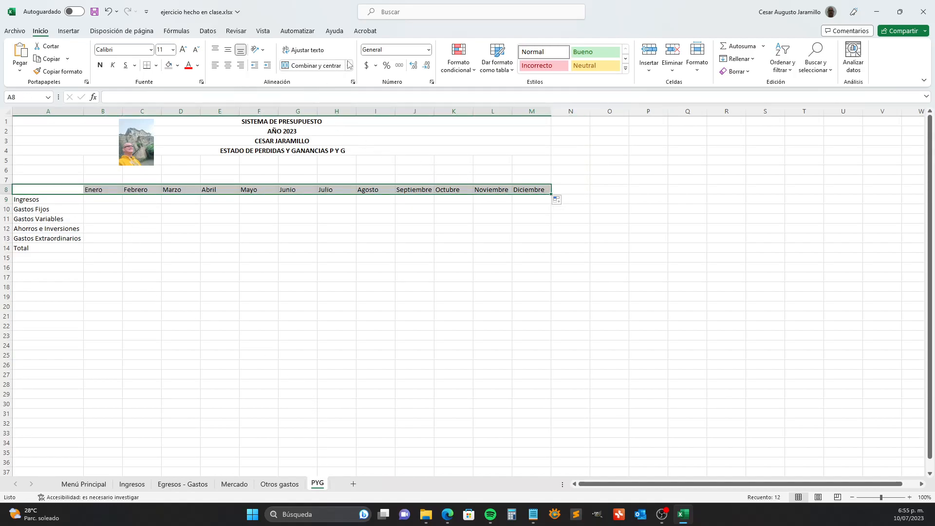
pyautogui.click(177, 65)
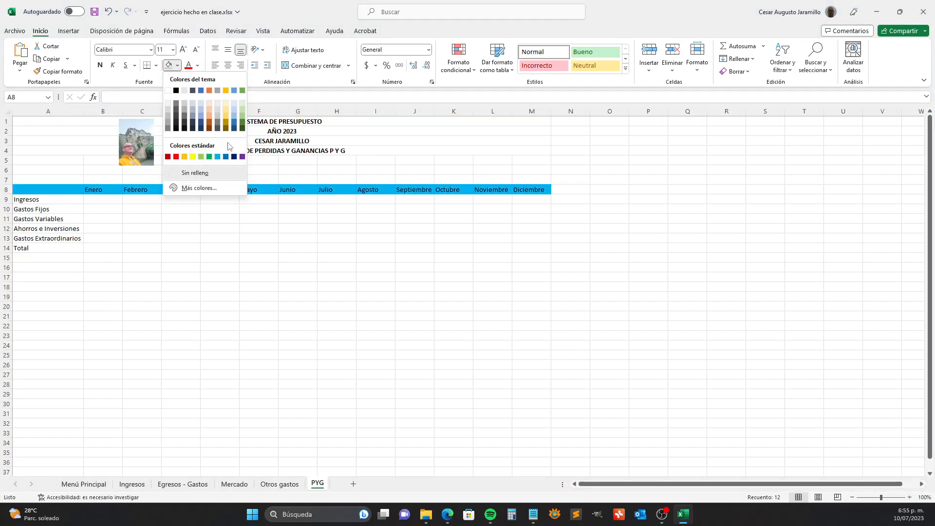
pyautogui.click(201, 128)
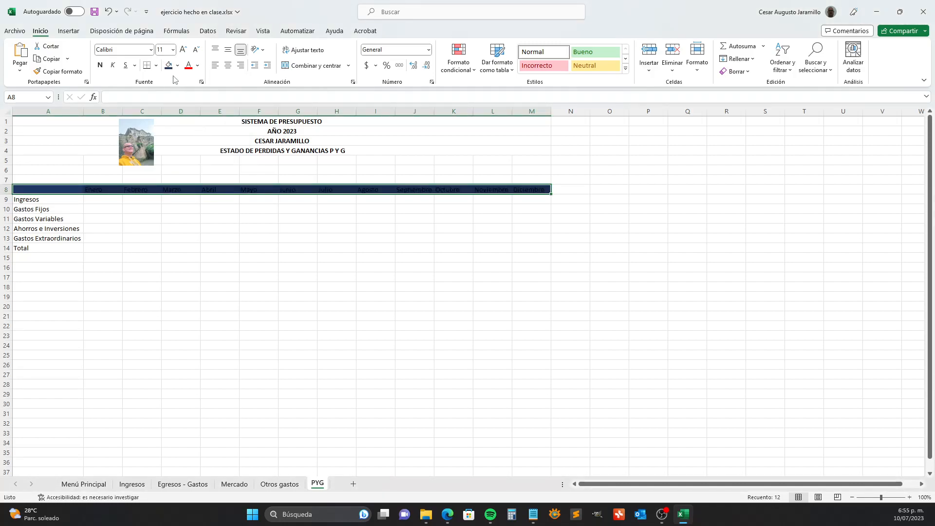
pyautogui.click(197, 65)
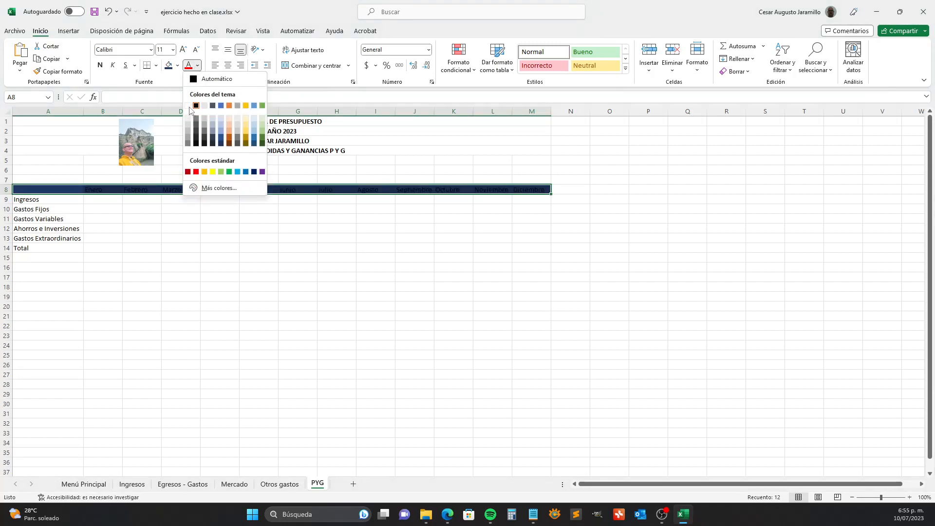
pyautogui.click(188, 106)
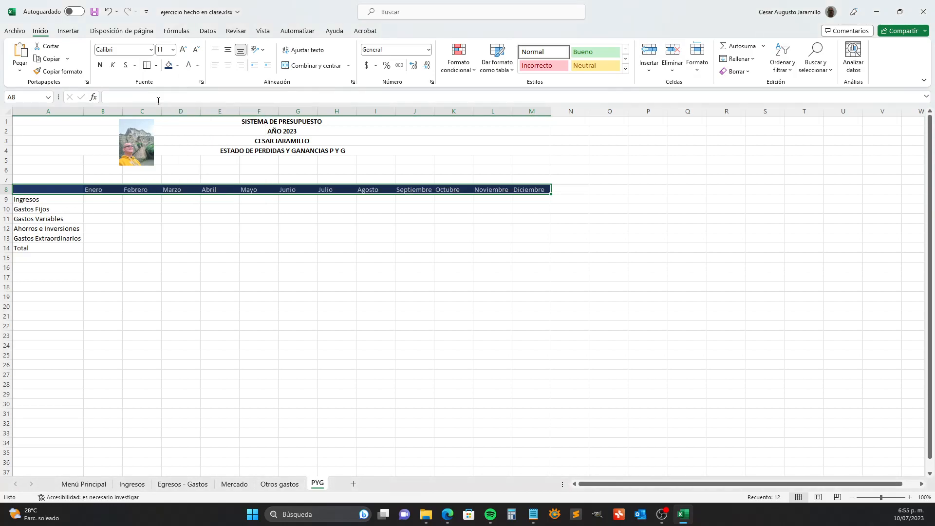
pyautogui.click(101, 65)
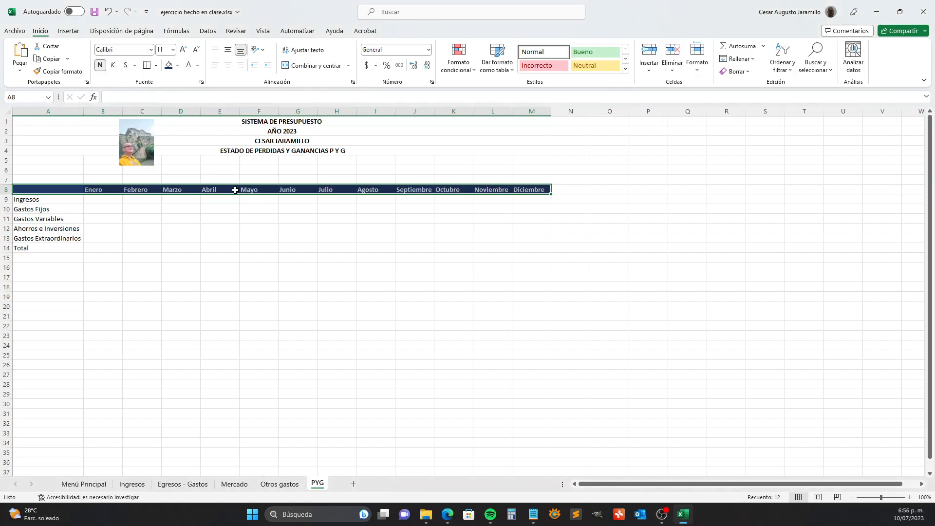
pyautogui.click(235, 220)
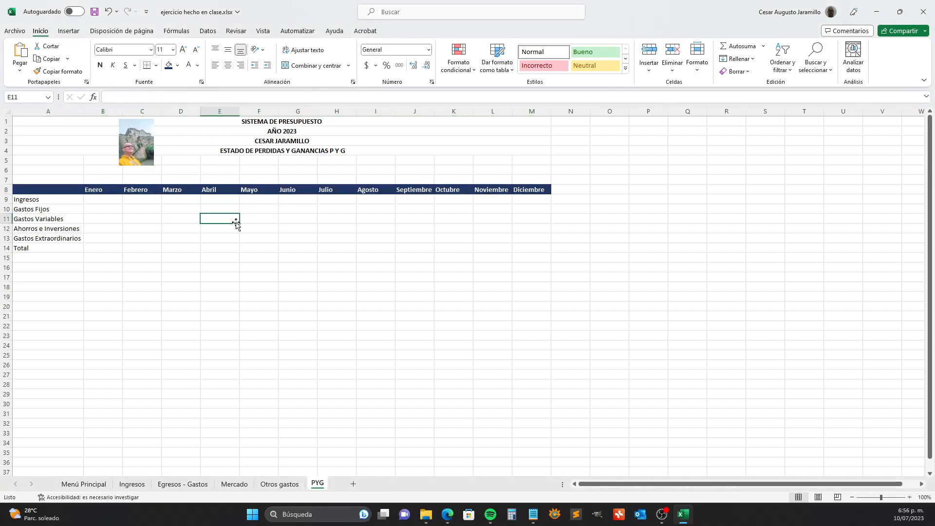
# Review the Egresos - Gastos sheet and copy its whole expense table, A7:M22, from the header through the Total row
pyautogui.click(174, 485)
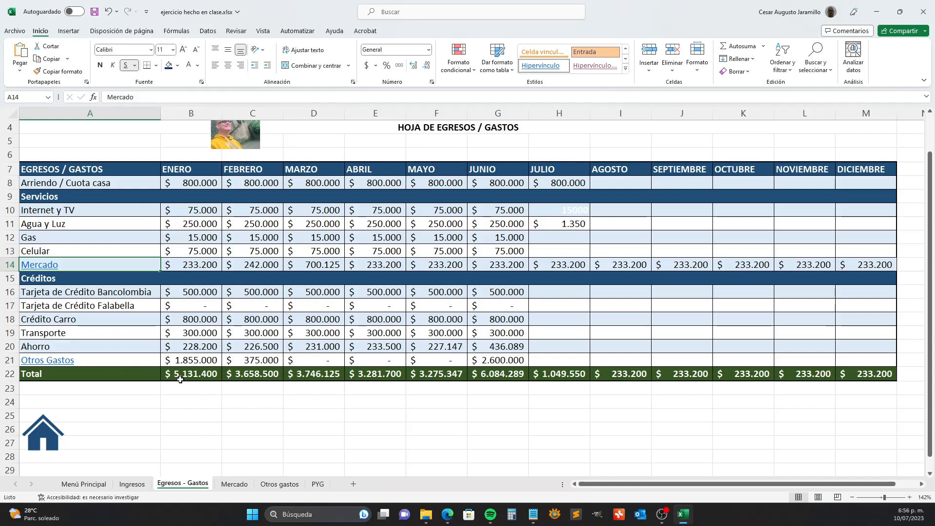
pyautogui.click(87, 170)
pyautogui.moveTo(86, 177)
pyautogui.mouseDown()
pyautogui.moveTo(88, 229)
pyautogui.moveTo(90, 182)
pyautogui.mouseUp()
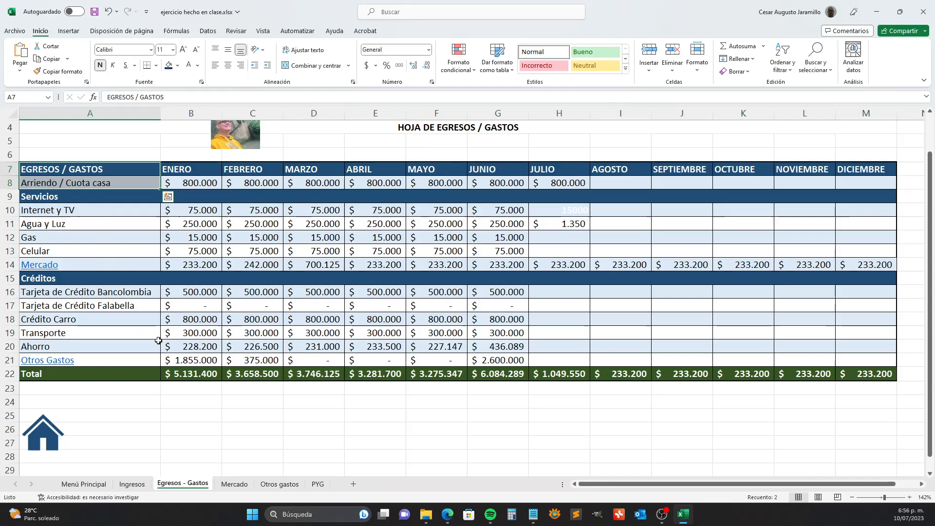
pyautogui.click(318, 484)
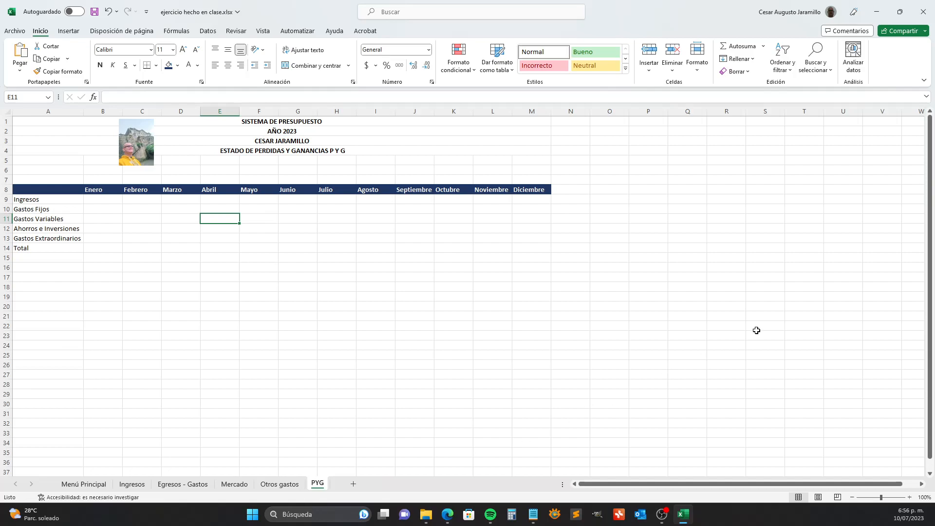
pyautogui.click(447, 514)
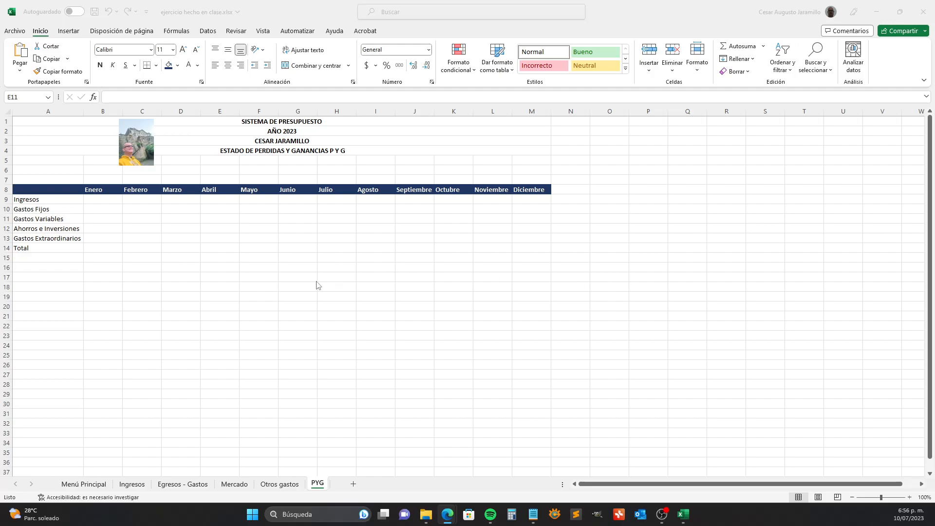
pyautogui.click(211, 485)
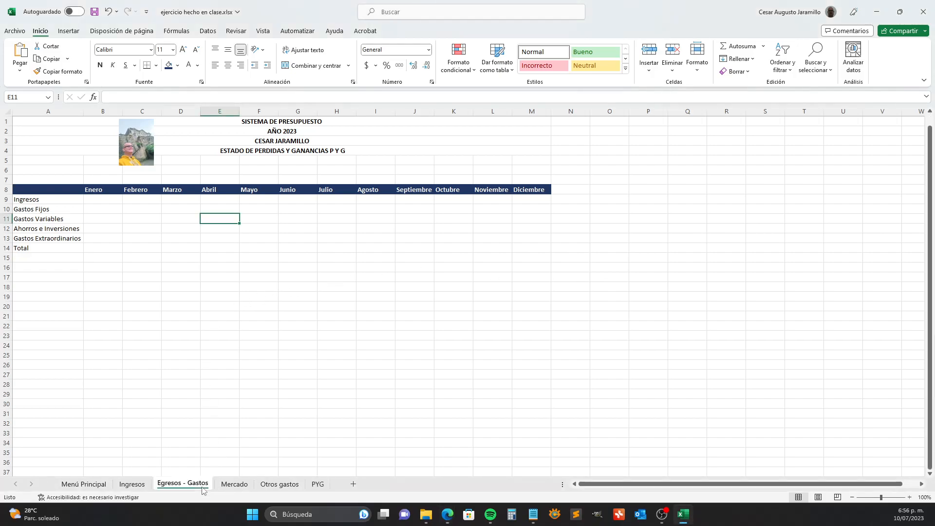
pyautogui.click(90, 172)
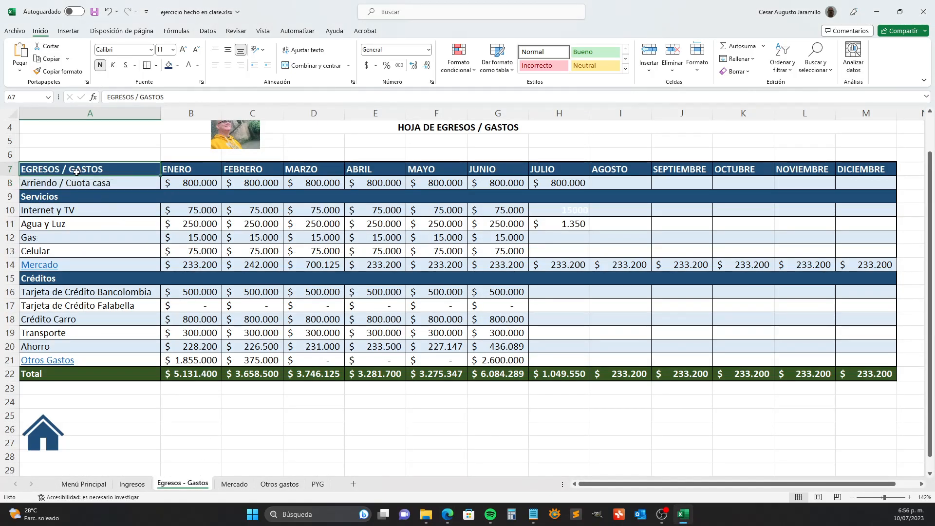
pyautogui.moveTo(63, 169); pyautogui.dragTo(91, 371)
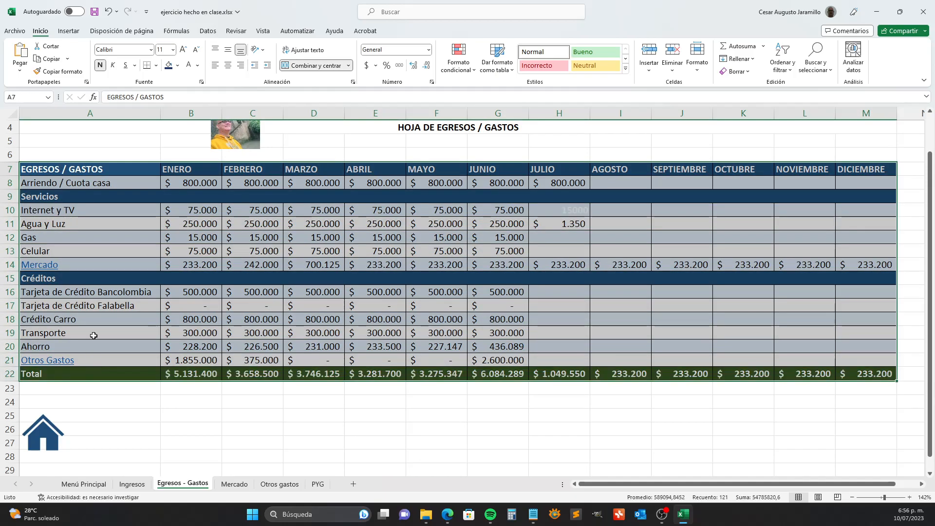
pyautogui.rightClick(108, 290)
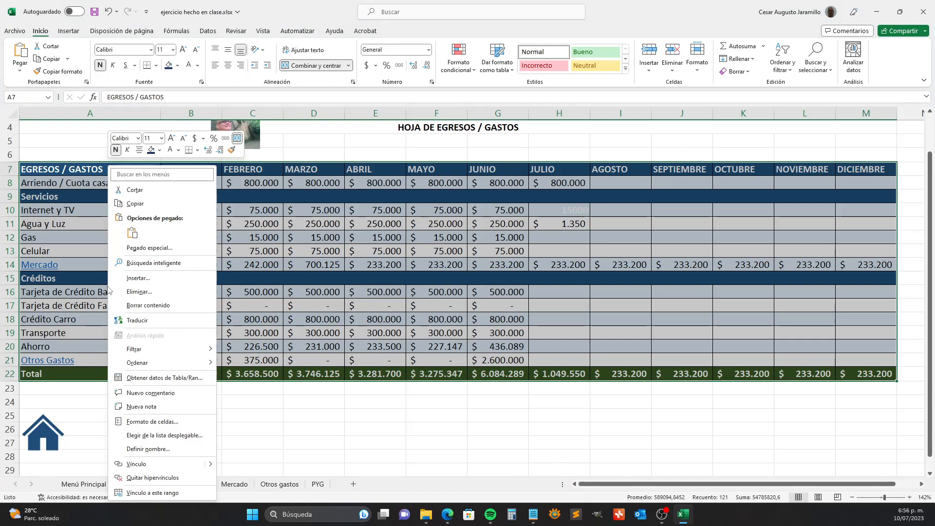
pyautogui.click(135, 203)
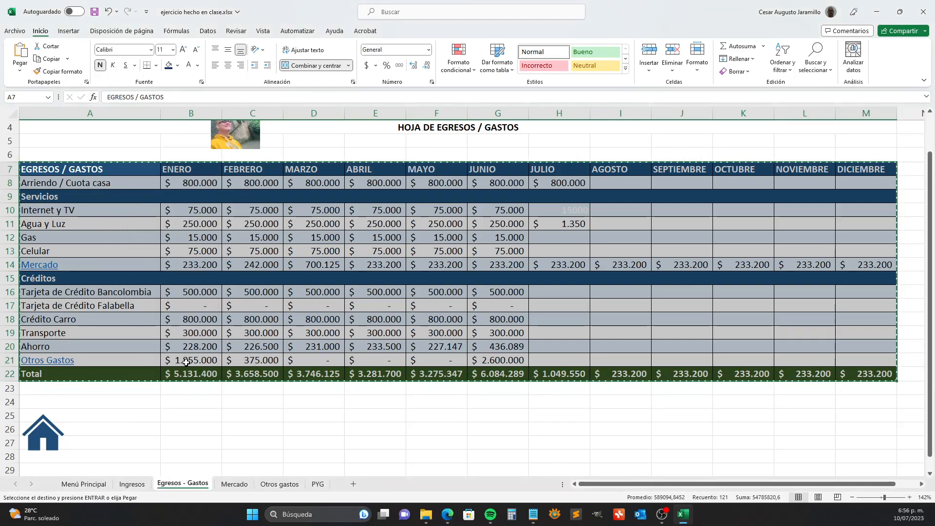
# Paste only the formatting of the copied expense table onto the PYG sheet, starting at cell A8
pyautogui.click(319, 484)
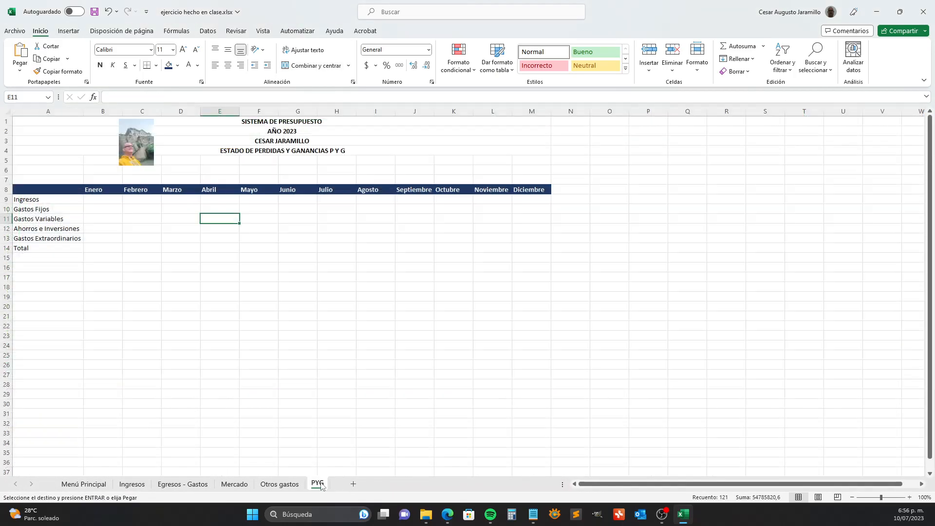
pyautogui.click(37, 188)
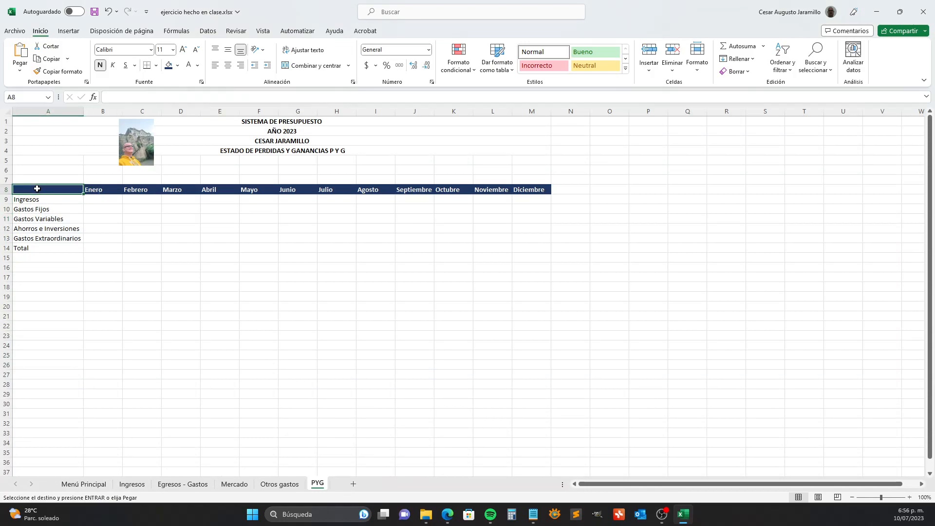
pyautogui.rightClick(37, 190)
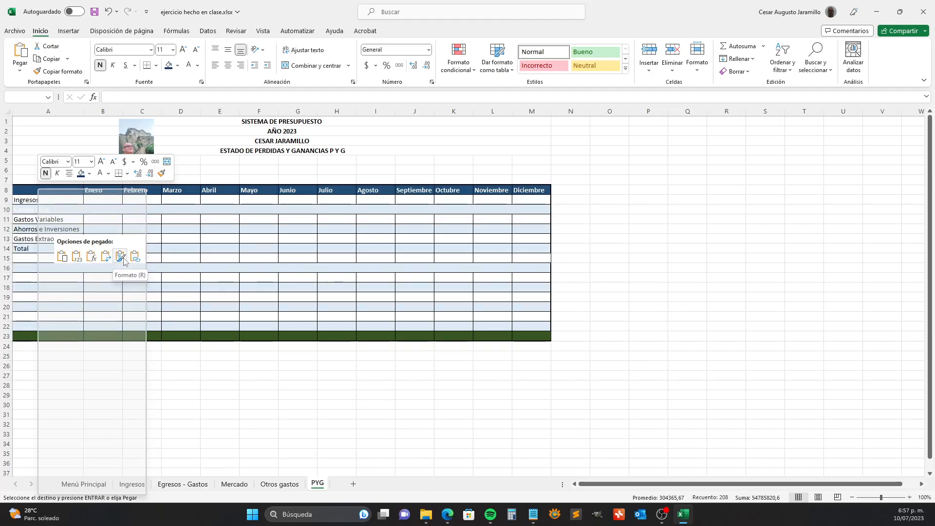
pyautogui.click(123, 260)
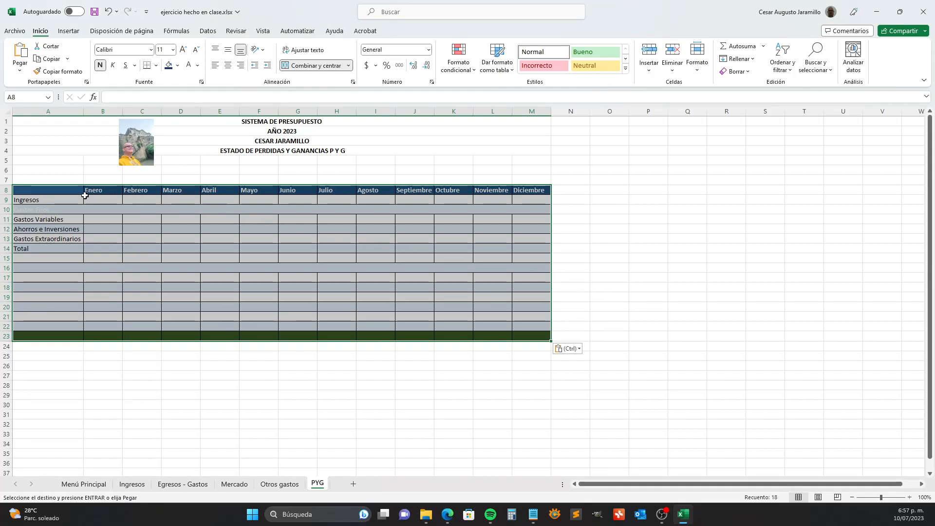
pyautogui.click(139, 247)
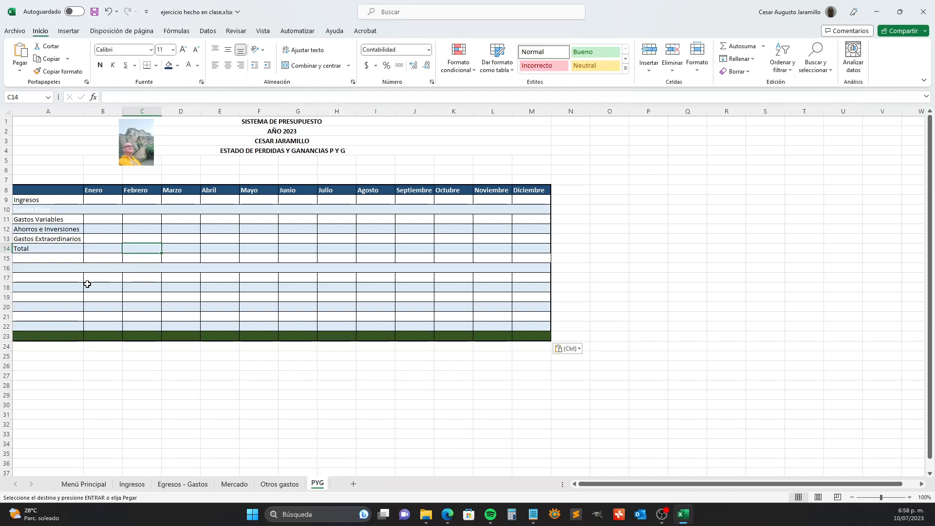
pyautogui.click(5, 258)
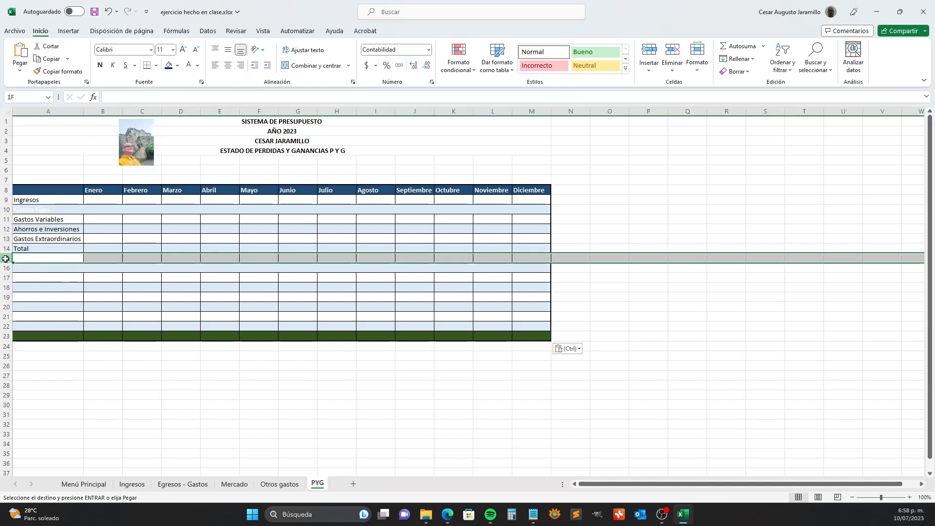
pyautogui.moveTo(5, 259); pyautogui.dragTo(5, 326)
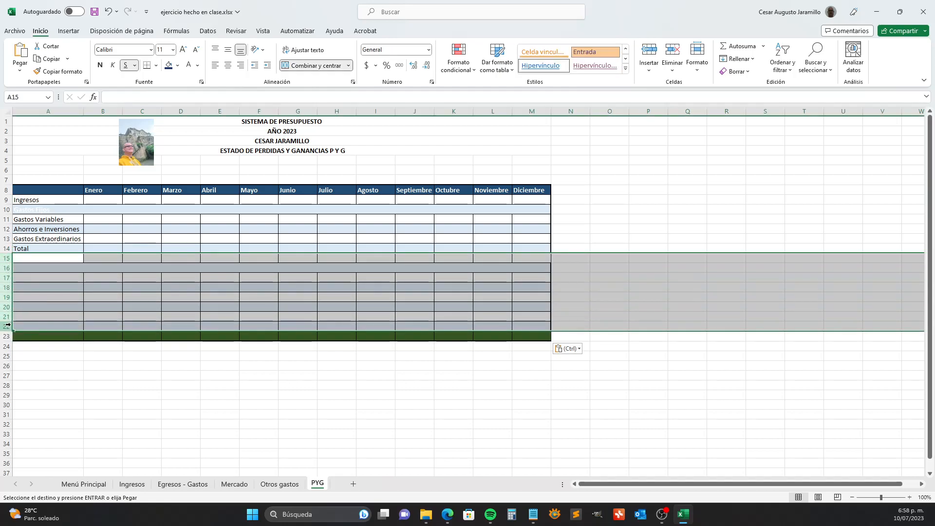
pyautogui.rightClick(6, 298)
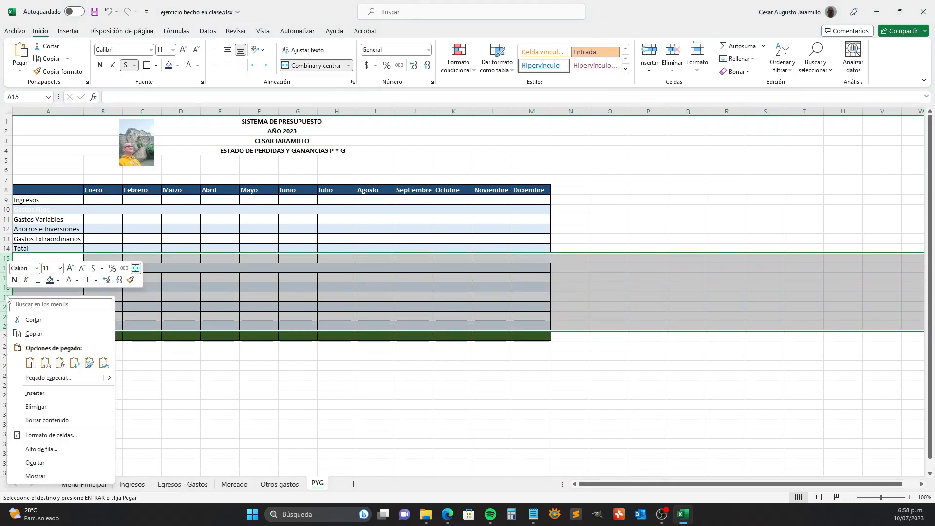
pyautogui.hotkey('ctrl', 'v')
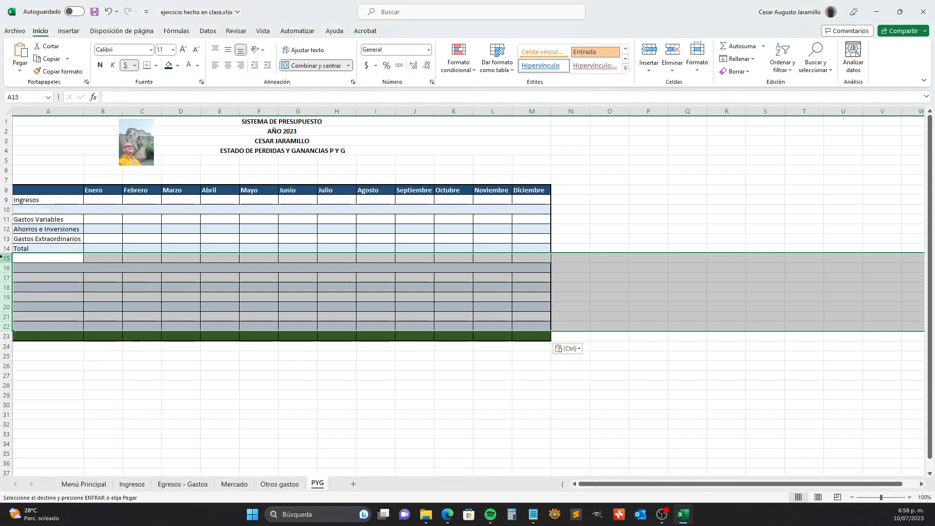
pyautogui.click(204, 257)
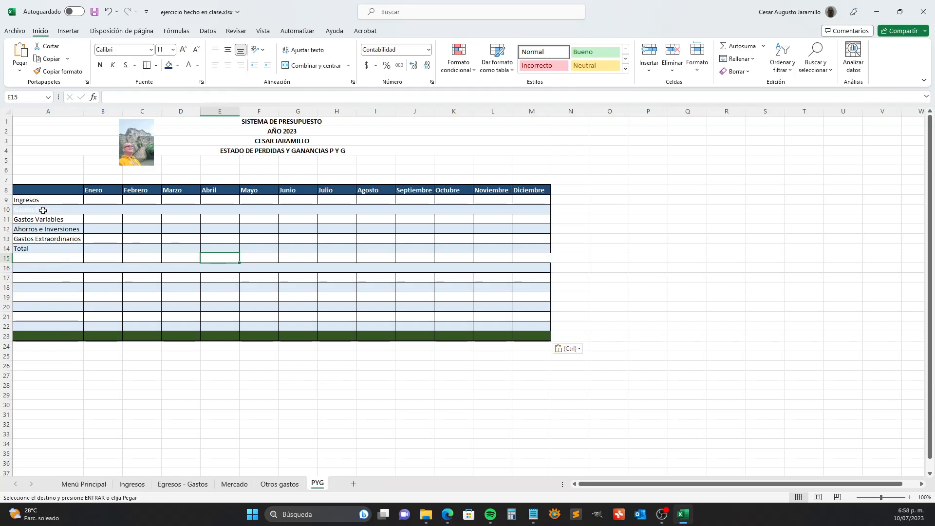
pyautogui.click(122, 212)
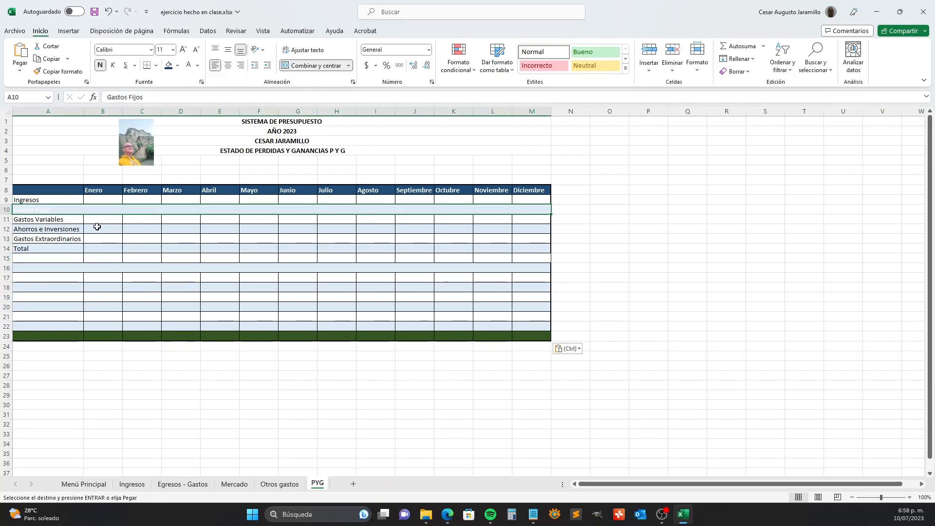
pyautogui.click(48, 223)
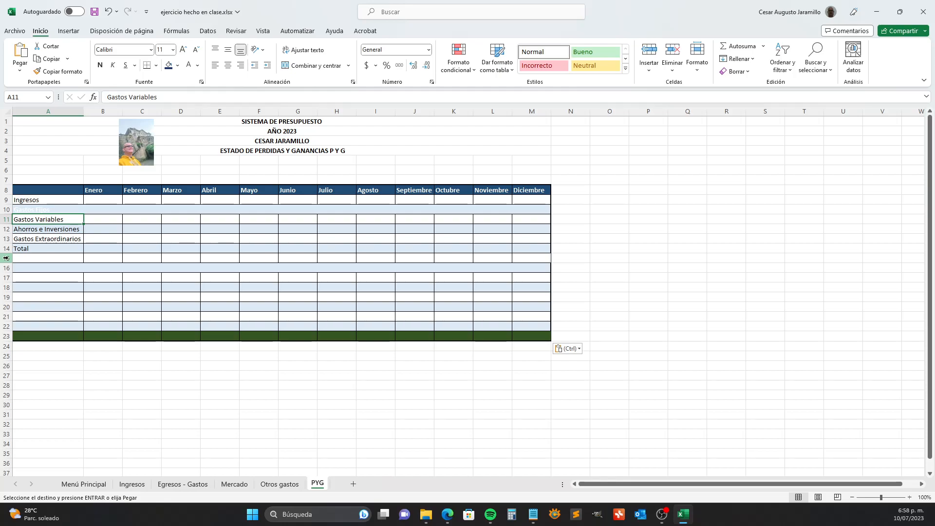
# Delete the surplus empty rows 15 to 22 between the Total row and the green row of the PYG sheet
pyautogui.click(6, 258)
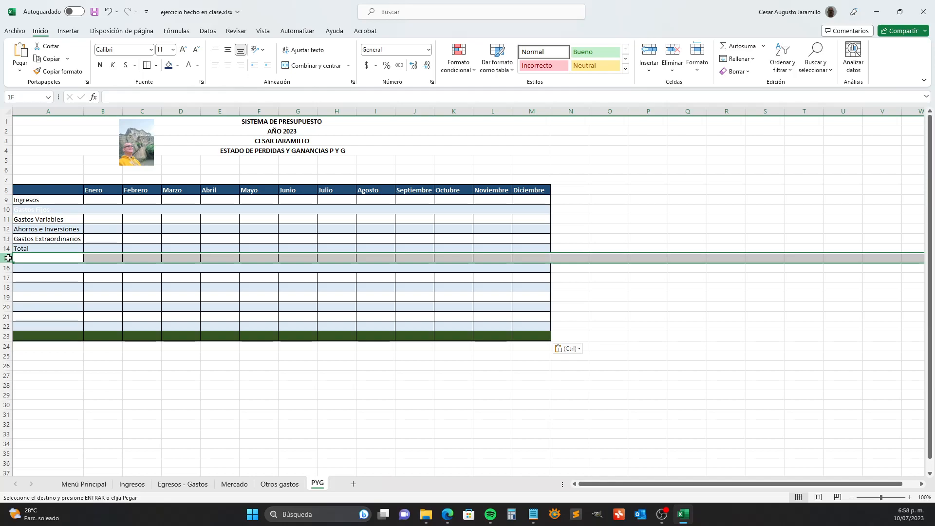
pyautogui.moveTo(8, 264); pyautogui.dragTo(10, 325)
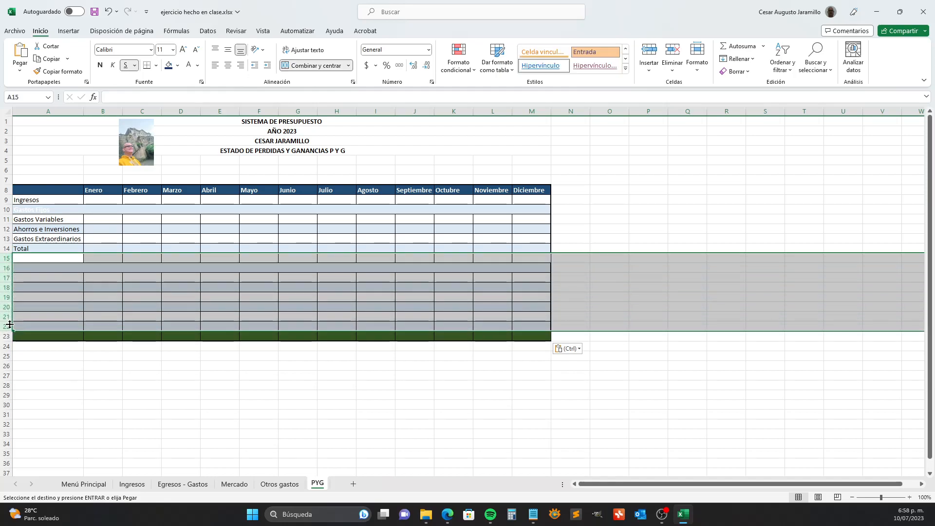
pyautogui.rightClick(6, 277)
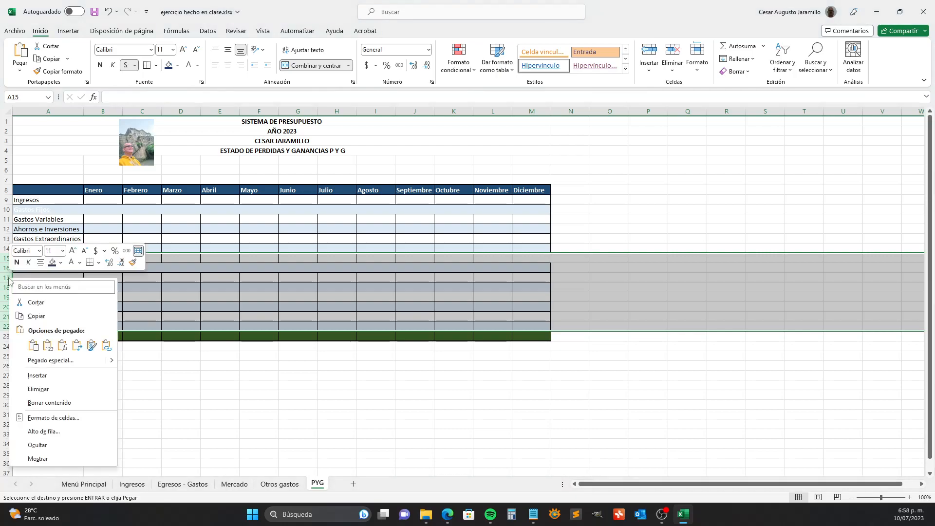
pyautogui.click(37, 388)
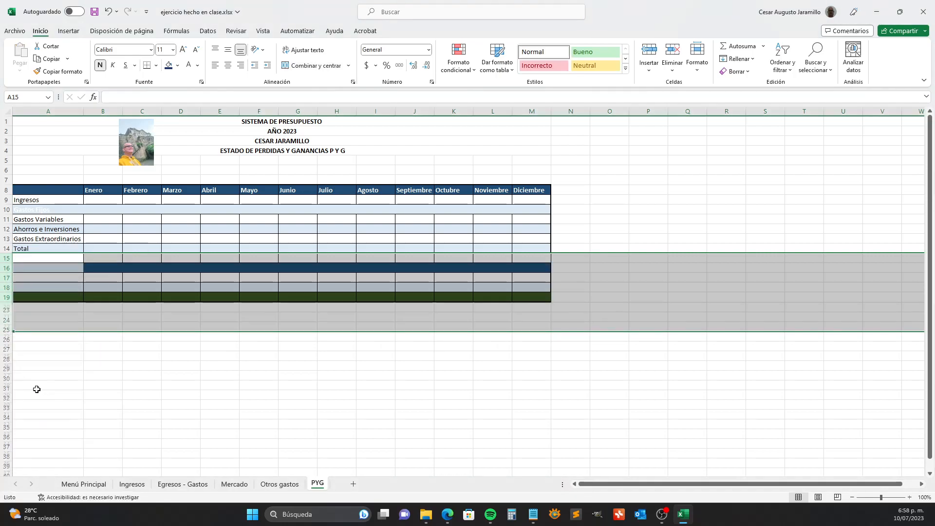
pyautogui.click(127, 298)
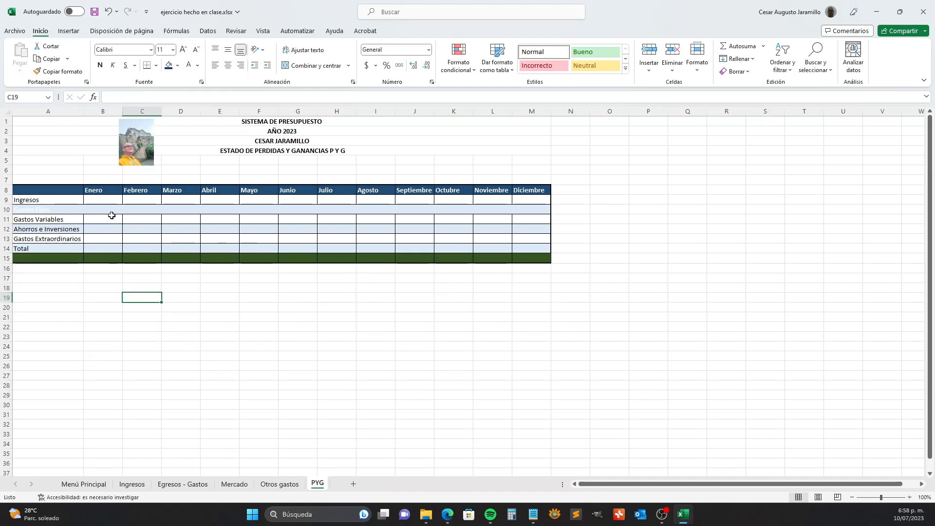
# Unmerge the Gastos Fijos row, A10:M10, so that each month has its own cell
pyautogui.click(95, 209)
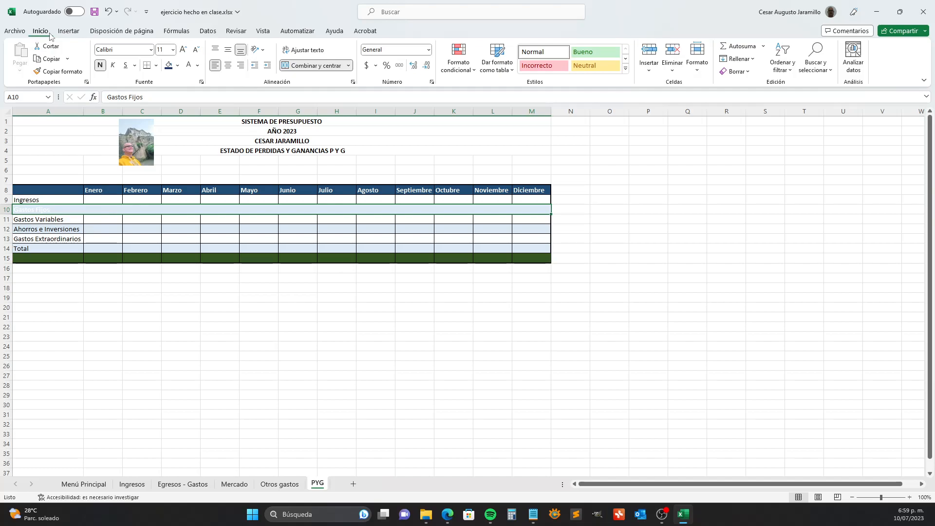
pyautogui.click(321, 69)
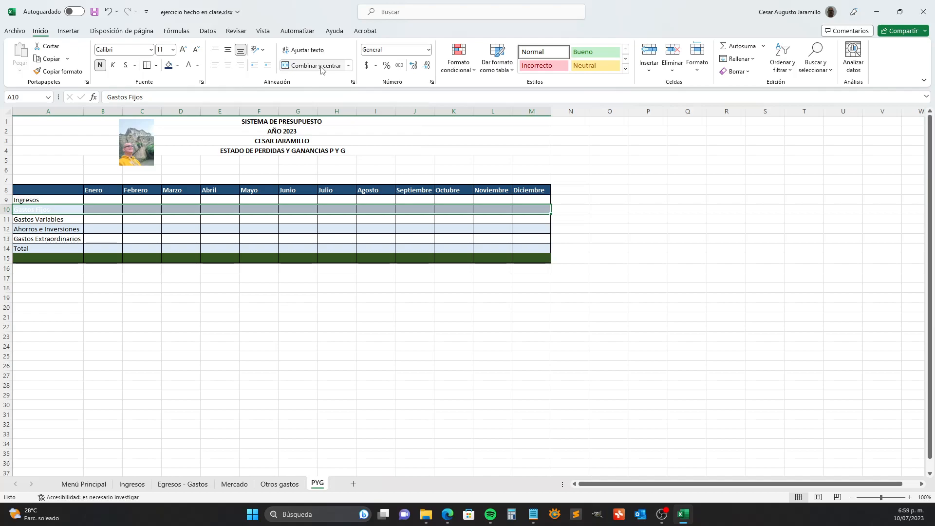
pyautogui.click(176, 215)
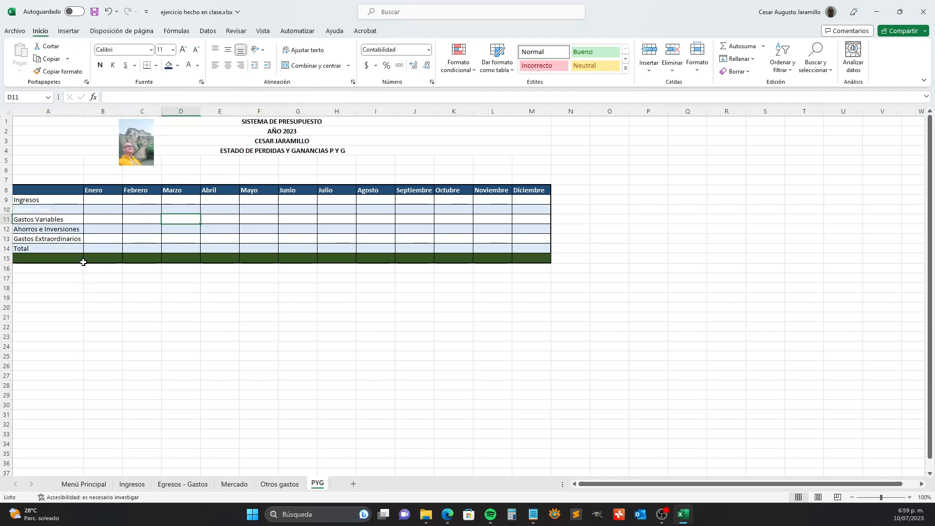
# Set the Gastos Fijos label in A10 to the automatic font color and remove its bold formatting
pyautogui.click(43, 200)
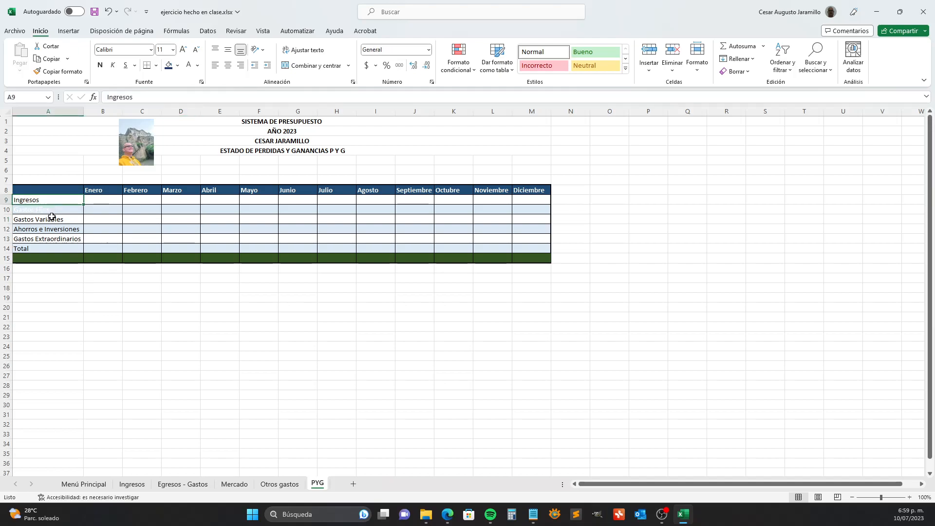
pyautogui.click(58, 209)
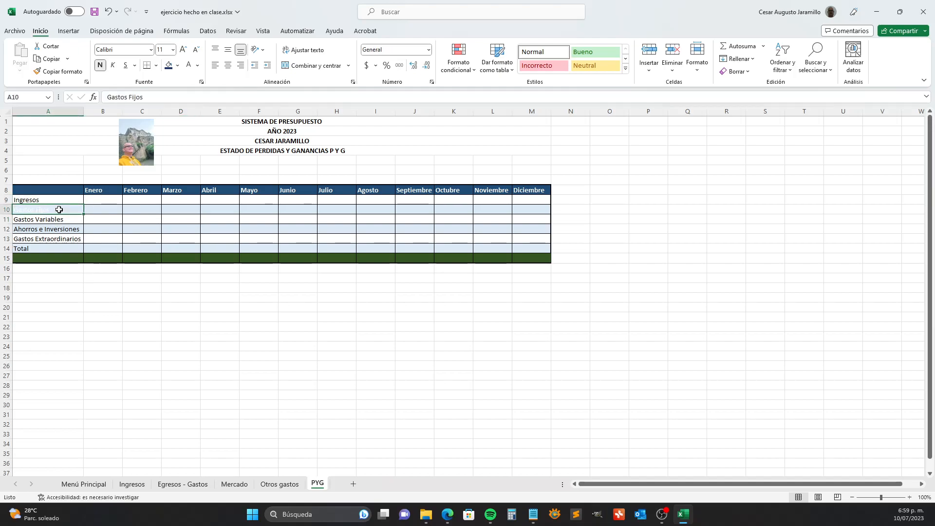
pyautogui.click(197, 66)
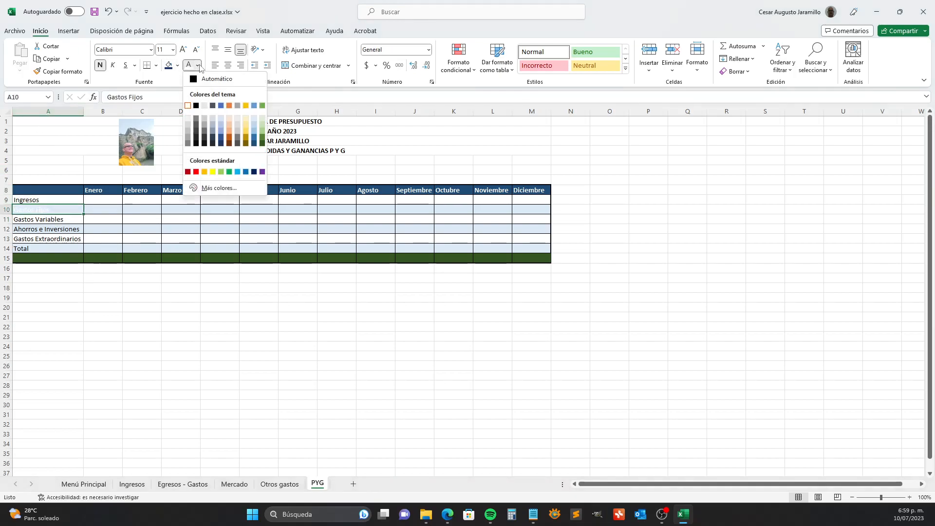
pyautogui.click(201, 80)
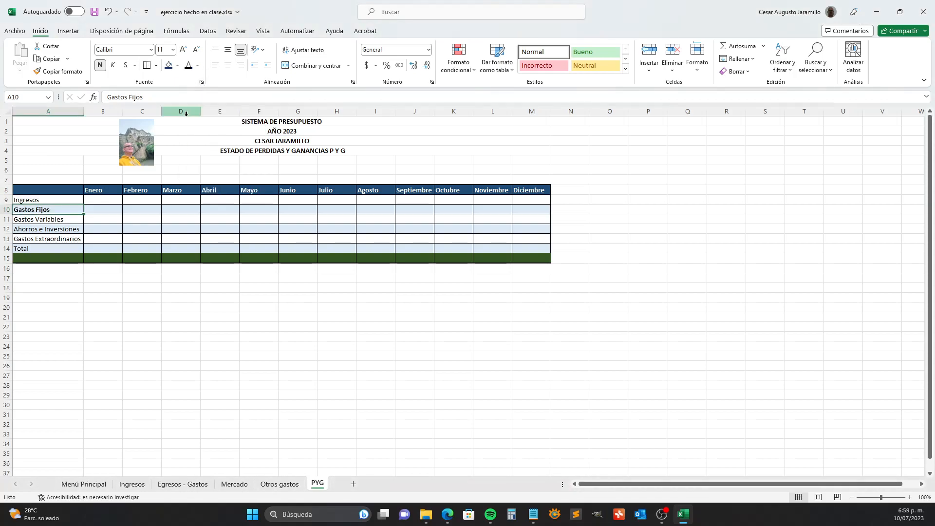
pyautogui.click(102, 66)
pyautogui.click(114, 210)
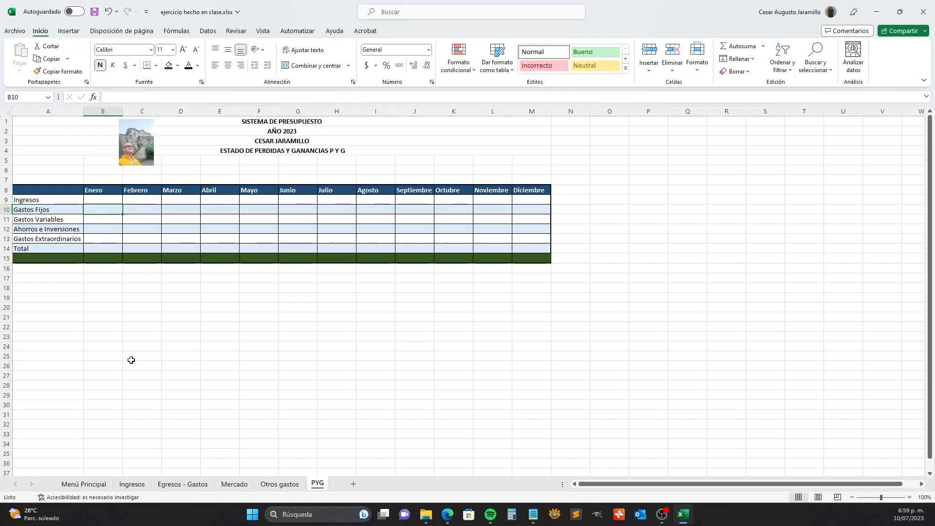
# Compare the month headings B7:M7 on the Egresos - Gastos sheet with the header row of the PYG sheet
pyautogui.click(187, 484)
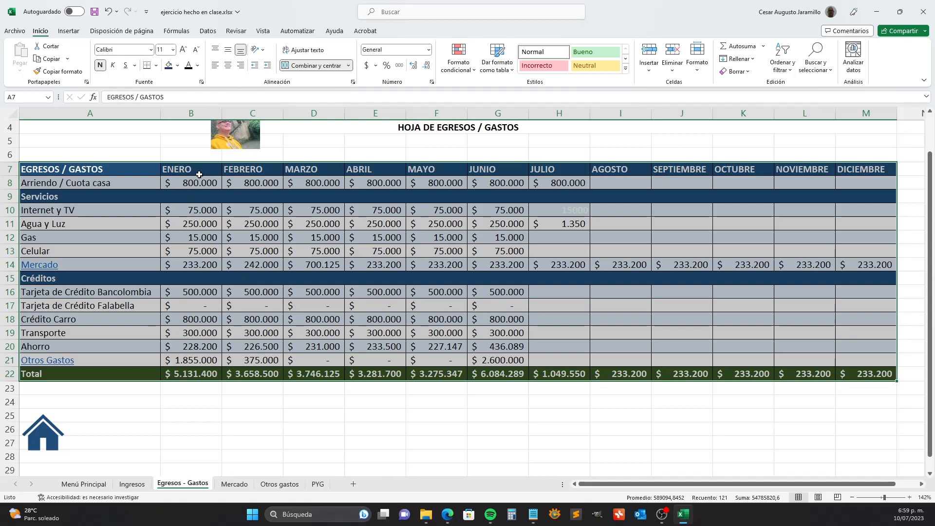
pyautogui.click(169, 172)
pyautogui.moveTo(180, 169); pyautogui.dragTo(865, 169)
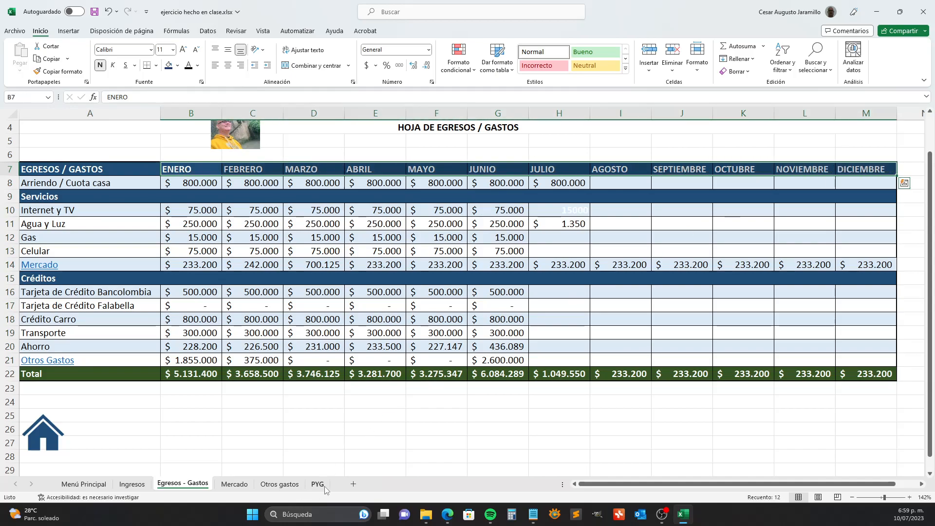
pyautogui.click(324, 486)
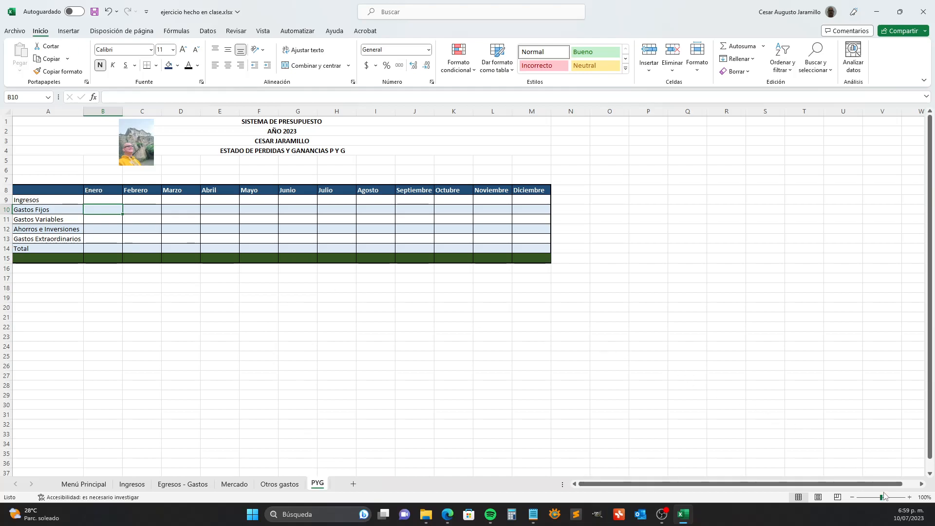
pyautogui.moveTo(884, 495); pyautogui.dragTo(886, 499)
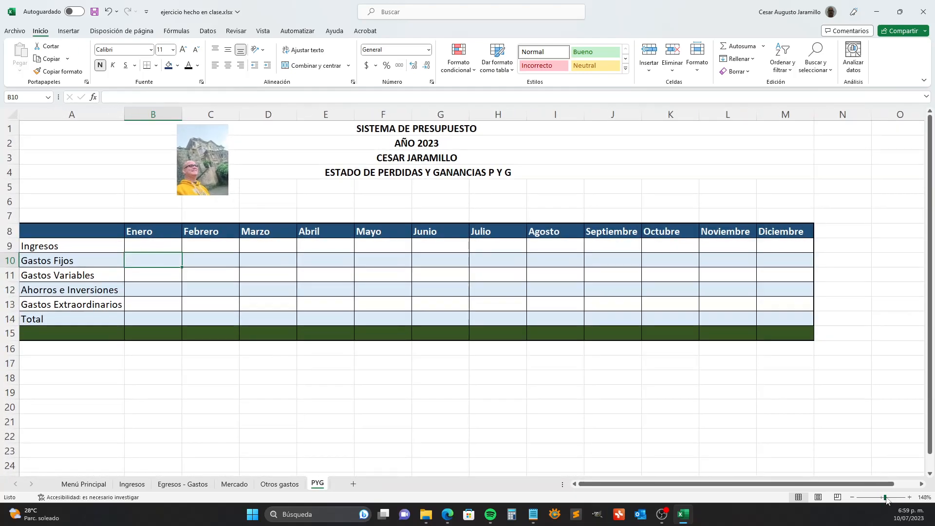
# Examine the text orientation choices and the alignment, fill, border and font settings for the PYG month headings B8:M8
pyautogui.click(143, 231)
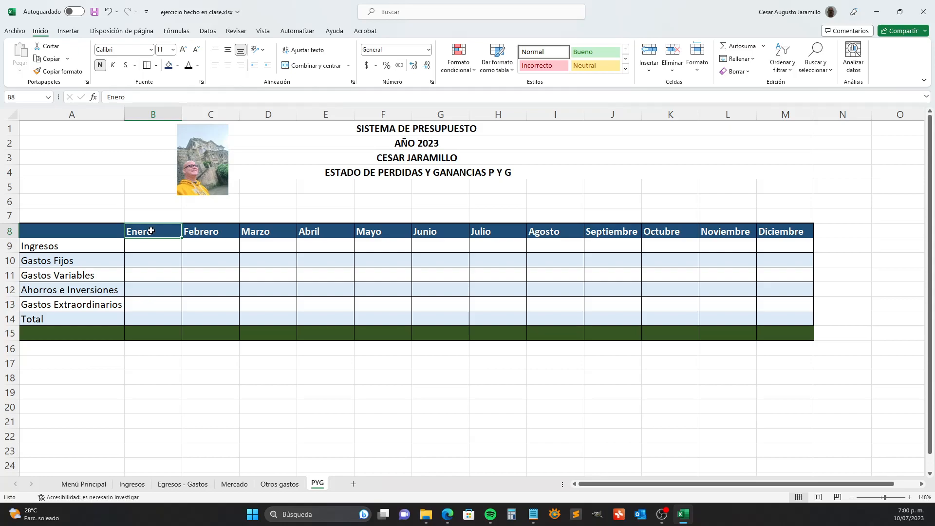
pyautogui.moveTo(143, 231); pyautogui.dragTo(775, 234)
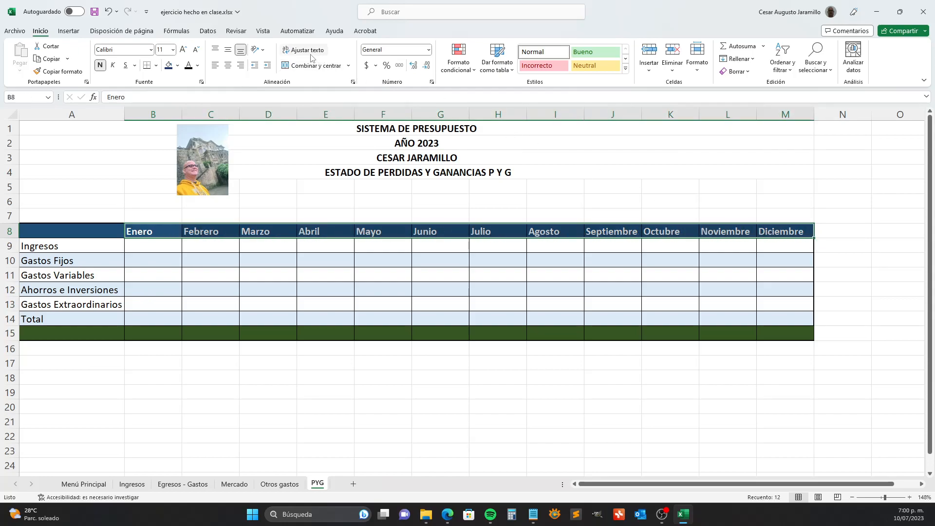
pyautogui.click(265, 53)
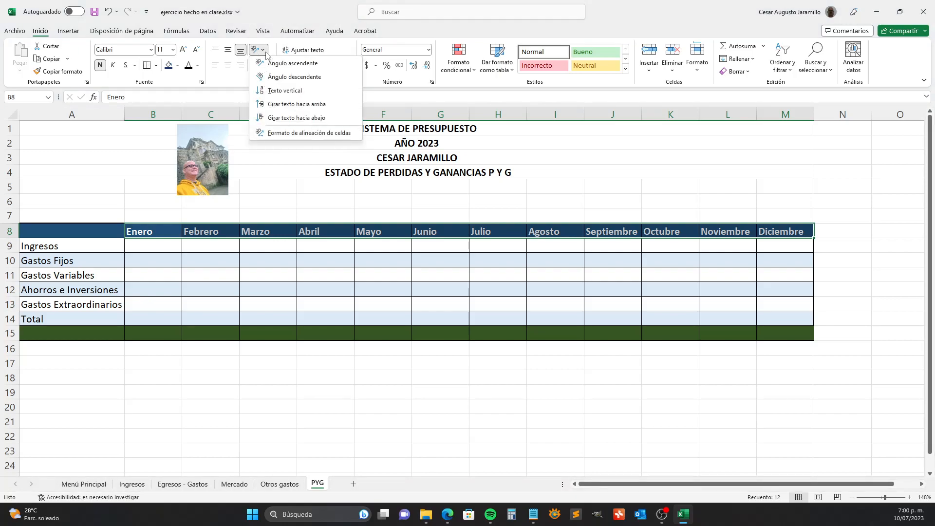
pyautogui.click(264, 51)
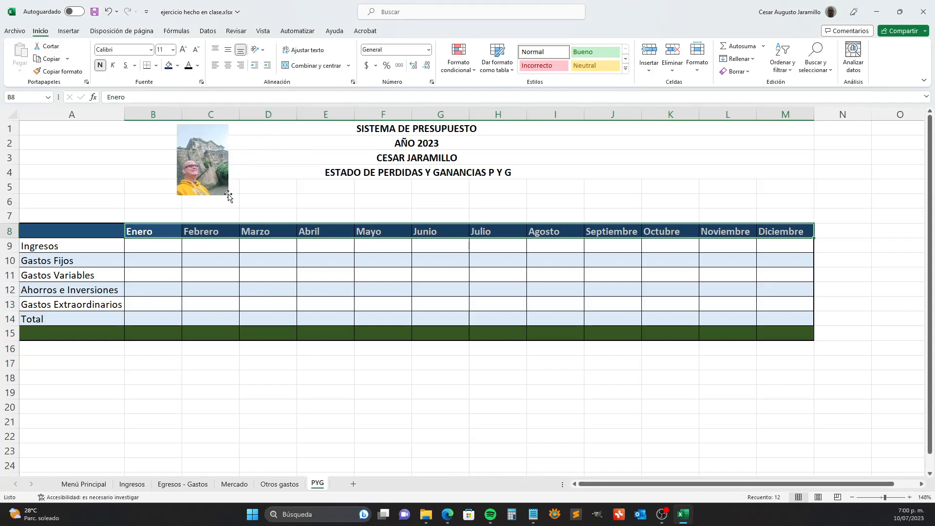
pyautogui.rightClick(205, 237)
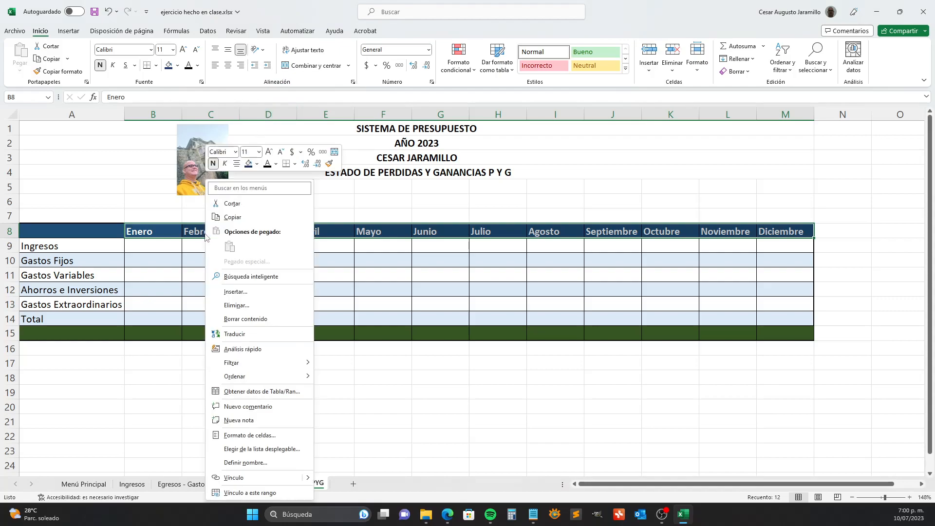
pyautogui.click(240, 434)
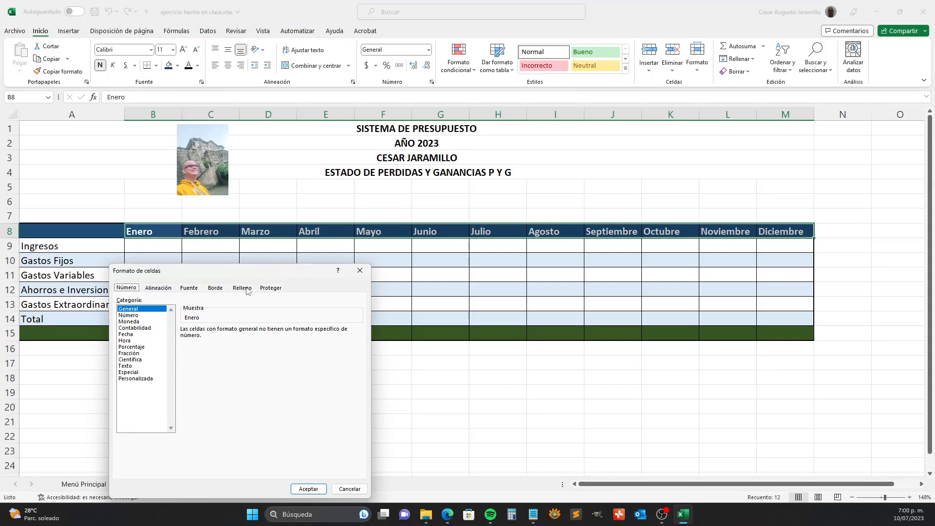
pyautogui.click(158, 289)
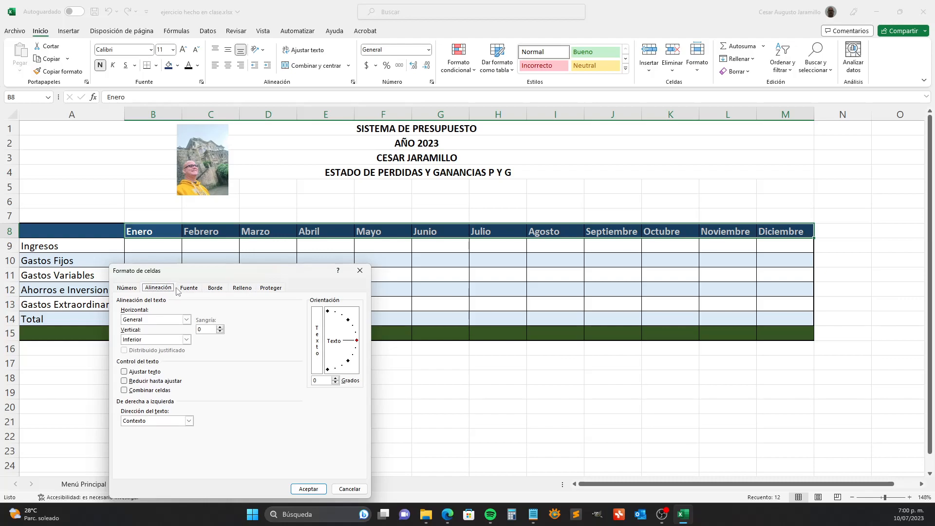
pyautogui.click(196, 291)
pyautogui.click(233, 289)
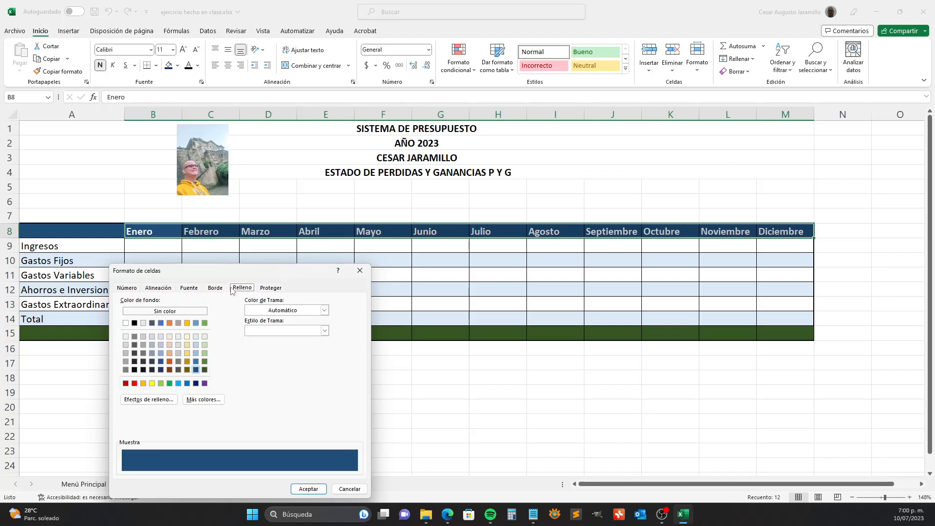
pyautogui.click(218, 289)
pyautogui.click(192, 289)
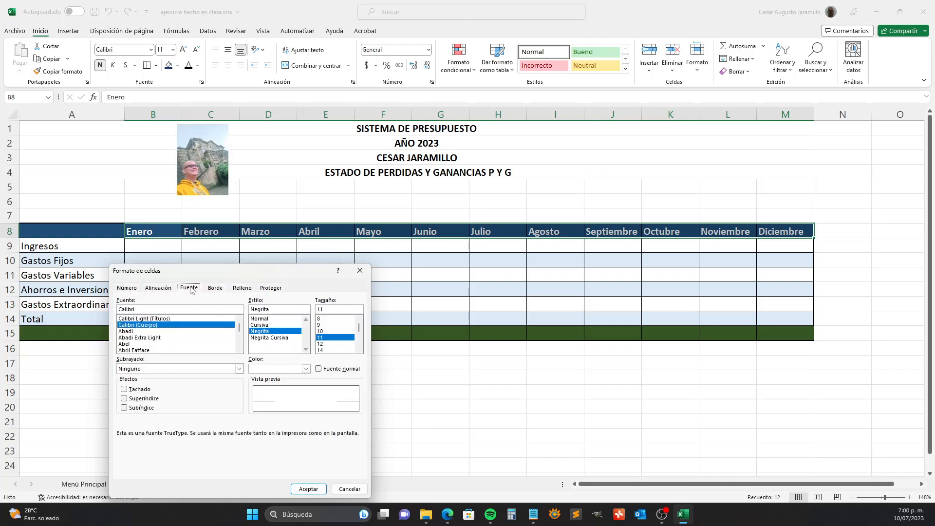
pyautogui.click(348, 488)
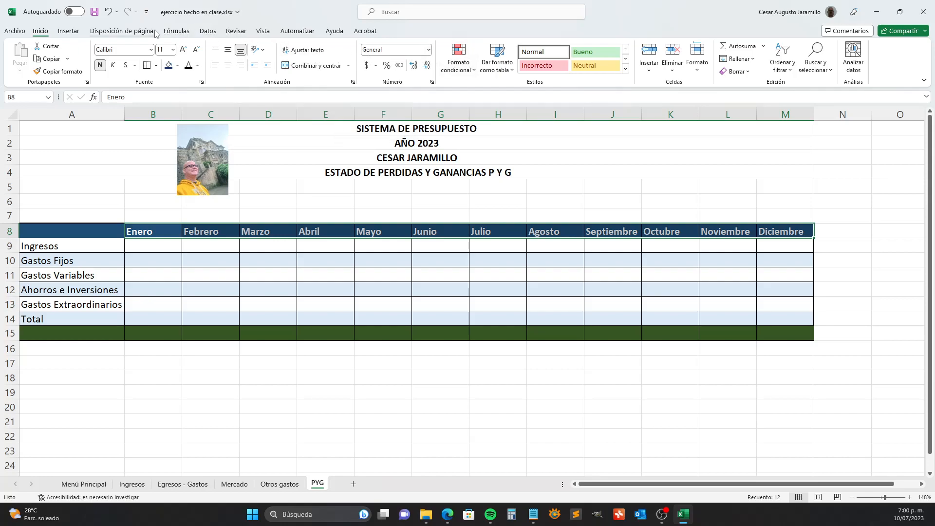
# Examine the page layout and data commands and the number, alignment, font and border settings for a way to capitalize the month headings B8:M8
pyautogui.click(137, 33)
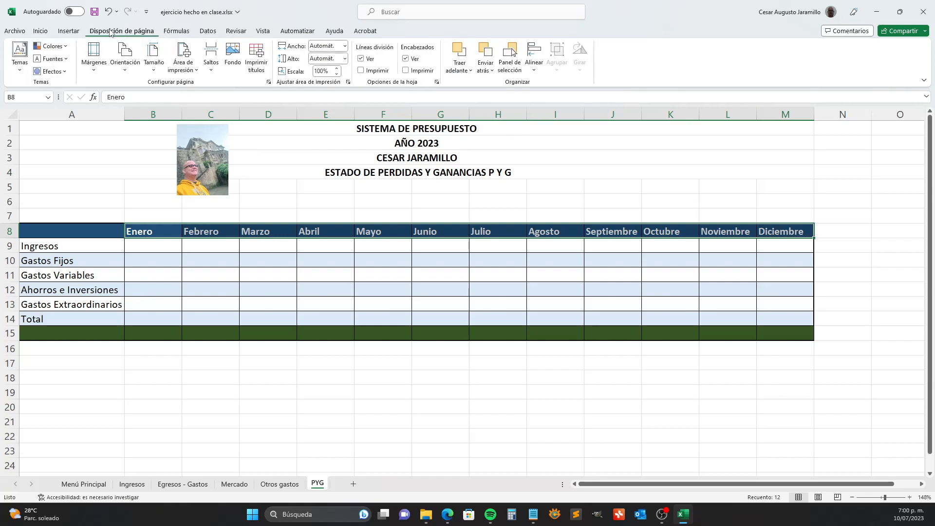
pyautogui.click(214, 33)
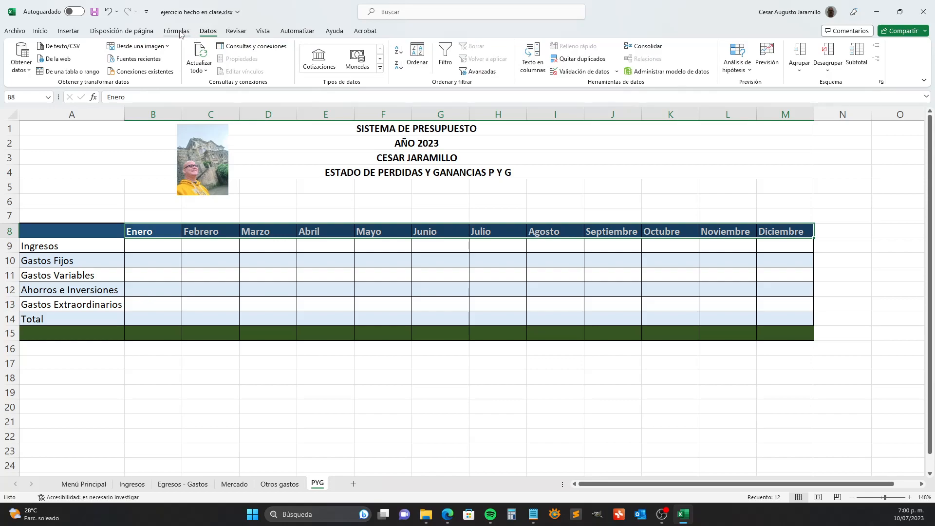
pyautogui.click(46, 31)
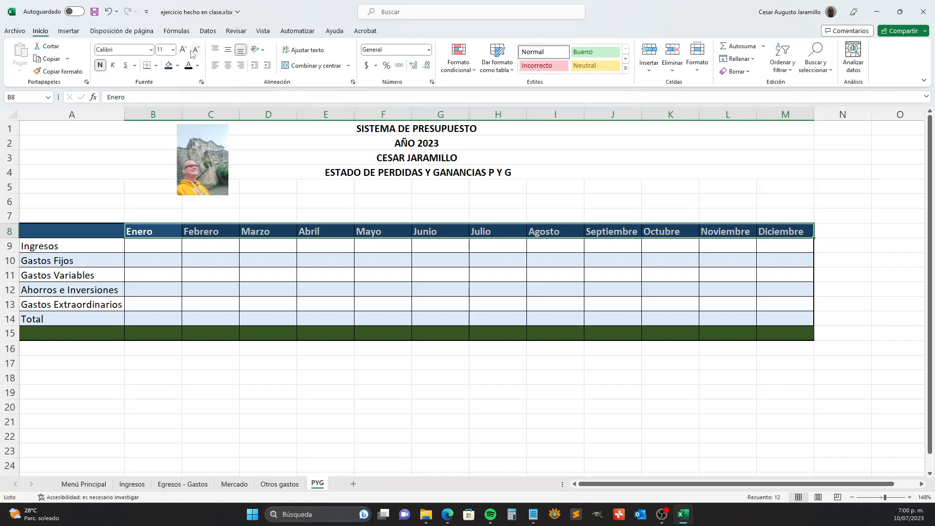
pyautogui.click(202, 82)
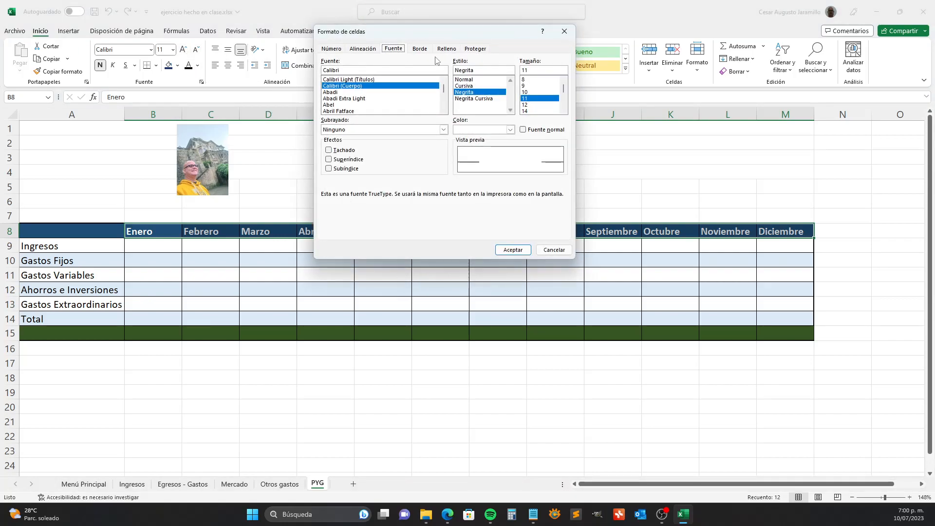
pyautogui.click(443, 129)
pyautogui.click(432, 139)
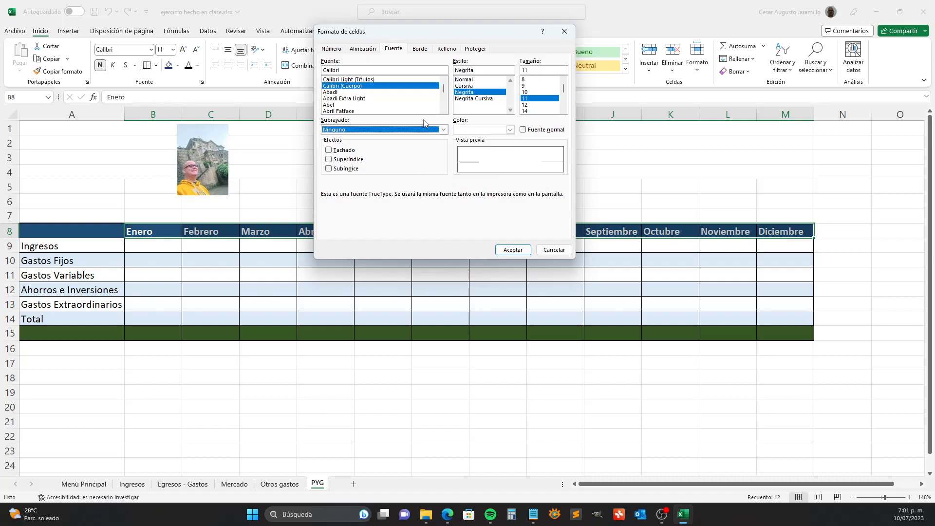
pyautogui.click(420, 49)
pyautogui.click(373, 49)
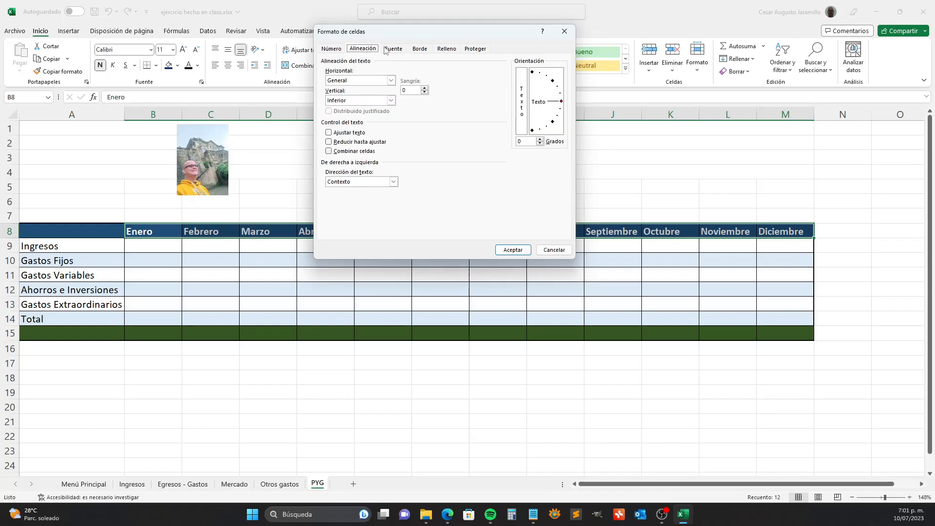
pyautogui.click(338, 49)
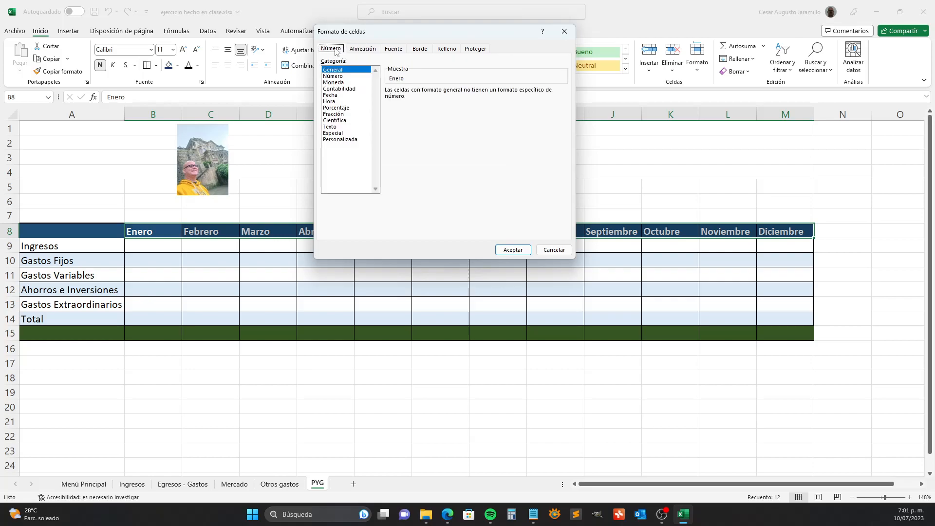
pyautogui.click(363, 49)
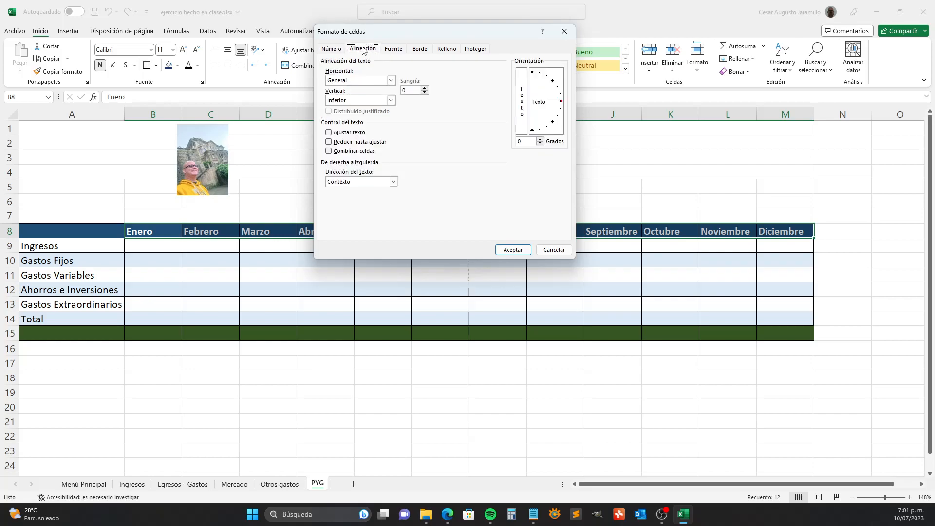
pyautogui.click(391, 49)
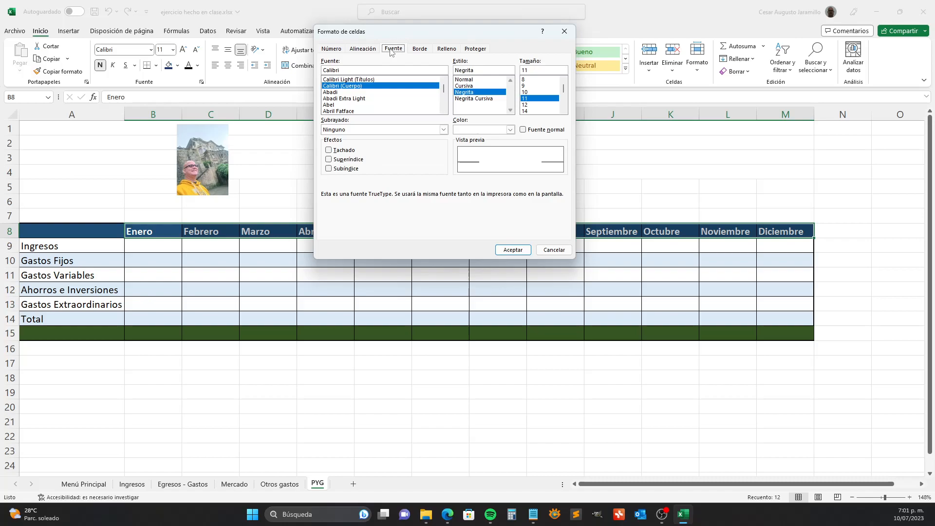
pyautogui.click(428, 52)
pyautogui.click(517, 248)
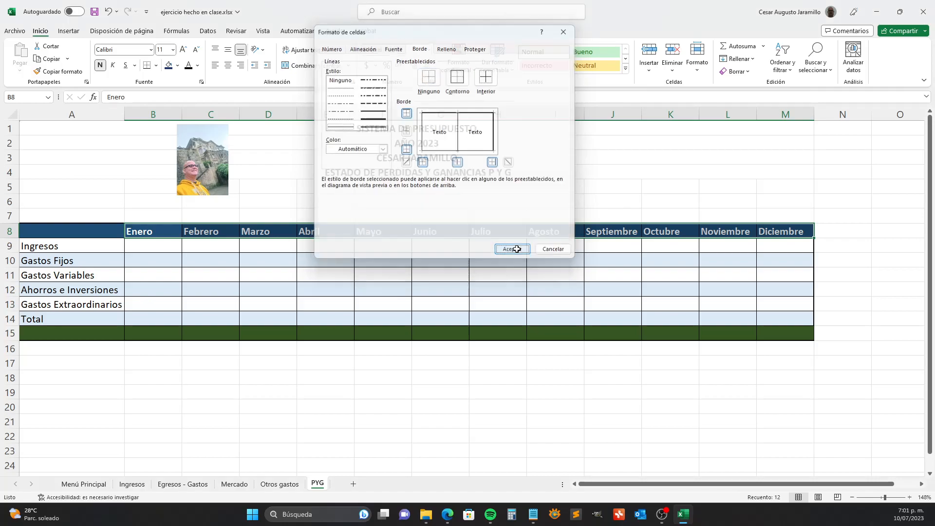
# Replace the heading in B8 with ENERO and fill the uppercase month series across to DICIEMBRE in M8
pyautogui.click(143, 232)
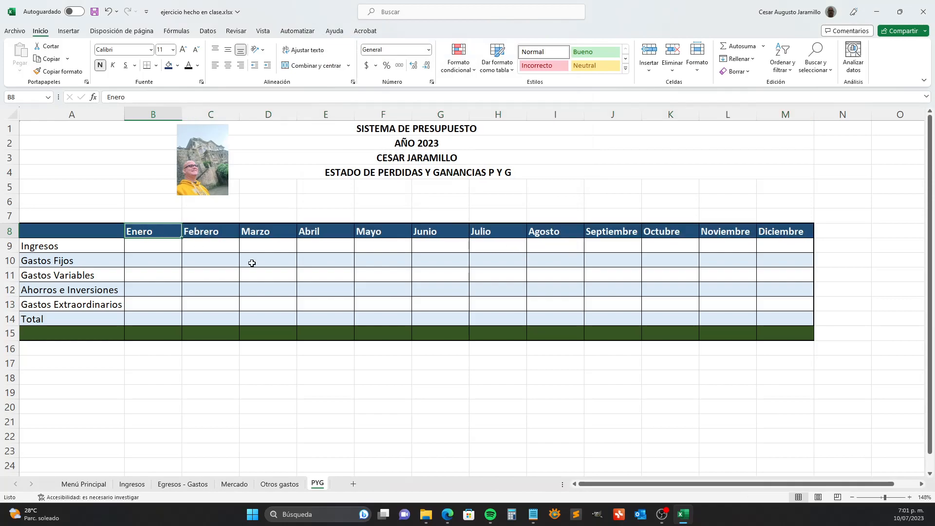
pyautogui.write('E')
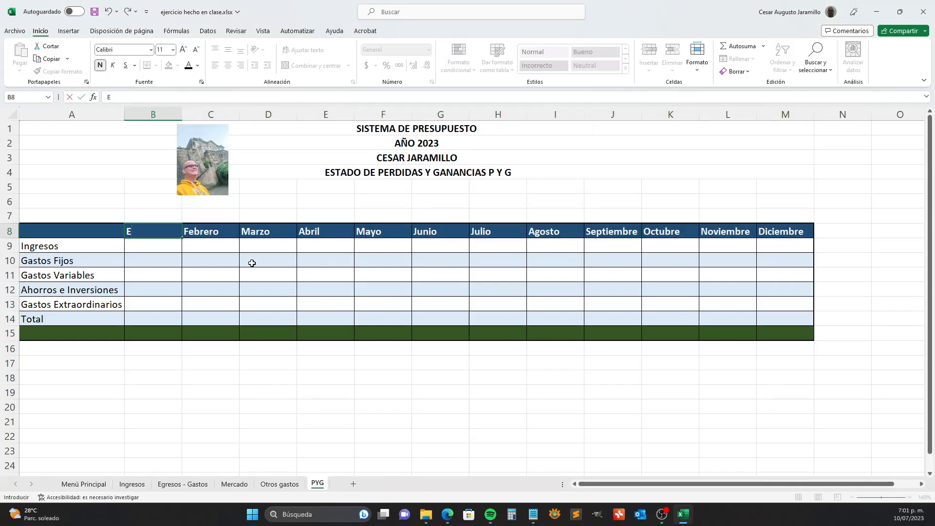
pyautogui.write('NERO')
pyautogui.press('Return')
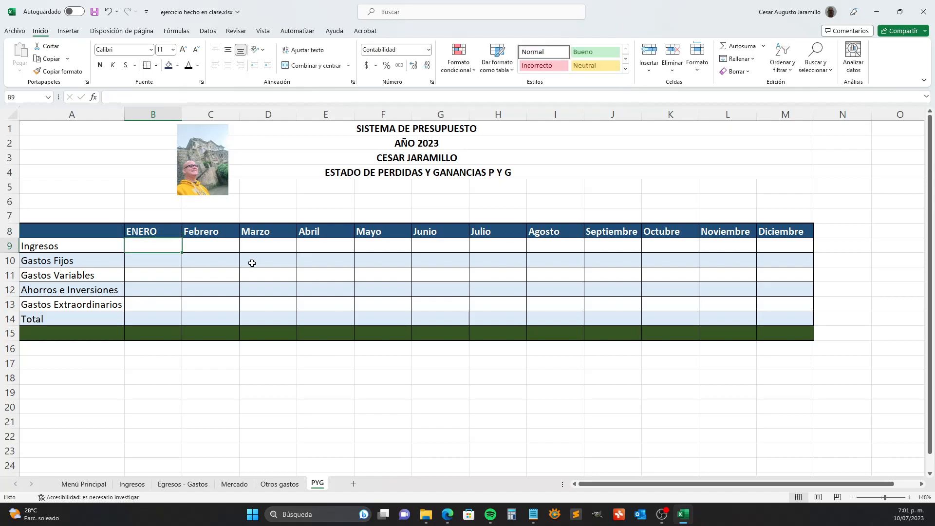
pyautogui.press('Up')
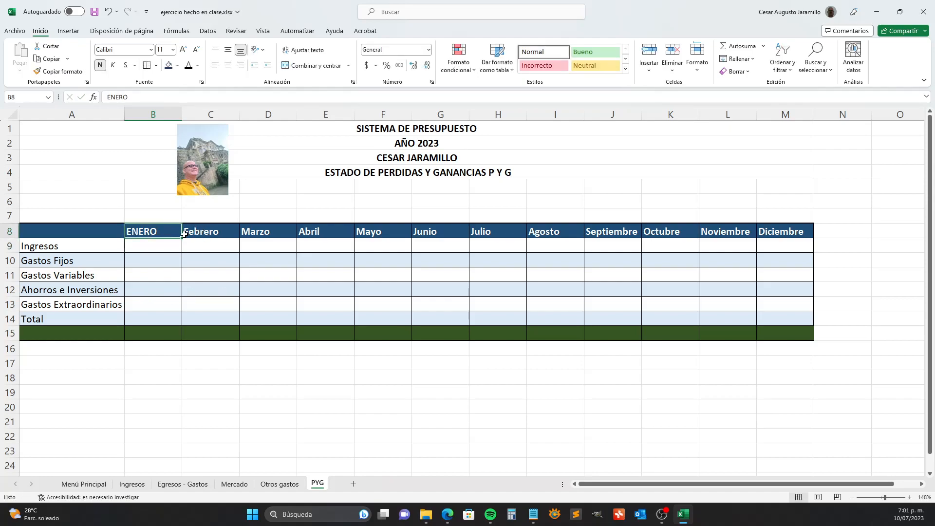
pyautogui.moveTo(182, 237); pyautogui.dragTo(800, 236)
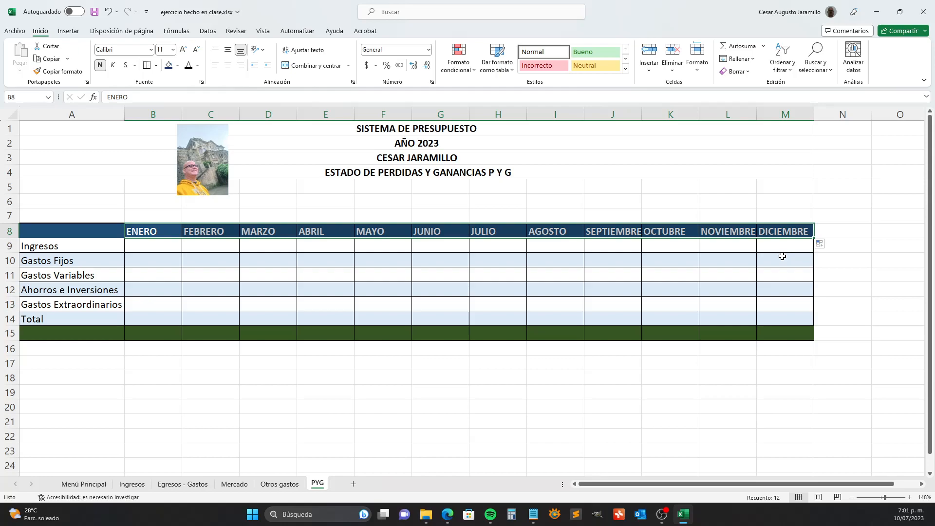
# Link the January Ingresos cell B9 to the January total on the Ingresos sheet with the formula =Ingresos!B15
pyautogui.click(114, 242)
pyautogui.click(138, 242)
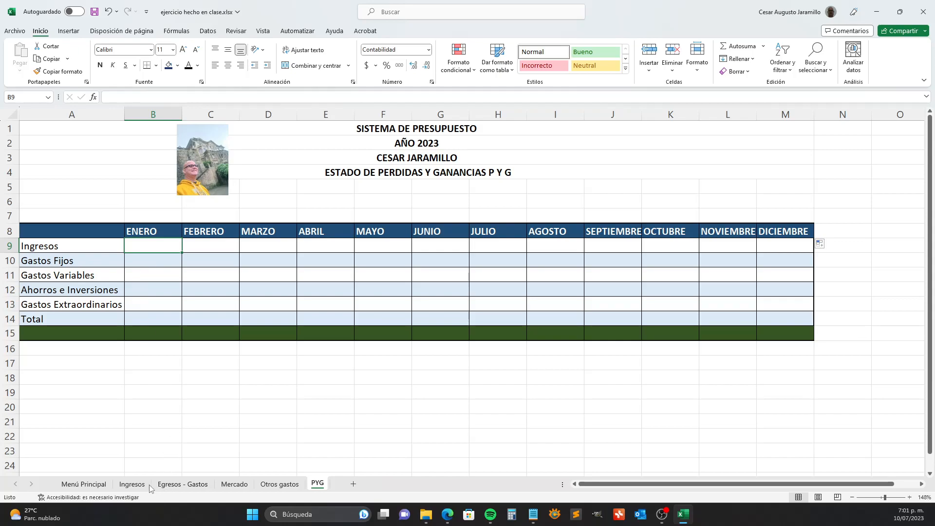
pyautogui.click(133, 484)
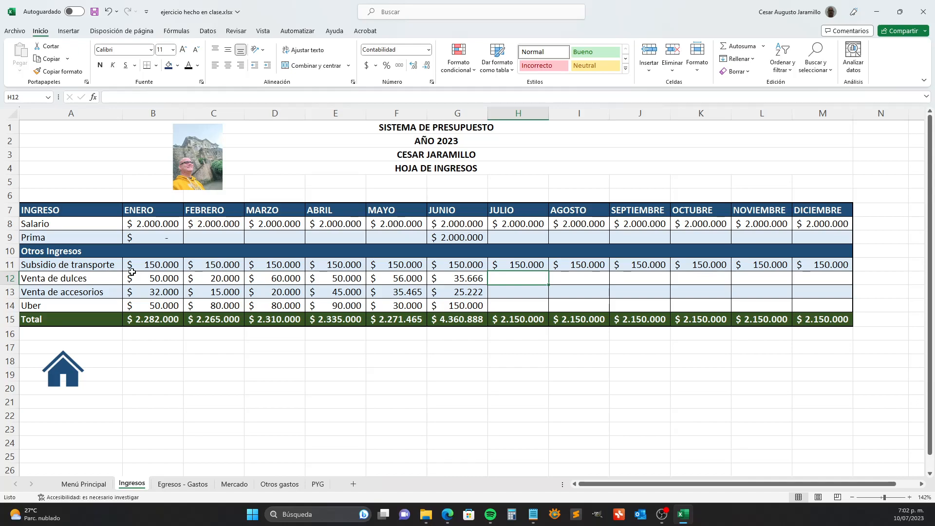
pyautogui.click(319, 484)
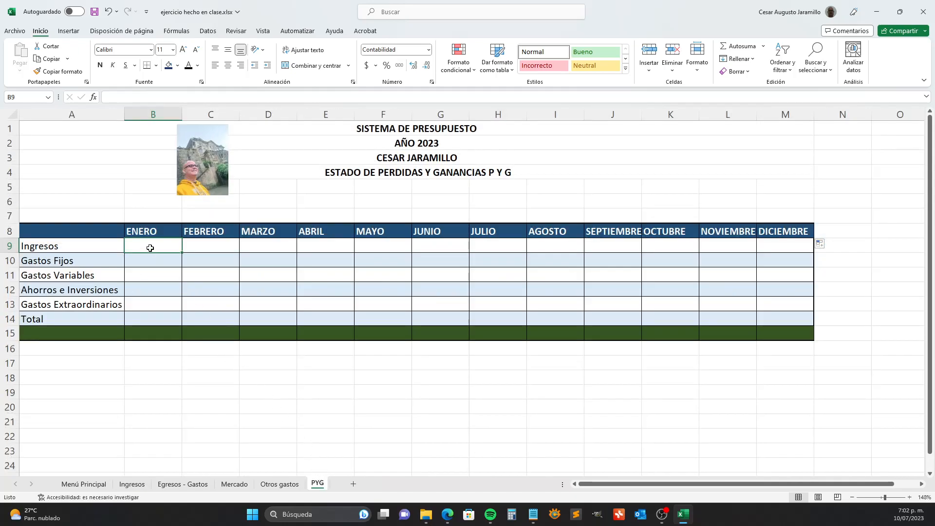
pyautogui.moveTo(148, 248)
pyautogui.mouseDown()
pyautogui.moveTo(162, 269)
pyautogui.moveTo(155, 244)
pyautogui.mouseUp()
pyautogui.write('=')
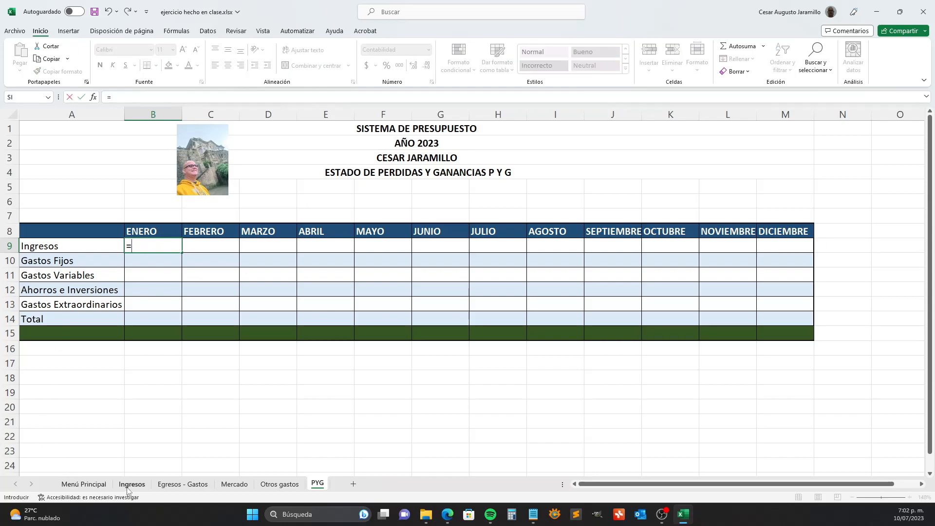
pyautogui.click(129, 484)
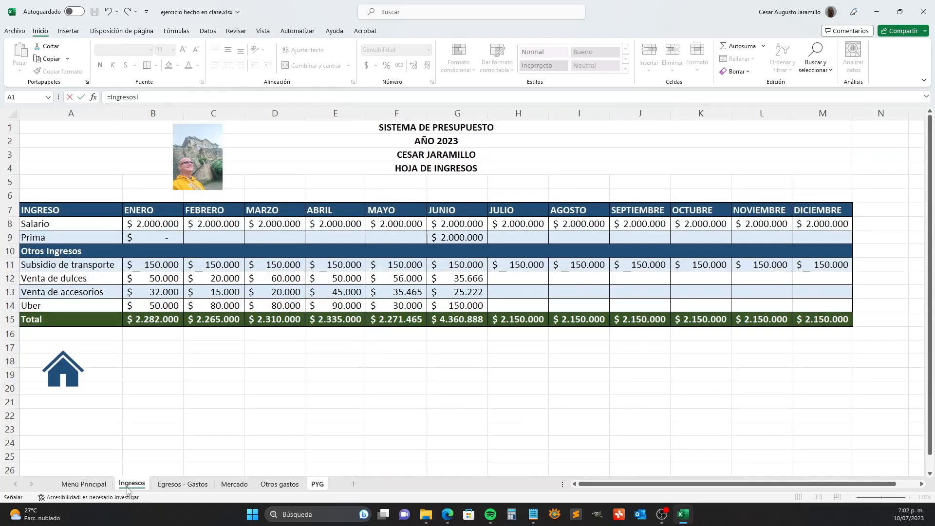
pyautogui.click(145, 318)
pyautogui.press('Return')
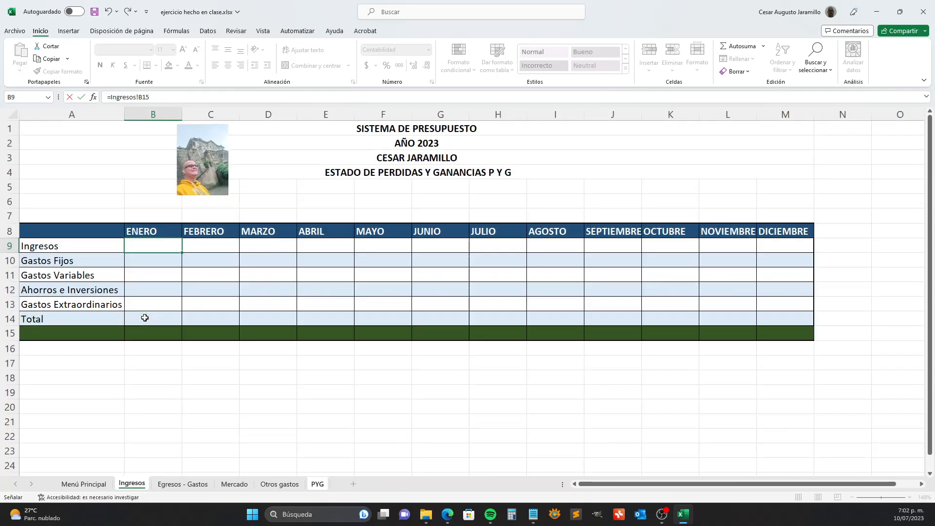
# Fill the Ingresos formula from B9 across to M9 and autofit the width of all the sheet's columns
pyautogui.click(174, 249)
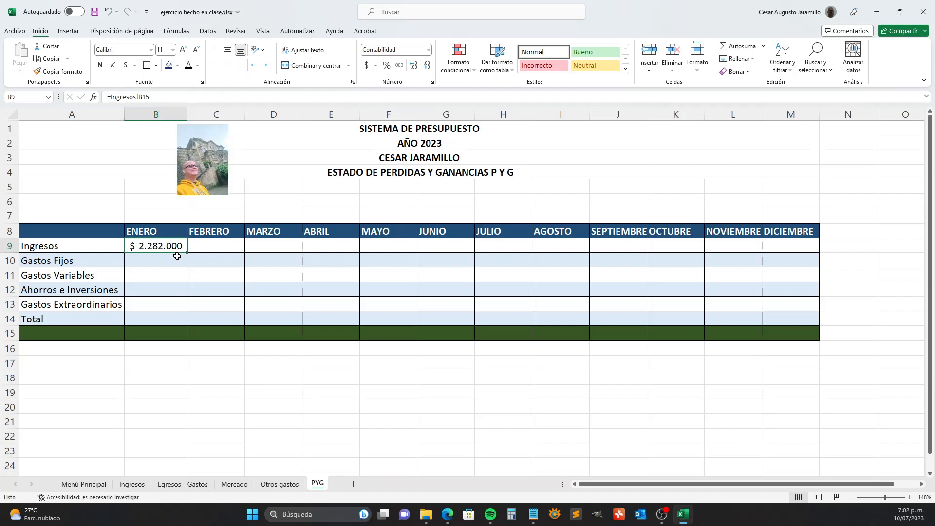
pyautogui.moveTo(189, 253); pyautogui.dragTo(806, 251)
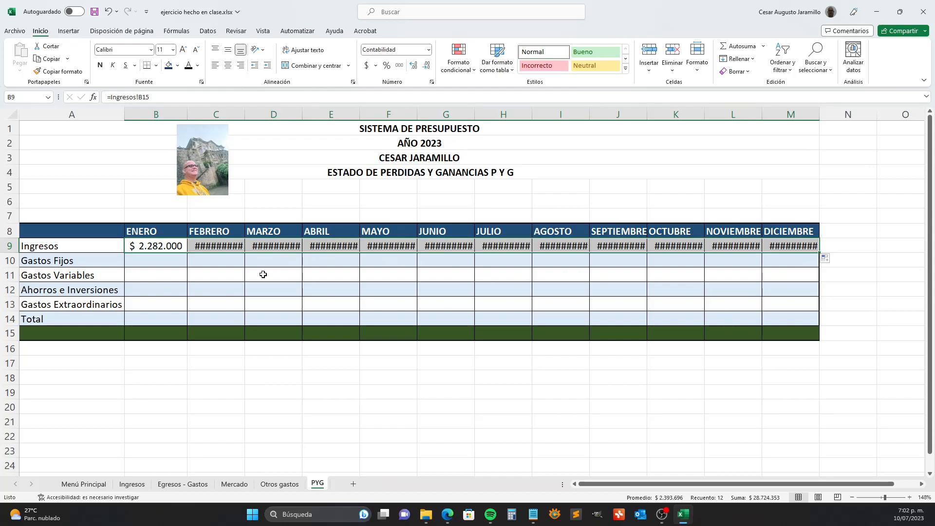
pyautogui.click(12, 113)
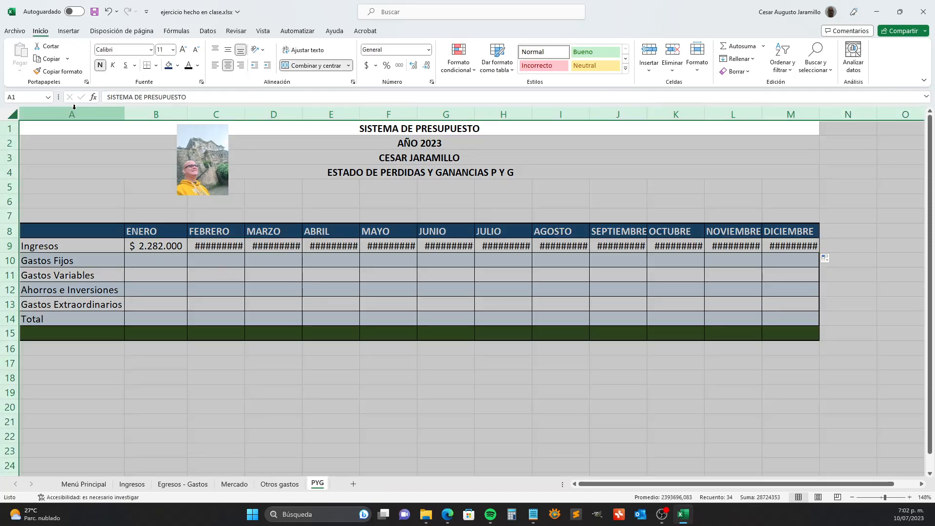
pyautogui.doubleClick(186, 111)
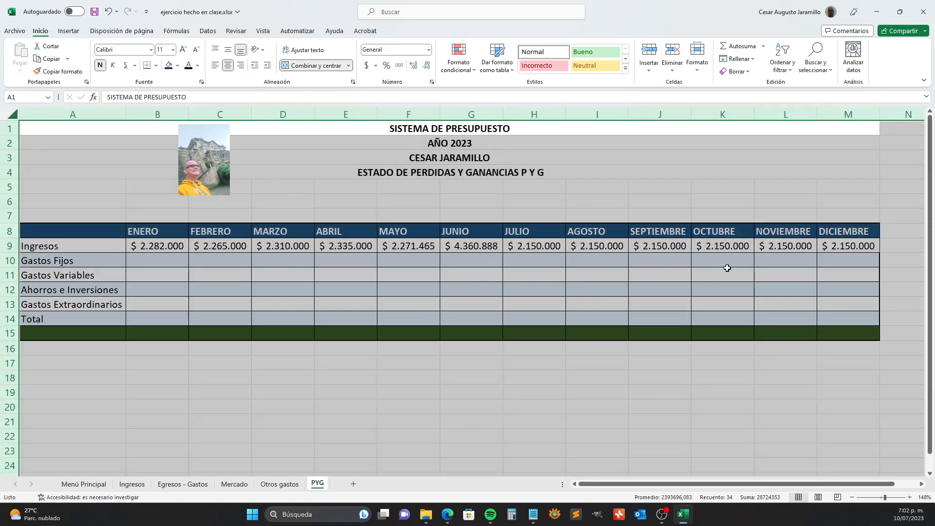
pyautogui.click(860, 250)
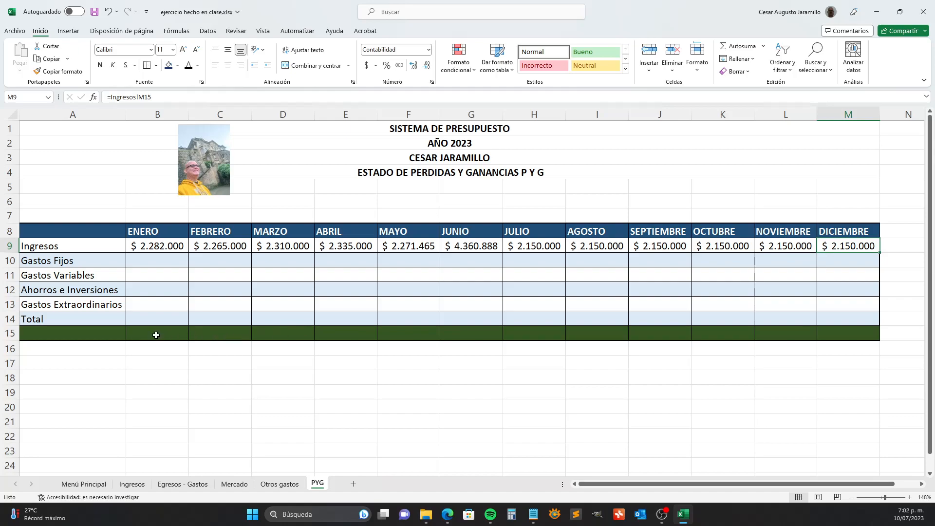
# Enter the label TOTAL in A15, the first cell of the green row
pyautogui.click(75, 323)
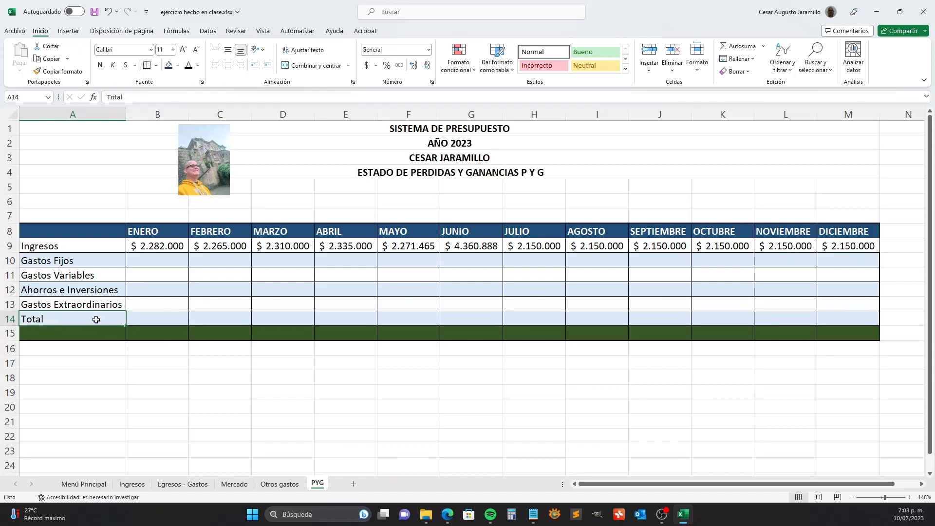
pyautogui.press('Return')
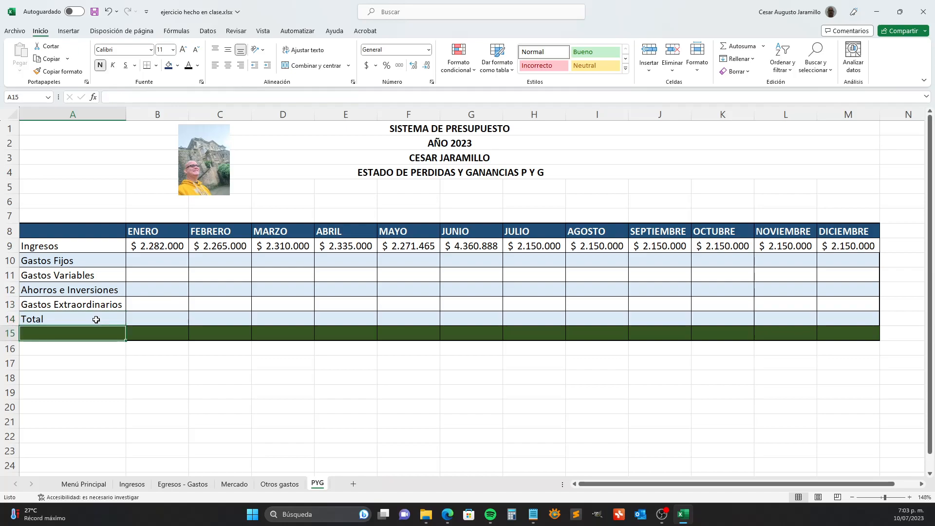
pyautogui.write('total')
pyautogui.press('Return')
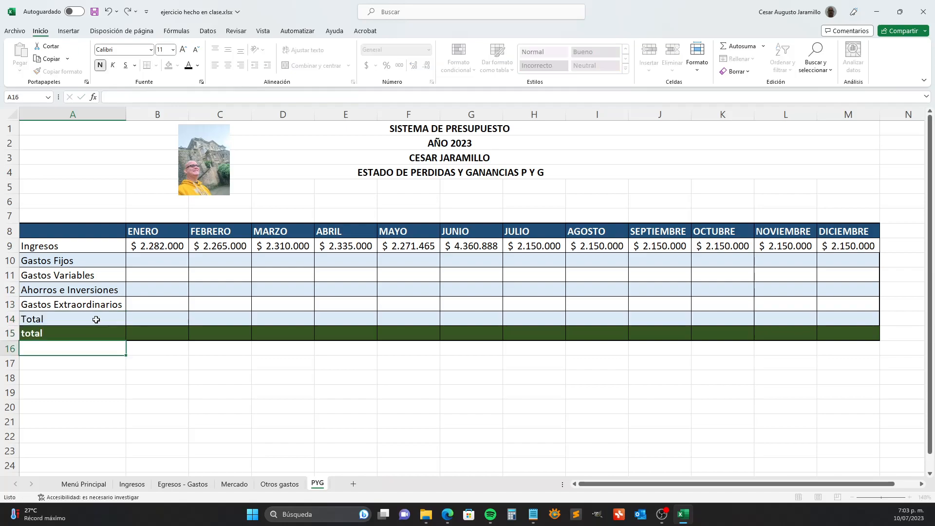
pyautogui.press('Up')
pyautogui.write('TOT')
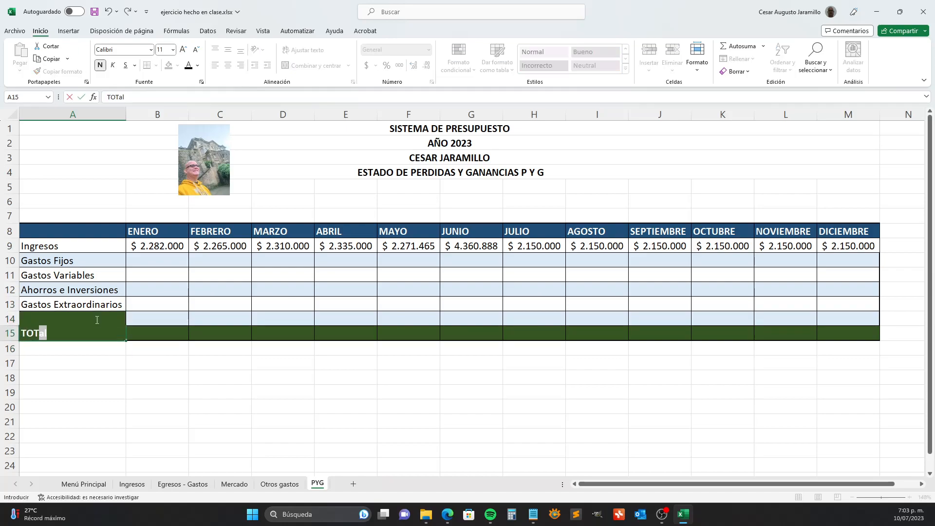
pyautogui.write('AL')
pyautogui.press('Return')
# Delete the redundant light blue Total row, row 14, above the green row
pyautogui.click(97, 319)
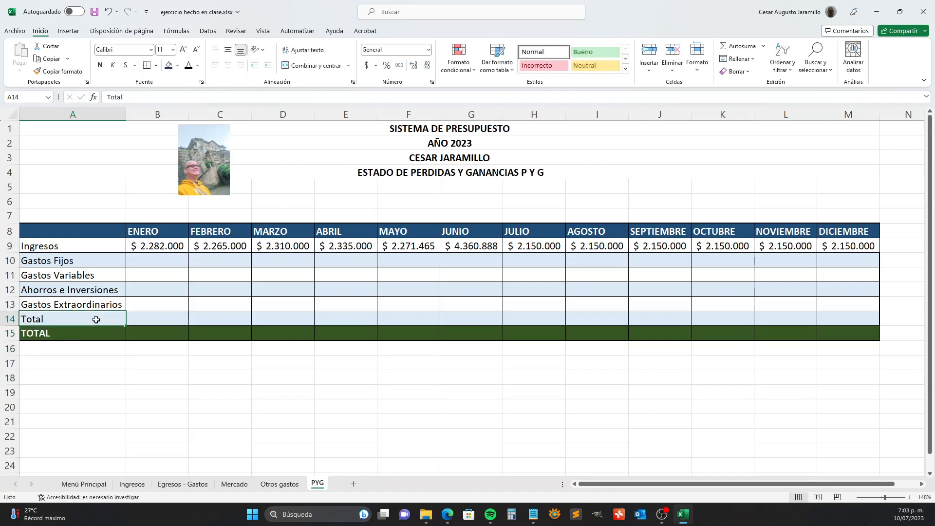
pyautogui.click(12, 319)
pyautogui.rightClick(16, 319)
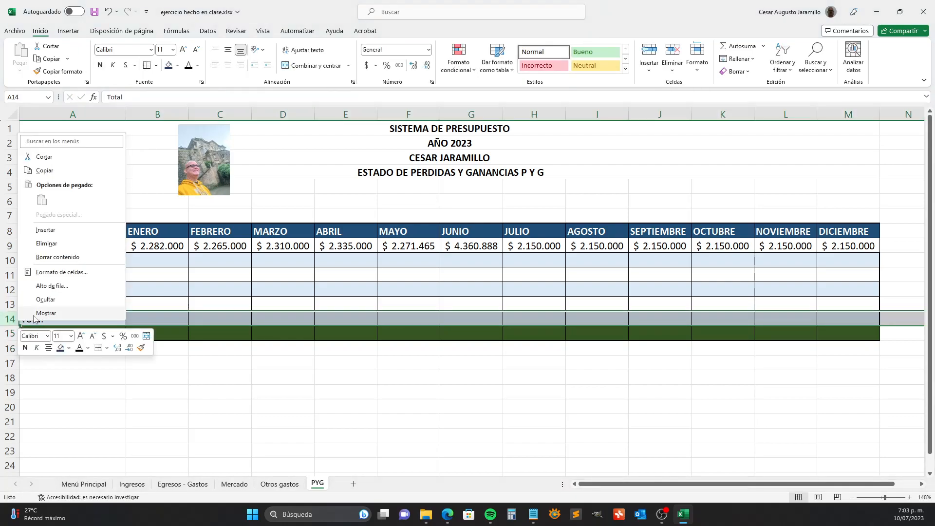
pyautogui.click(48, 243)
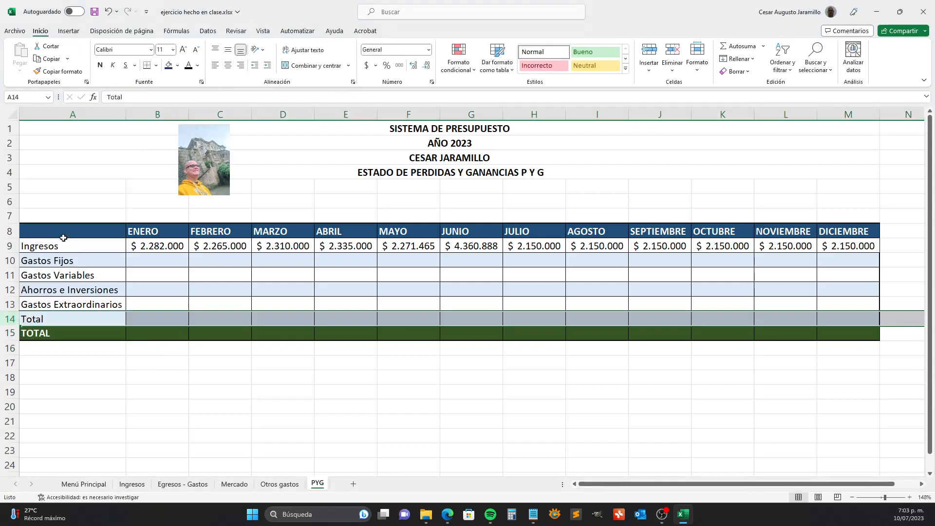
# Try a subtraction function starting with =RES in the January TOTAL cell B14, and clear the cell
pyautogui.click(177, 316)
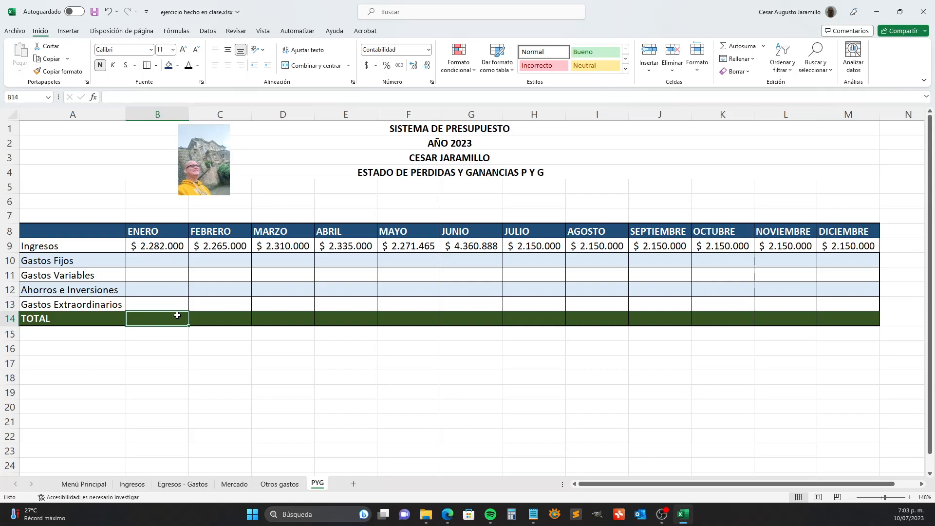
pyautogui.write('=')
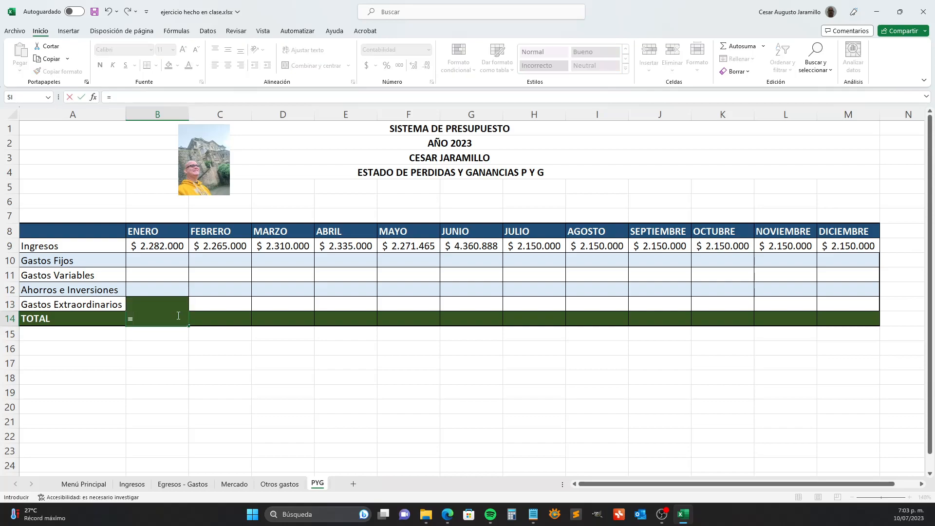
pyautogui.write('RES')
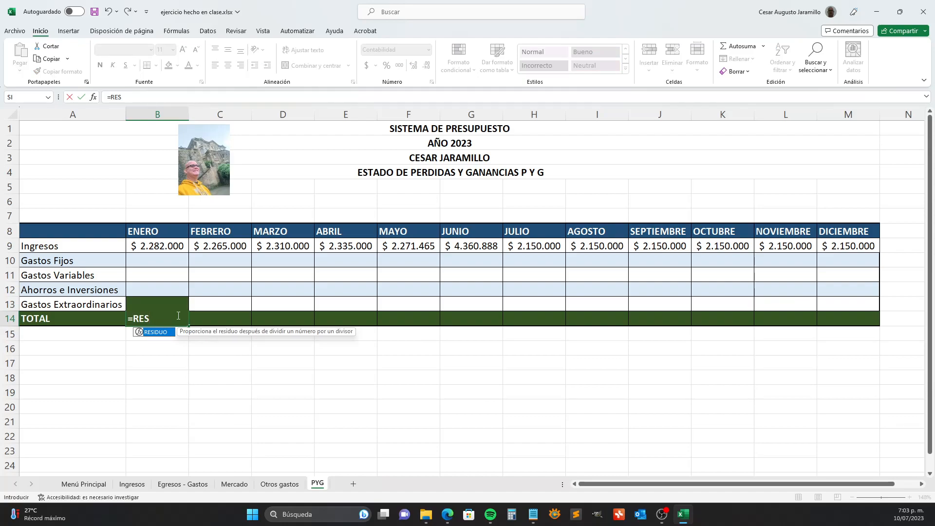
pyautogui.press('Return')
pyautogui.click(177, 316)
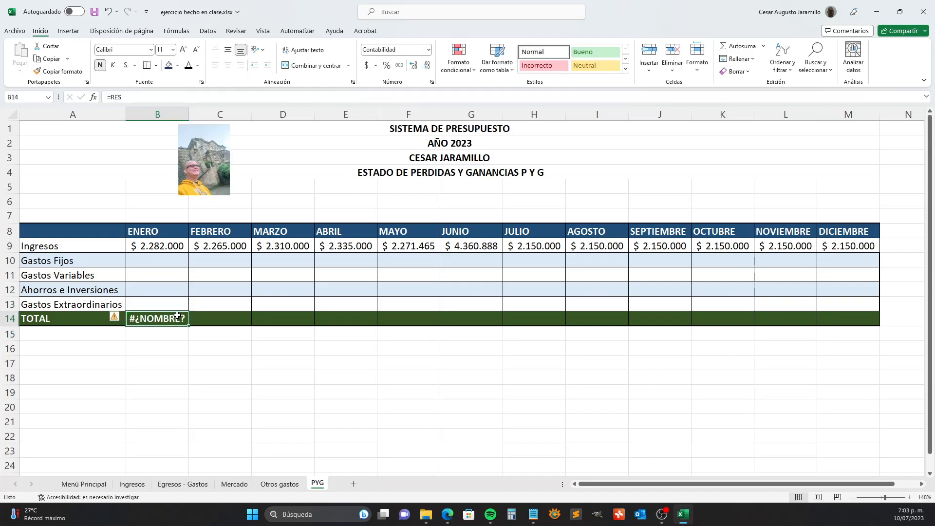
pyautogui.press('Delete')
pyautogui.write('=')
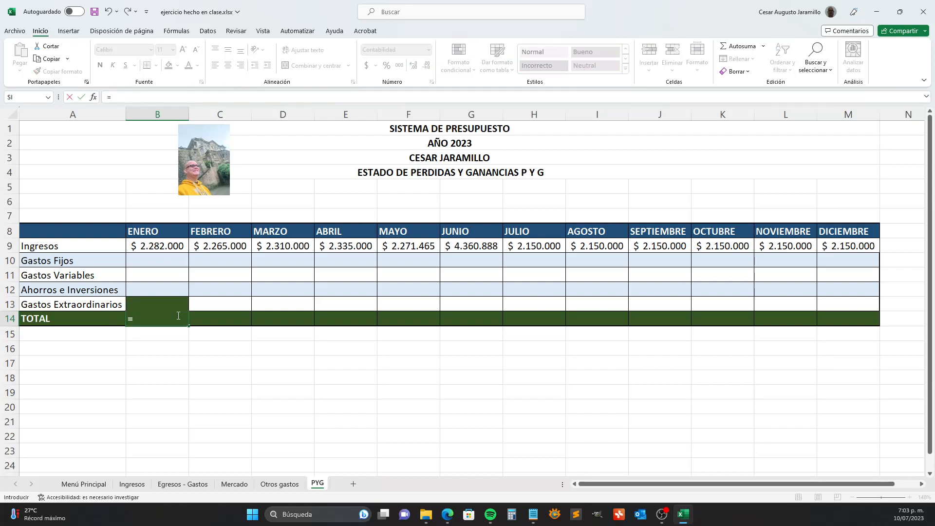
pyautogui.write('REST')
pyautogui.press('BackSpace')
pyautogui.press('BackSpace')
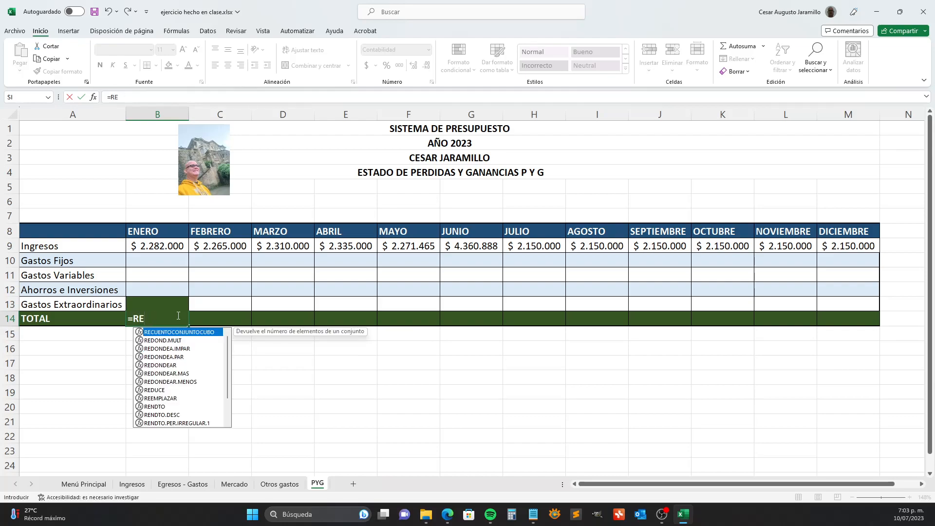
pyautogui.press('BackSpace')
pyautogui.press('BackSpace')
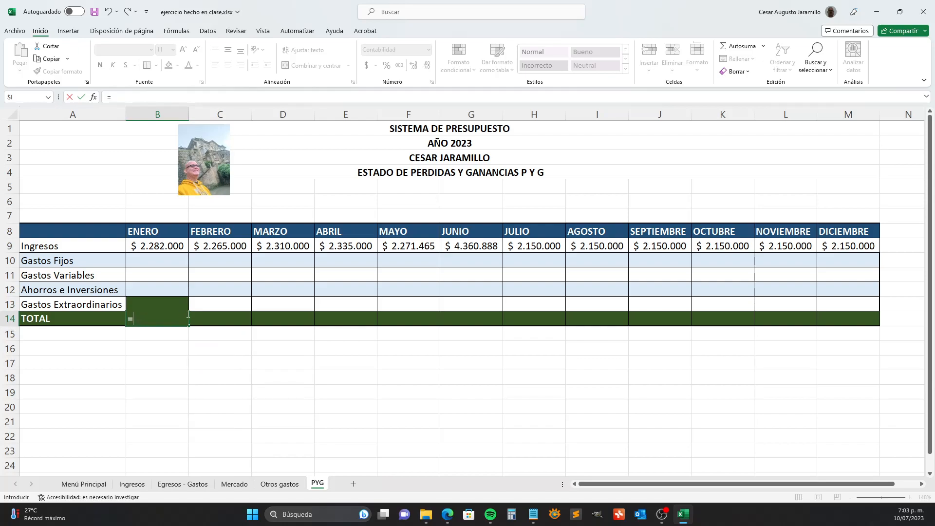
pyautogui.click(169, 247)
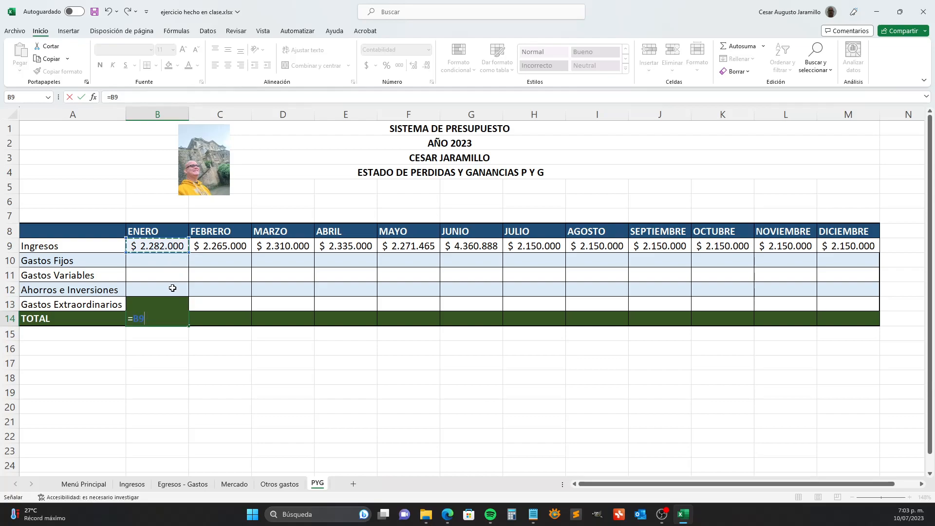
pyautogui.write('-')
pyautogui.click(171, 259)
pyautogui.write('-')
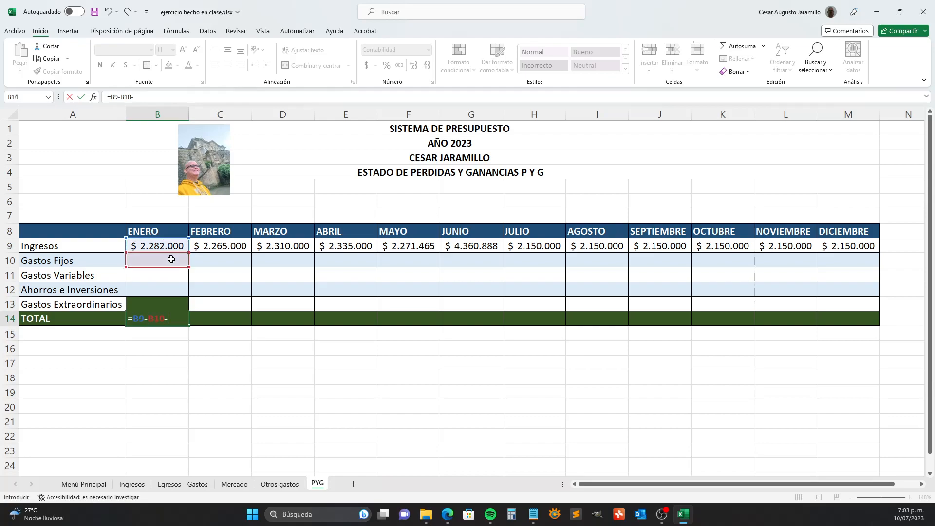
pyautogui.click(166, 278)
pyautogui.write('-')
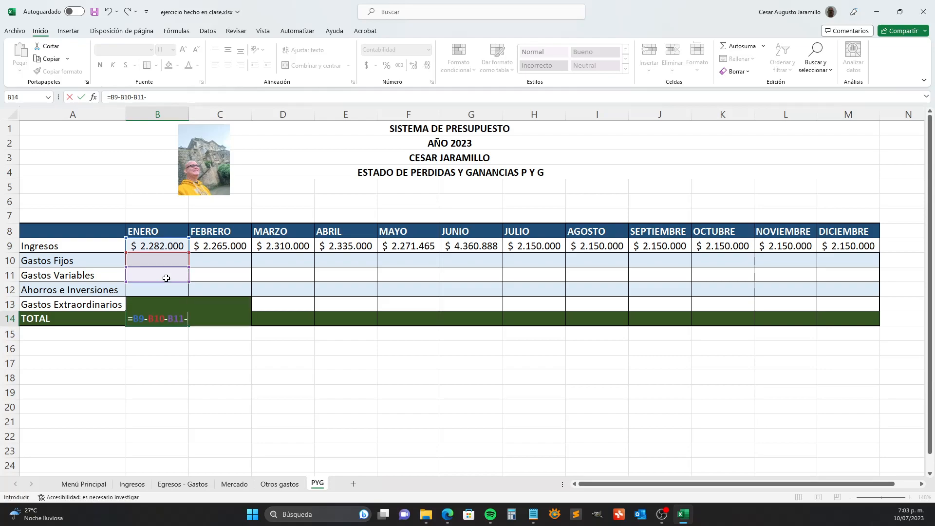
pyautogui.click(157, 292)
pyautogui.write('-')
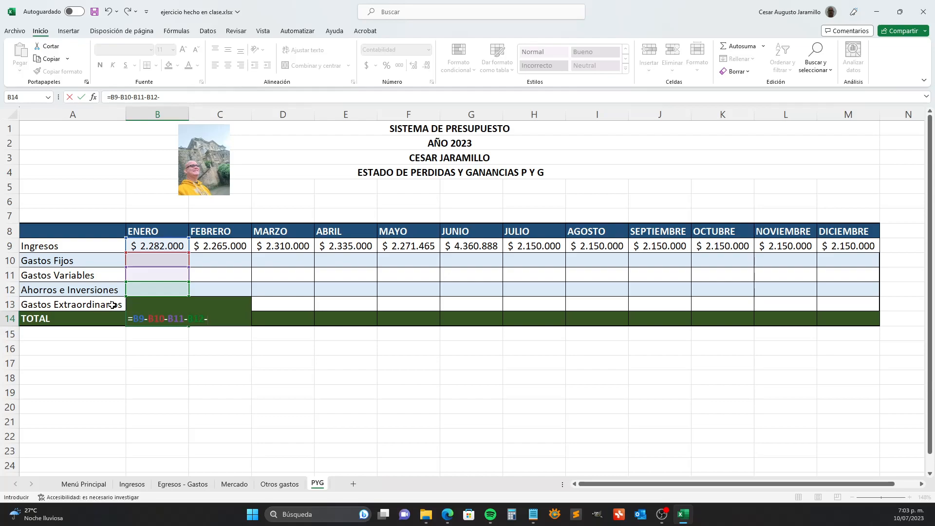
pyautogui.press('Escape')
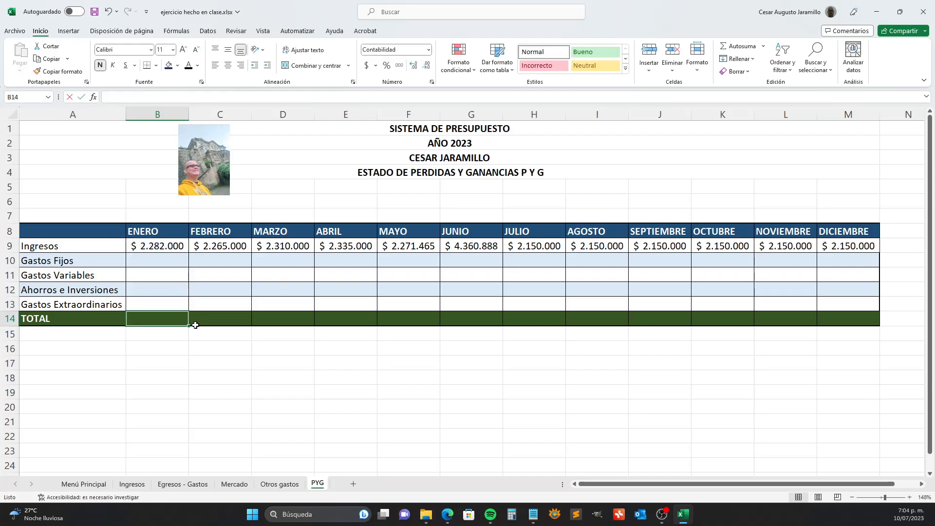
pyautogui.write('=')
pyautogui.click(173, 244)
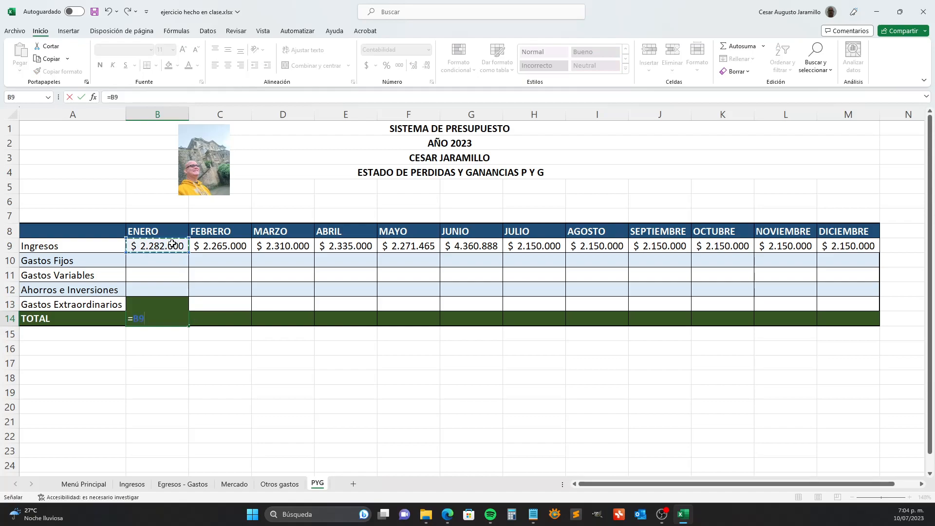
pyautogui.write('-')
pyautogui.click(168, 261)
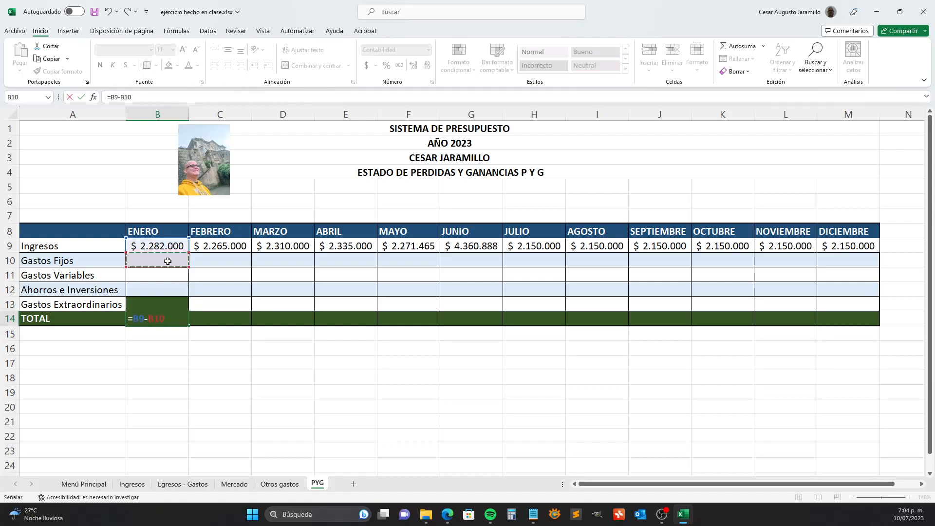
pyautogui.write('-')
pyautogui.click(169, 273)
pyautogui.write('-')
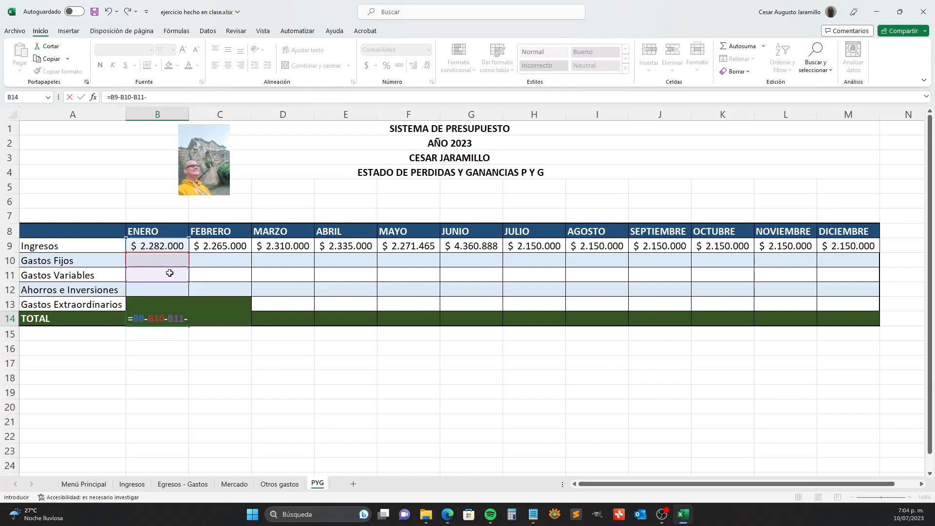
pyautogui.click(170, 293)
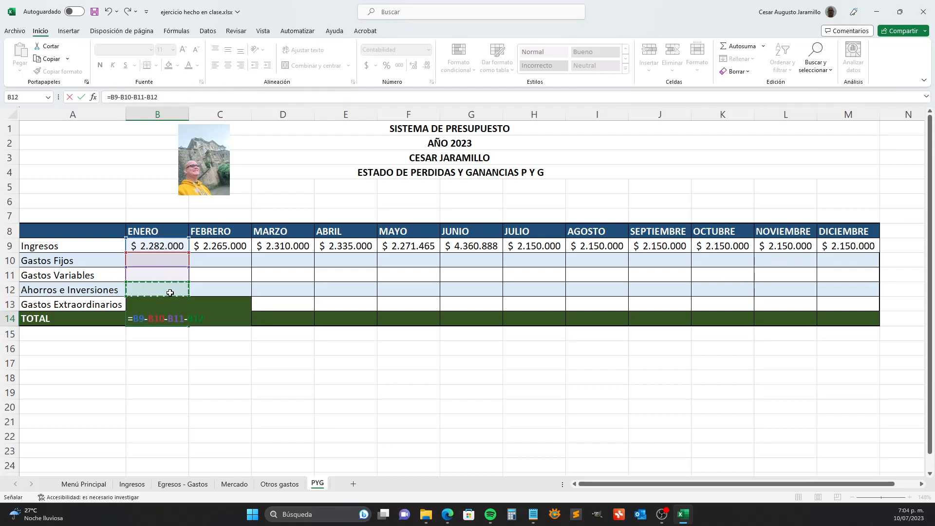
pyautogui.press('BackSpace')
pyautogui.press('BackSpace')
pyautogui.press('BackSpace')
pyautogui.press('BackSpace')
pyautogui.press('BackSpace')
pyautogui.press('BackSpace')
pyautogui.press('BackSpace')
pyautogui.press('BackSpace')
pyautogui.press('BackSpace')
pyautogui.press('BackSpace')
pyautogui.press('BackSpace')
pyautogui.press('BackSpace')
pyautogui.press('BackSpace')
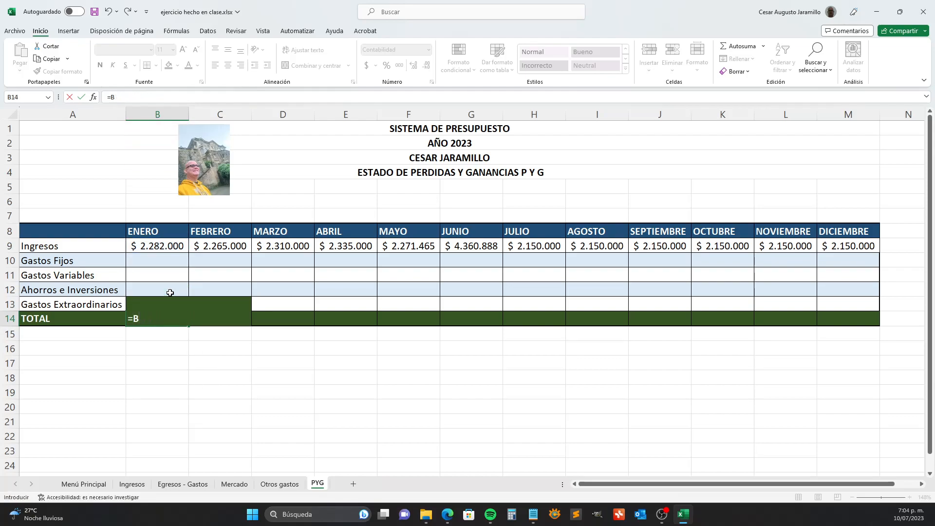
pyautogui.press('BackSpace')
pyautogui.write('DIF')
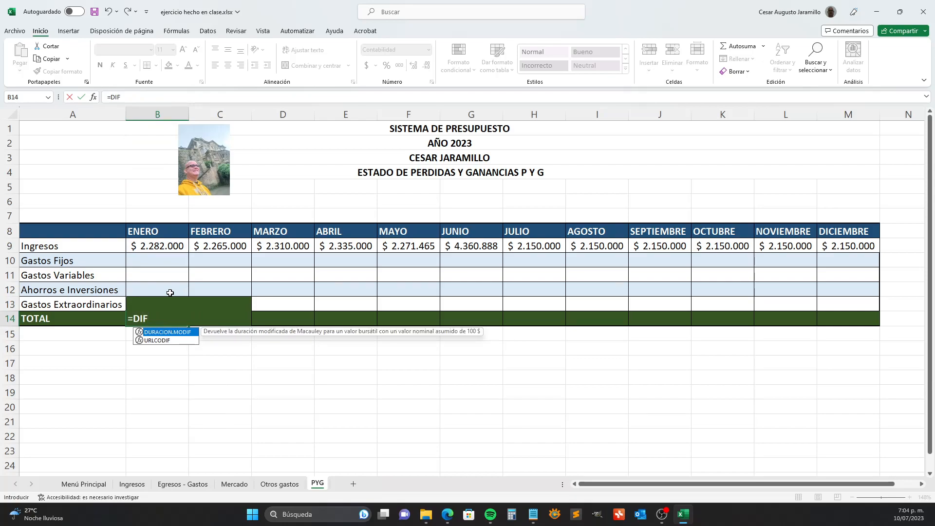
pyautogui.press('BackSpace')
pyautogui.press('BackSpace')
pyautogui.press('BackSpace')
pyautogui.write('REST')
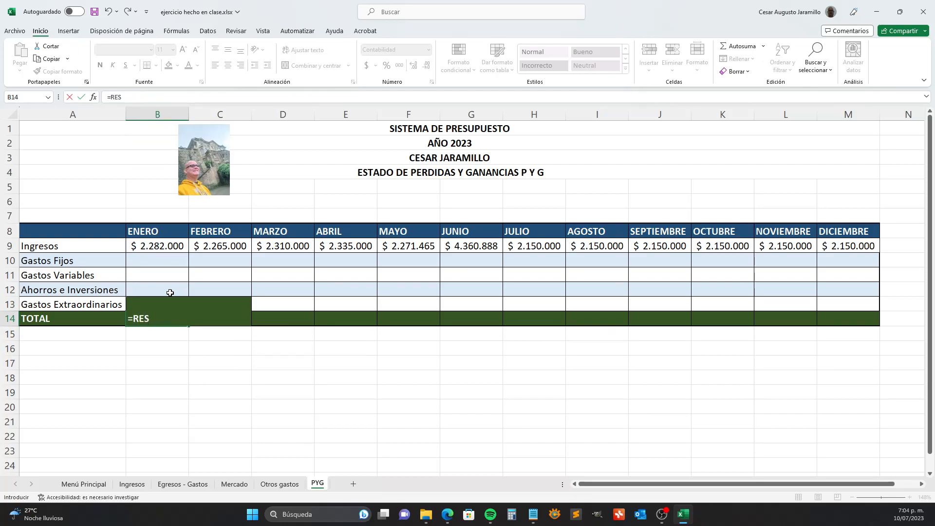
pyautogui.press('BackSpace')
pyautogui.press('BackSpace')
pyautogui.press('BackSpace')
pyautogui.press('BackSpace')
pyautogui.click(152, 405)
pyautogui.press('Escape')
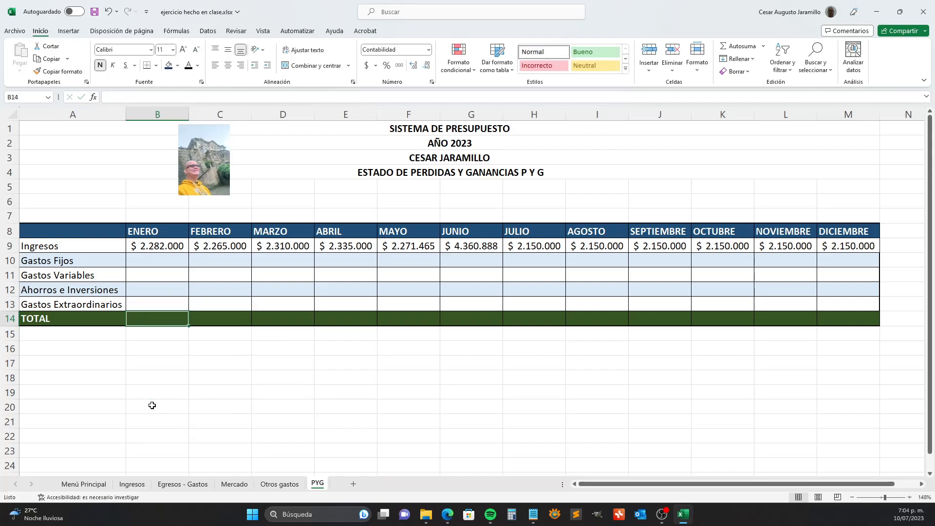
pyautogui.write('=')
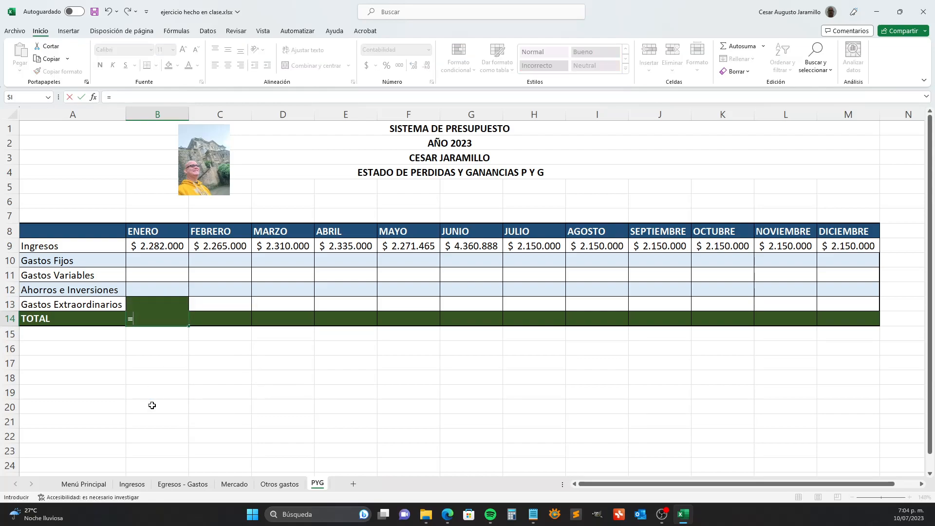
pyautogui.click(162, 245)
pyautogui.write('-')
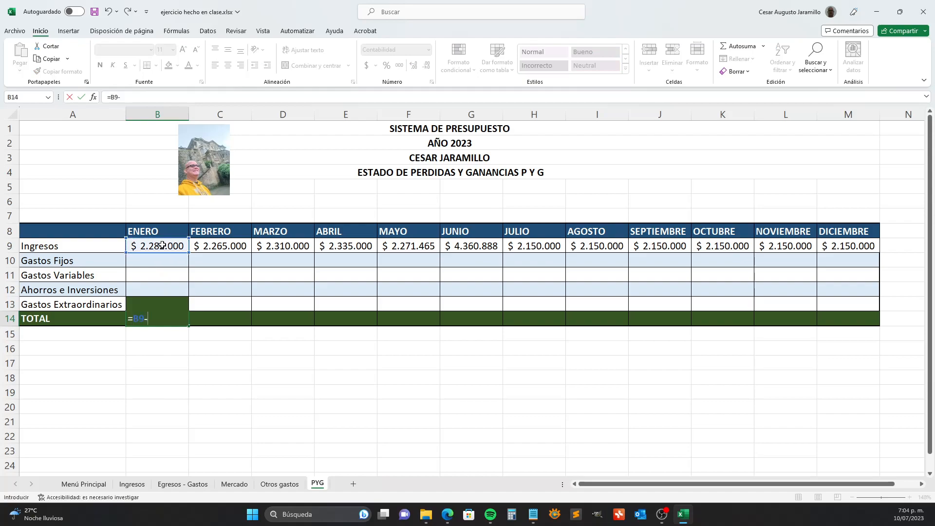
pyautogui.click(166, 259)
pyautogui.write('-')
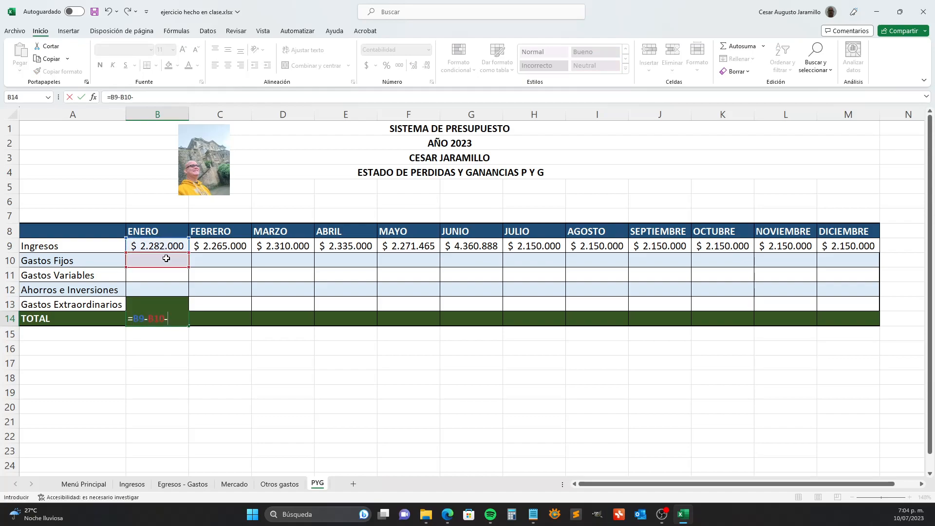
pyautogui.click(166, 271)
pyautogui.write('-')
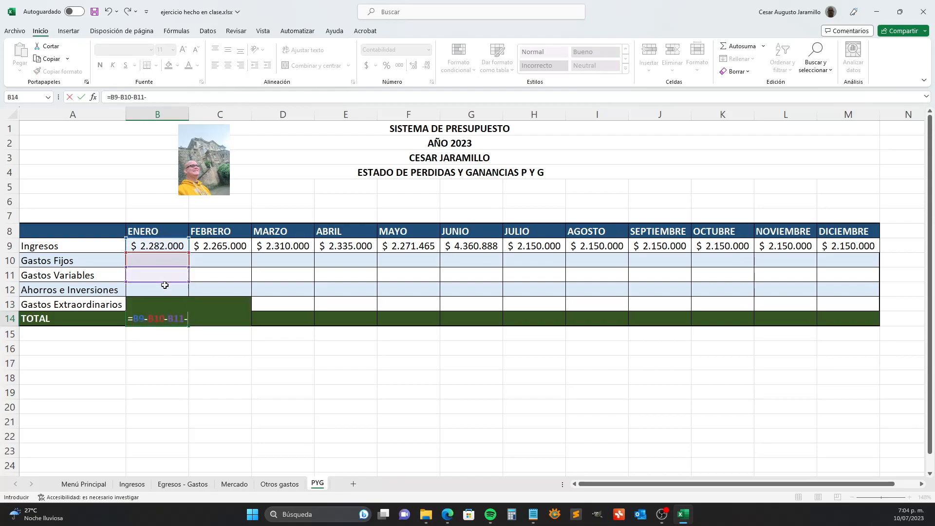
pyautogui.click(166, 287)
pyautogui.write('-')
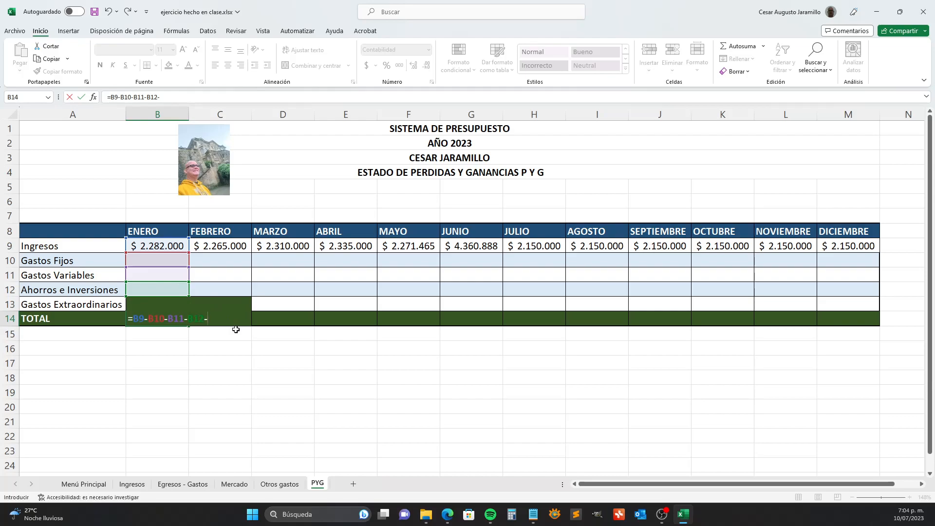
pyautogui.press('Escape')
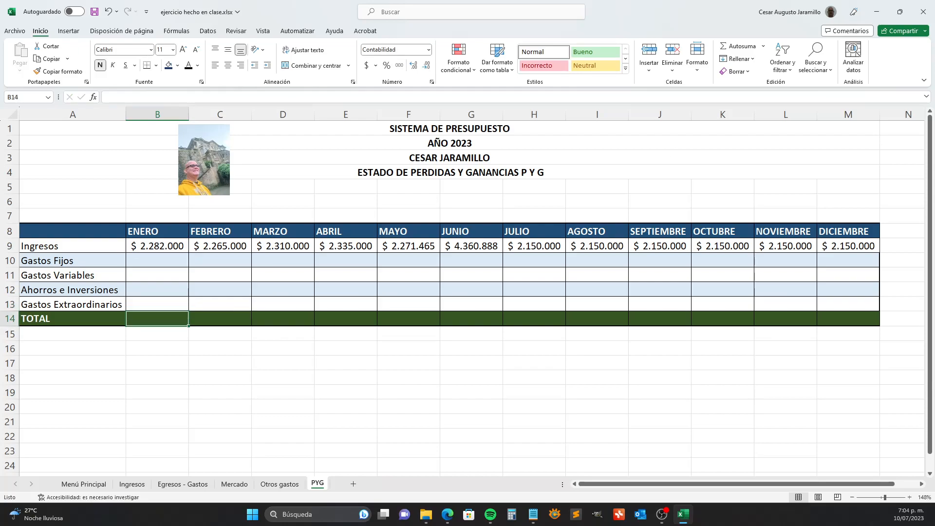
pyautogui.hotkey('alt', 'Tab')
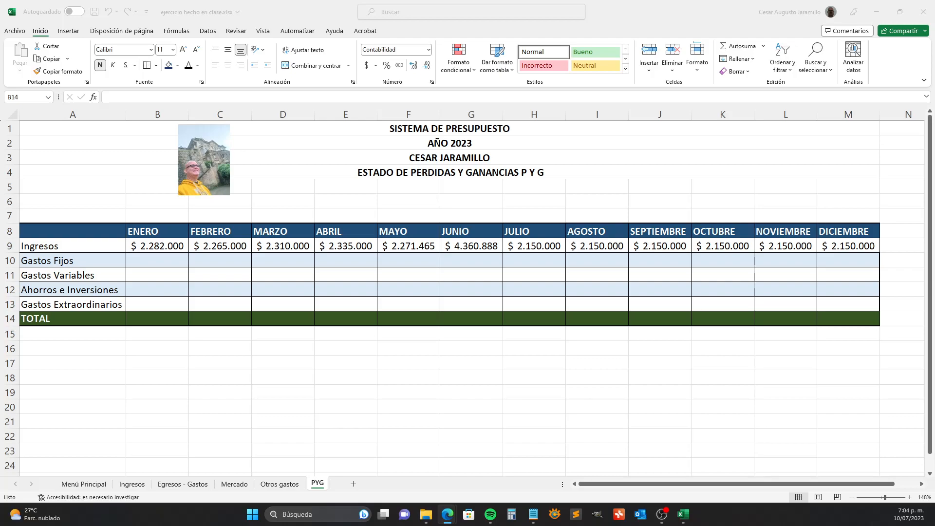
pyautogui.click(153, 315)
pyautogui.click(170, 246)
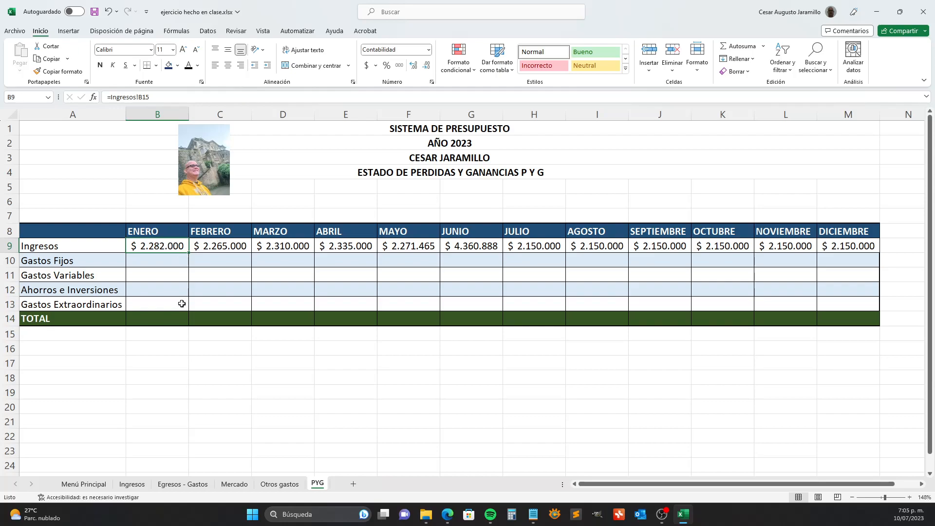
# Enter the formula =B9-(SUMA(B10:B13)) in the January TOTAL cell B14 to subtract the expense rows from income
pyautogui.click(148, 319)
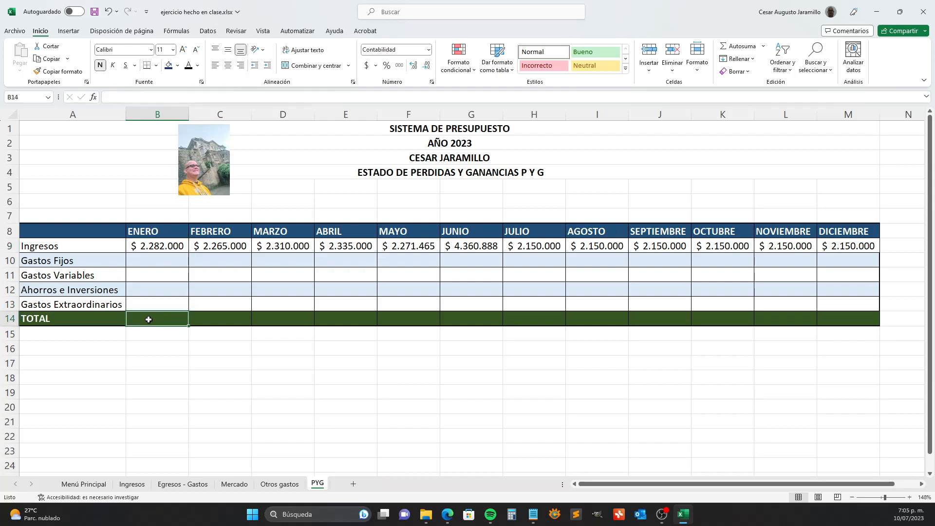
pyautogui.write('=')
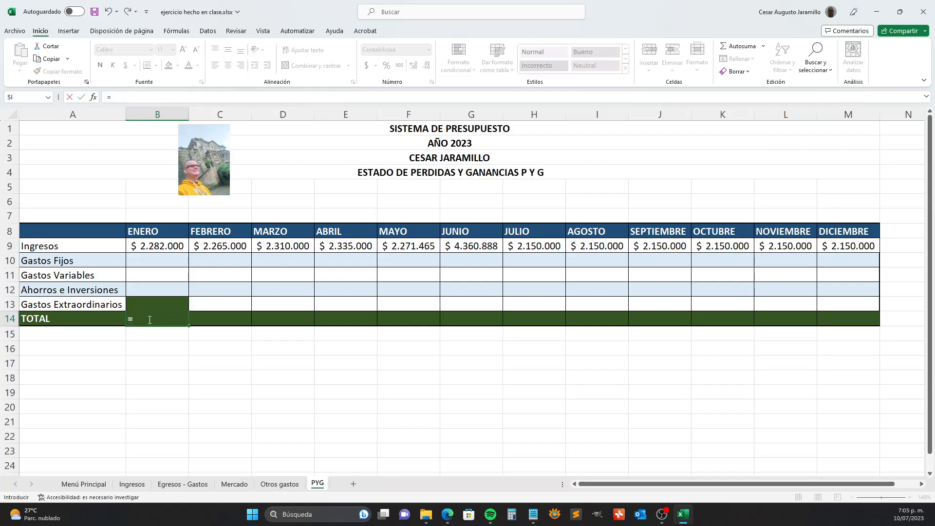
pyautogui.click(167, 246)
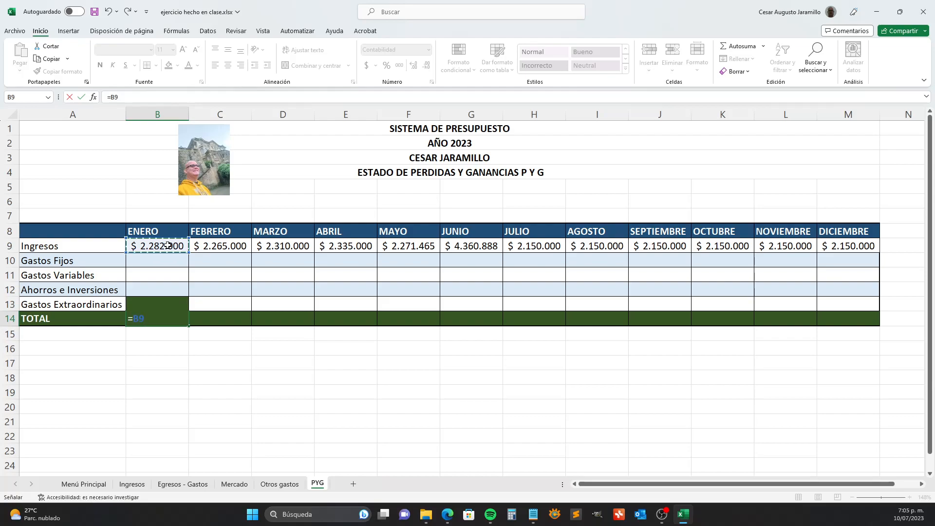
pyautogui.write('-(suma')
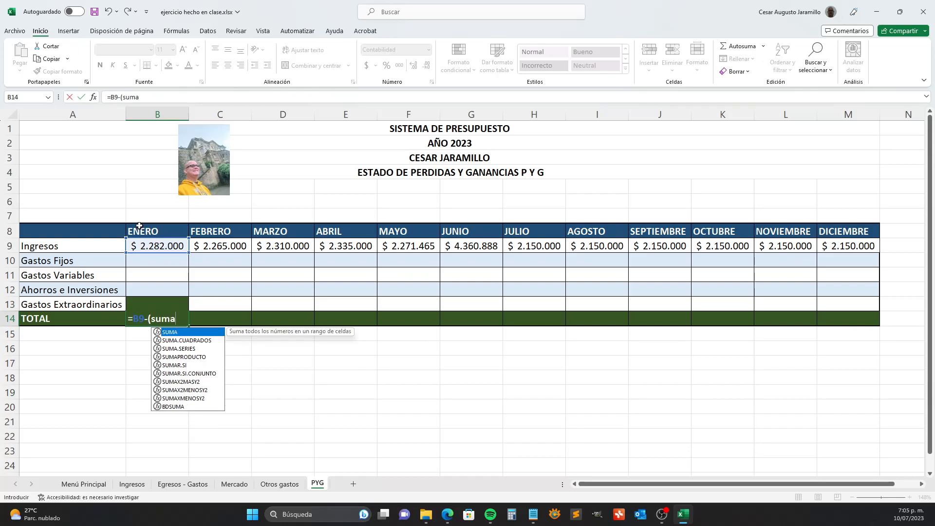
pyautogui.write('(')
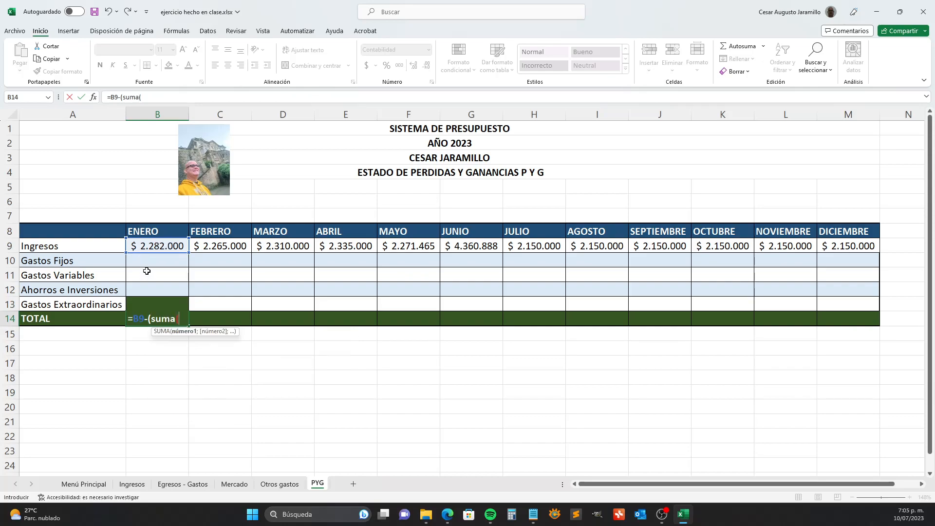
pyautogui.moveTo(146, 261); pyautogui.dragTo(142, 302)
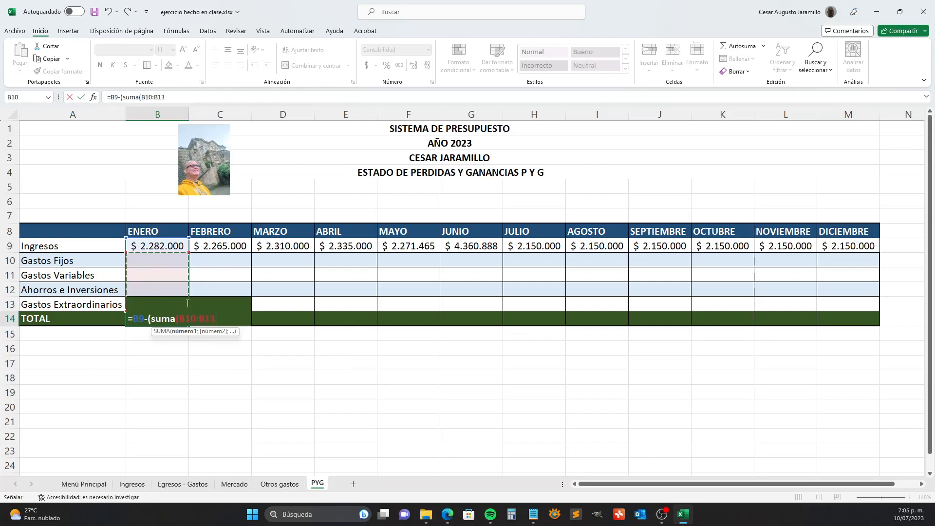
pyautogui.write('))')
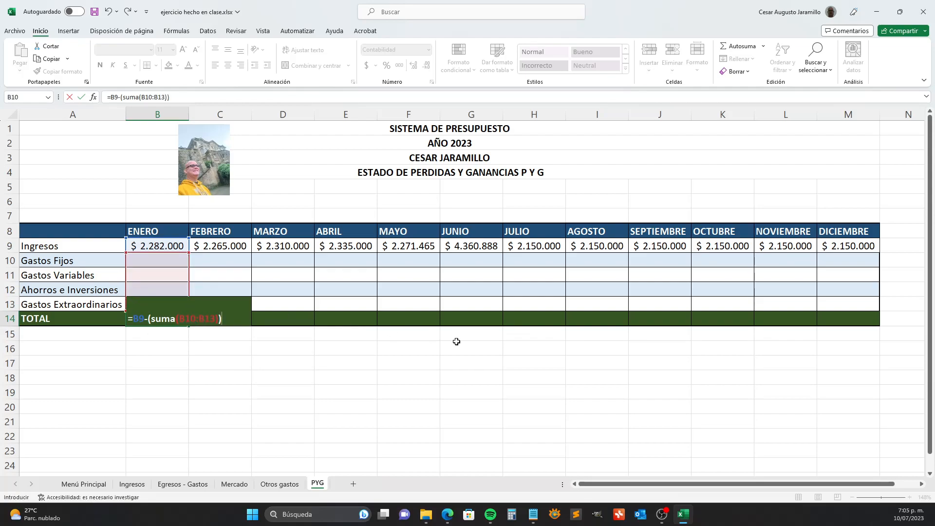
pyautogui.press('Return')
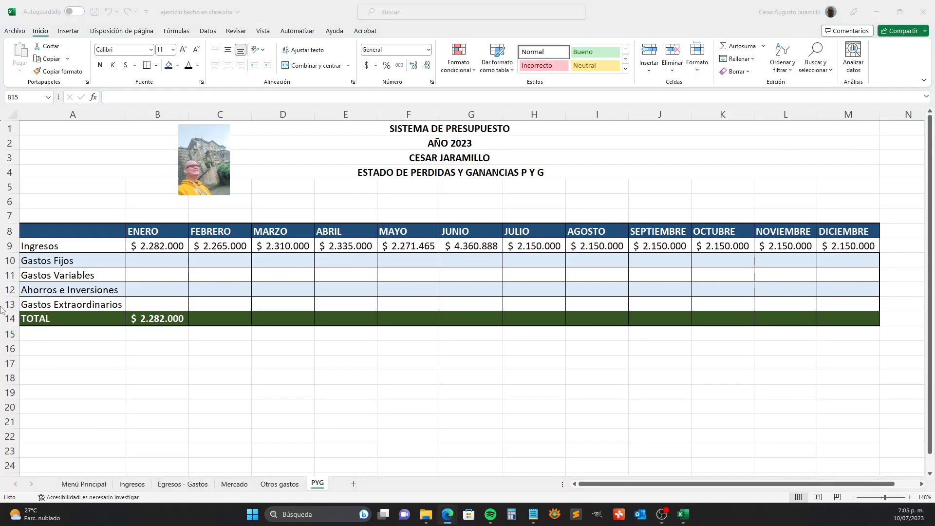
# Review the January TOTAL formula in B14 with its referenced income and expense cells, and check the expense list on Egresos - Gastos
pyautogui.click(163, 246)
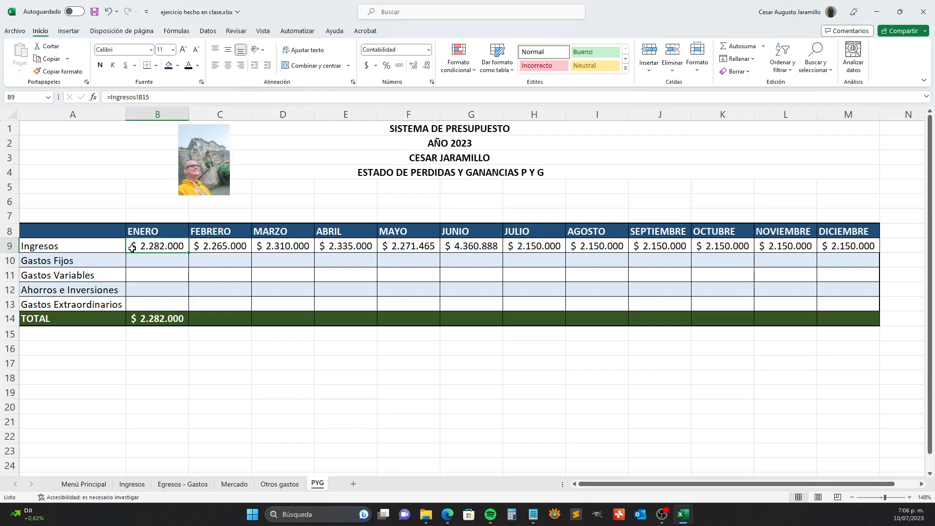
pyautogui.click(166, 258)
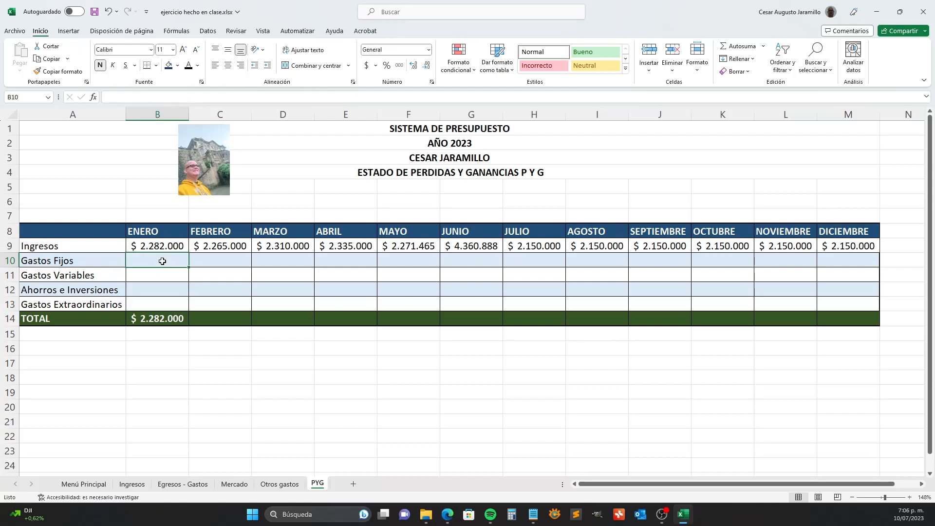
pyautogui.moveTo(162, 259); pyautogui.dragTo(162, 302)
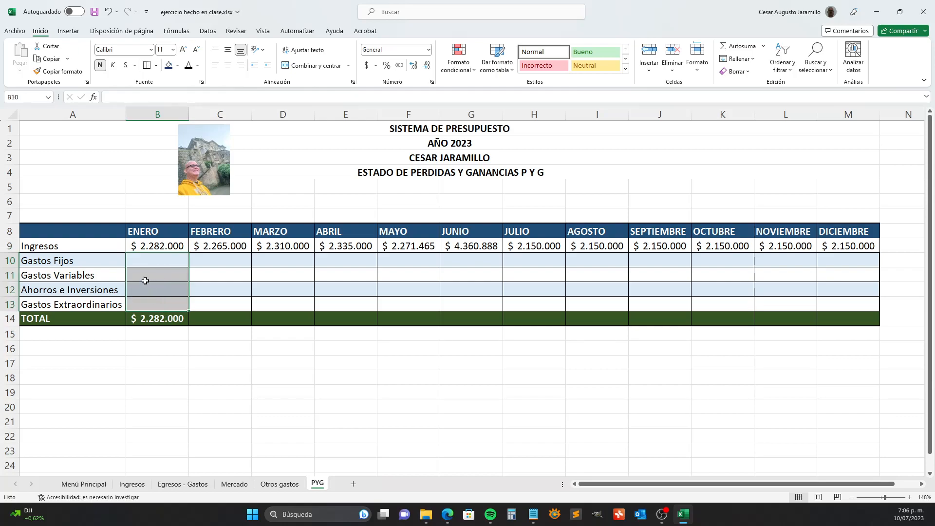
pyautogui.doubleClick(154, 319)
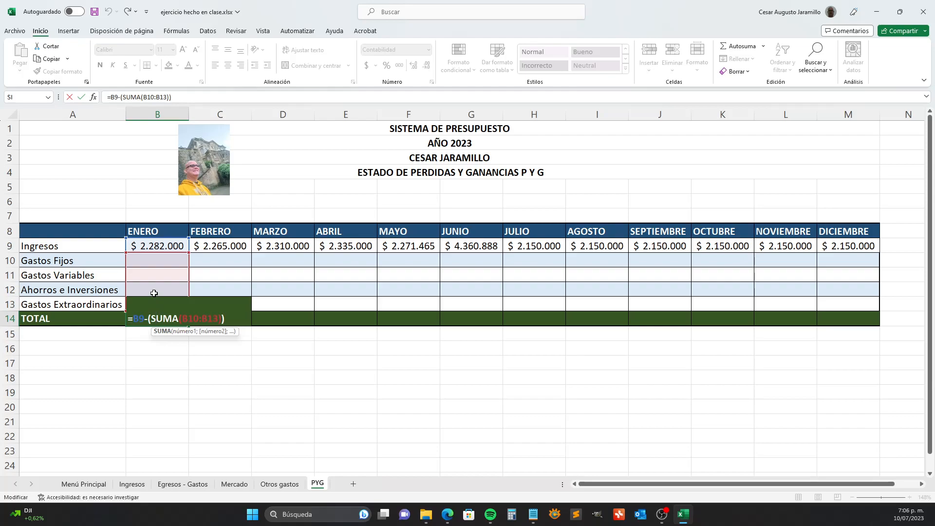
pyautogui.press('Return')
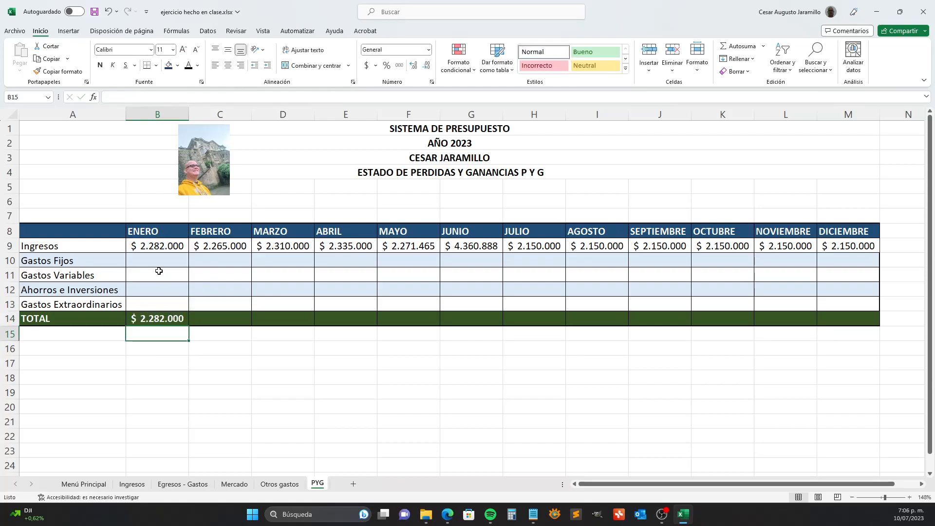
pyautogui.click(131, 260)
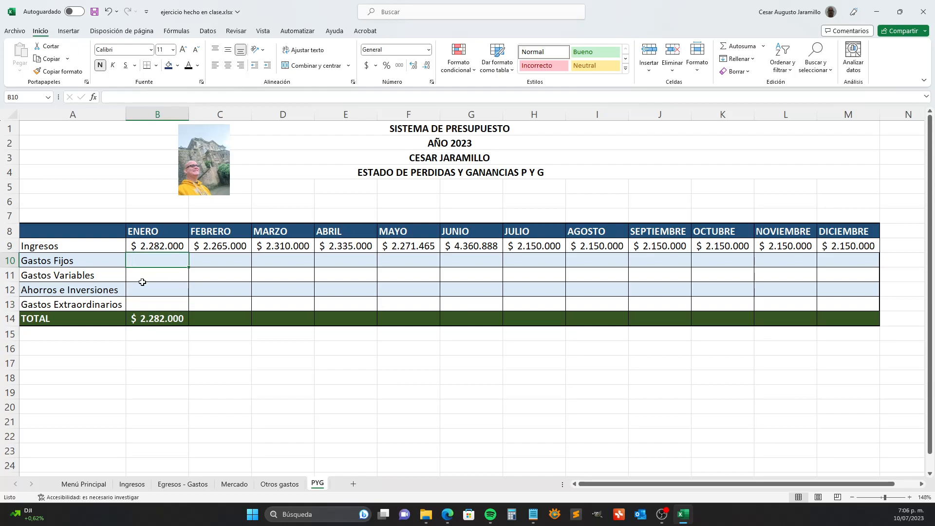
pyautogui.click(178, 484)
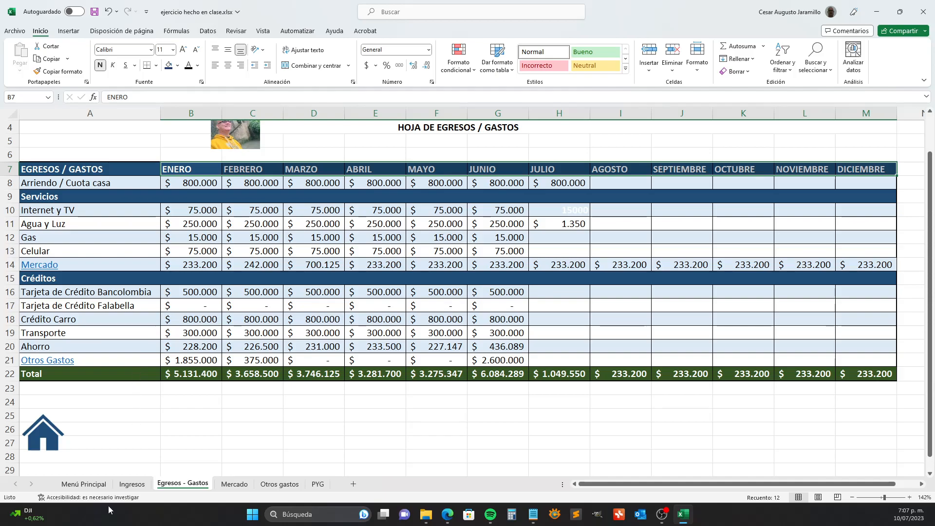
pyautogui.click(319, 484)
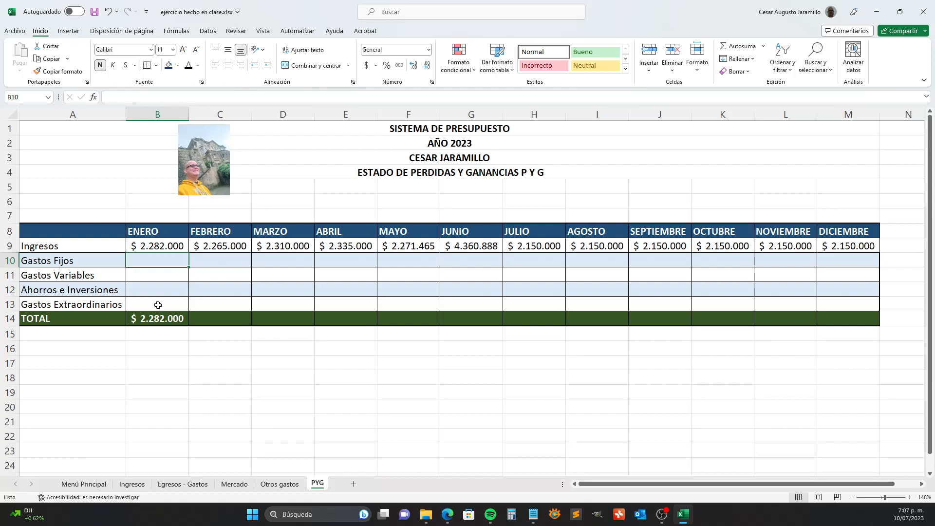
# Change the font color of the Gastos Fijos cells B10:M10 to black
pyautogui.write('=')
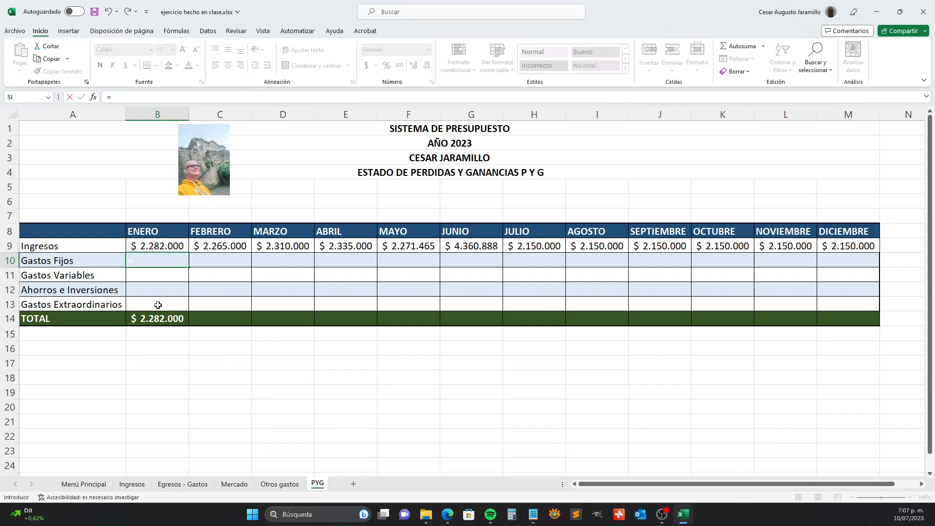
pyautogui.press('Escape')
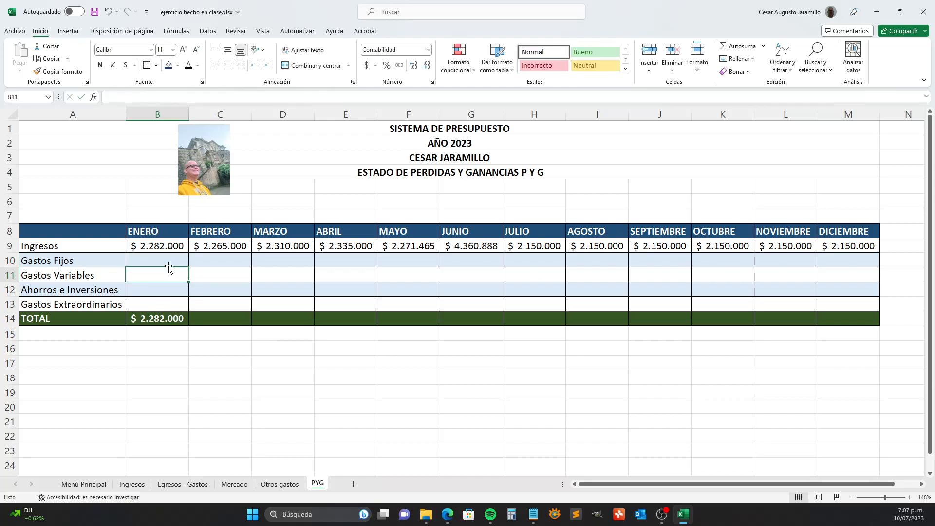
pyautogui.moveTo(167, 263); pyautogui.dragTo(877, 253)
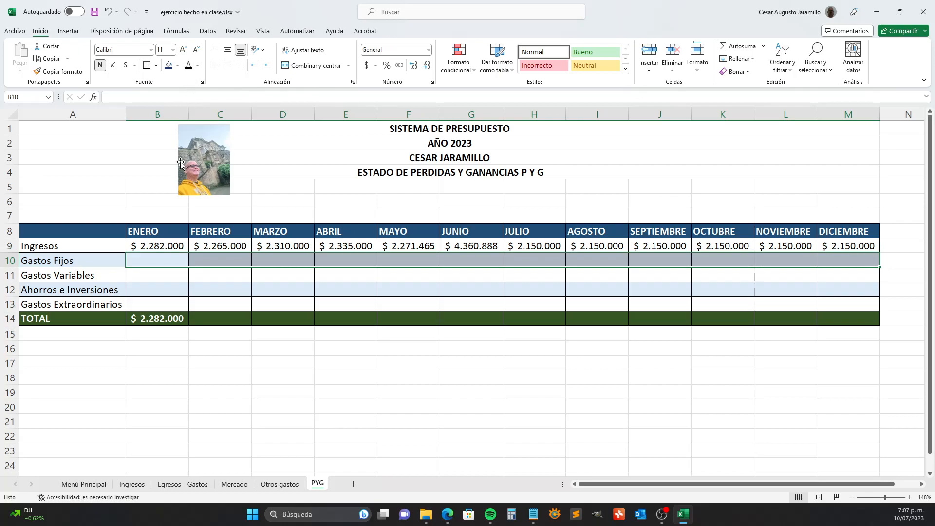
pyautogui.click(161, 268)
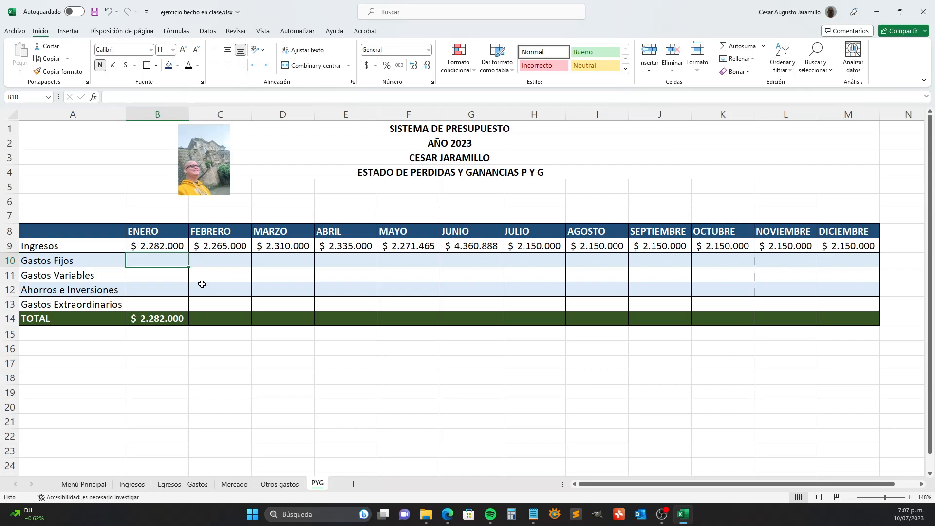
pyautogui.write('=')
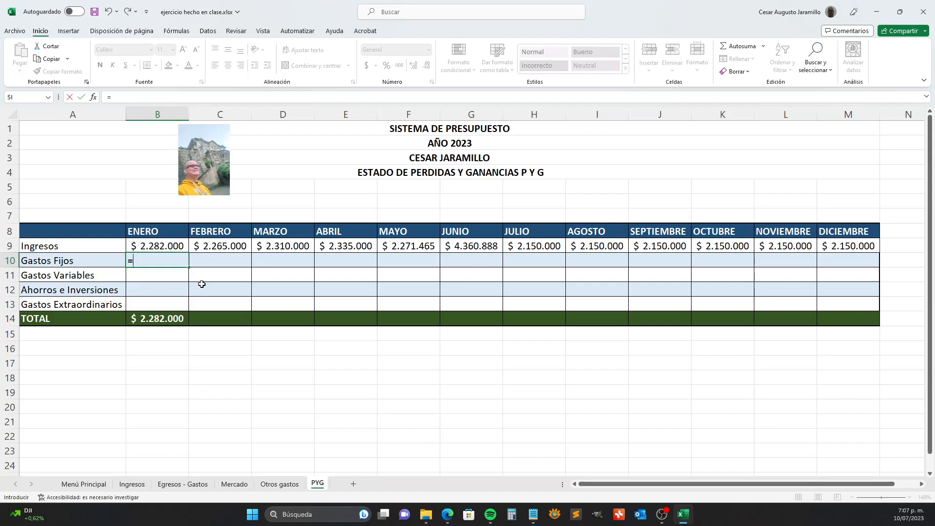
pyautogui.click(176, 484)
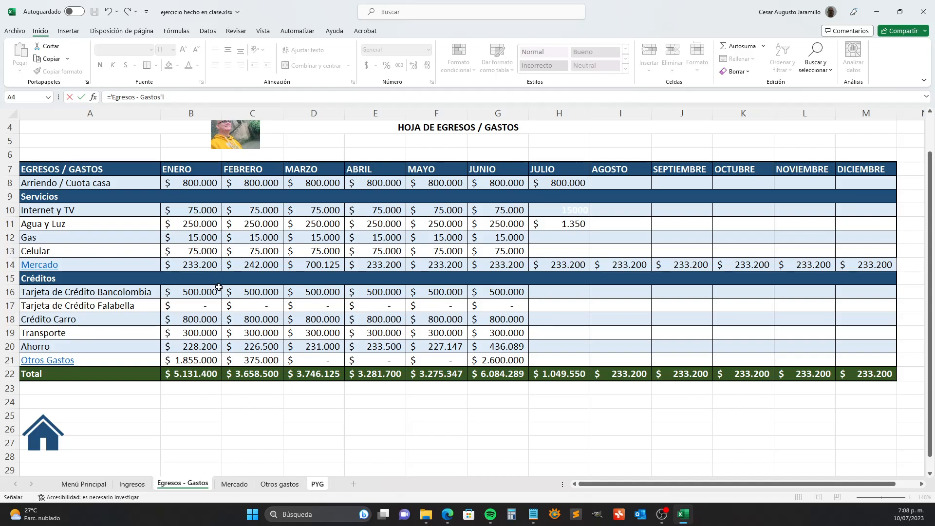
pyautogui.click(314, 484)
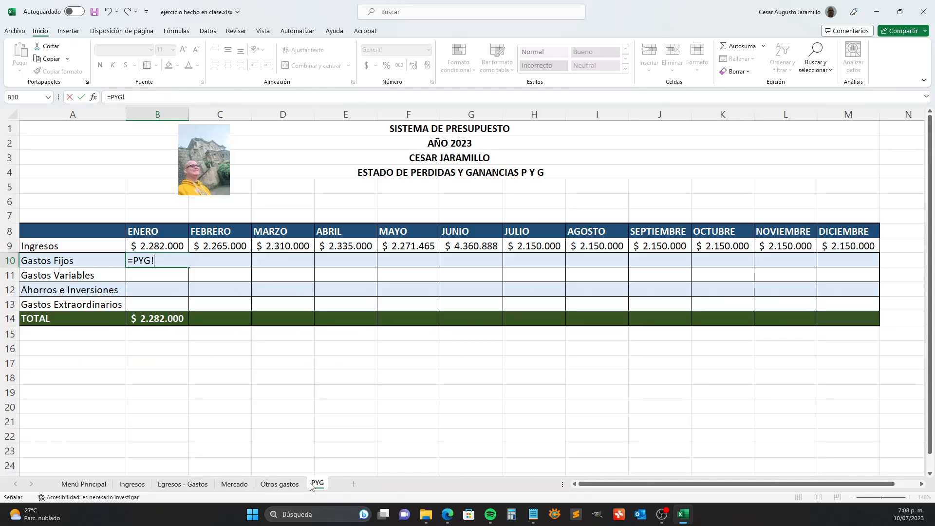
pyautogui.press('Escape')
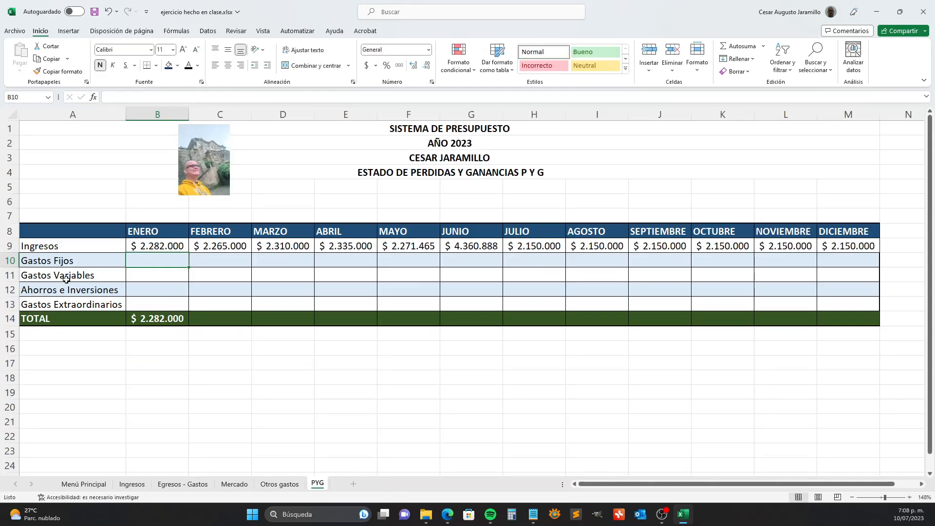
# Compare the PYG expense categories in rows 11 to 13 with the Egresos - Gastos items from Arriendo / Cuota casa to Otros Gastos
pyautogui.moveTo(10, 276); pyautogui.dragTo(9, 294)
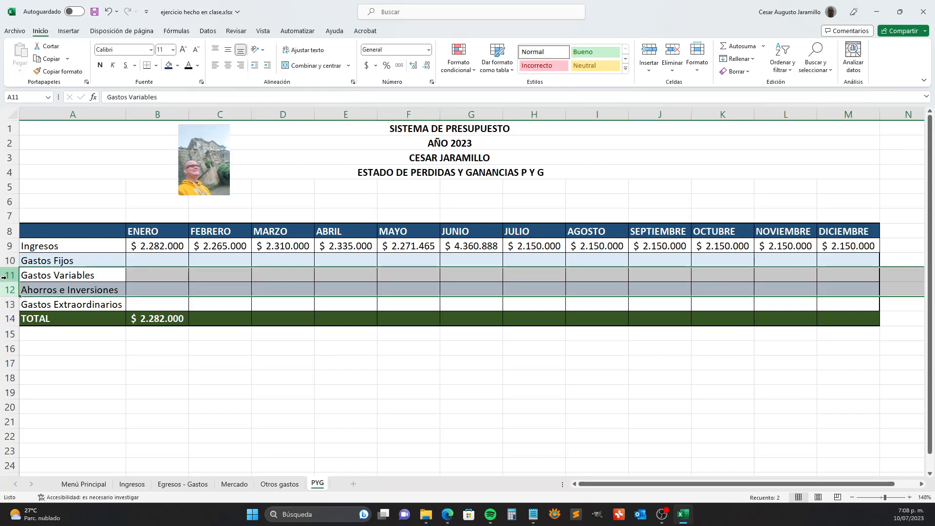
pyautogui.moveTo(8, 278); pyautogui.dragTo(10, 304)
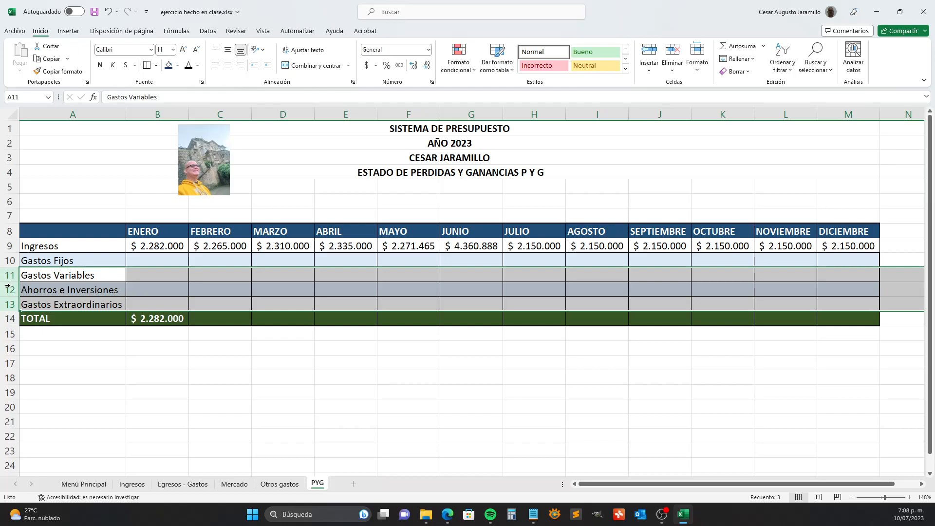
pyautogui.click(195, 485)
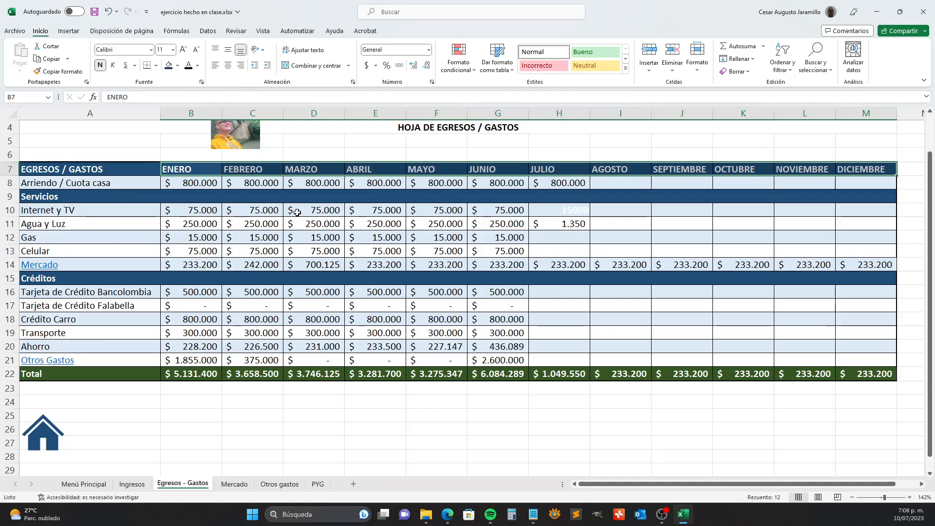
pyautogui.click(29, 185)
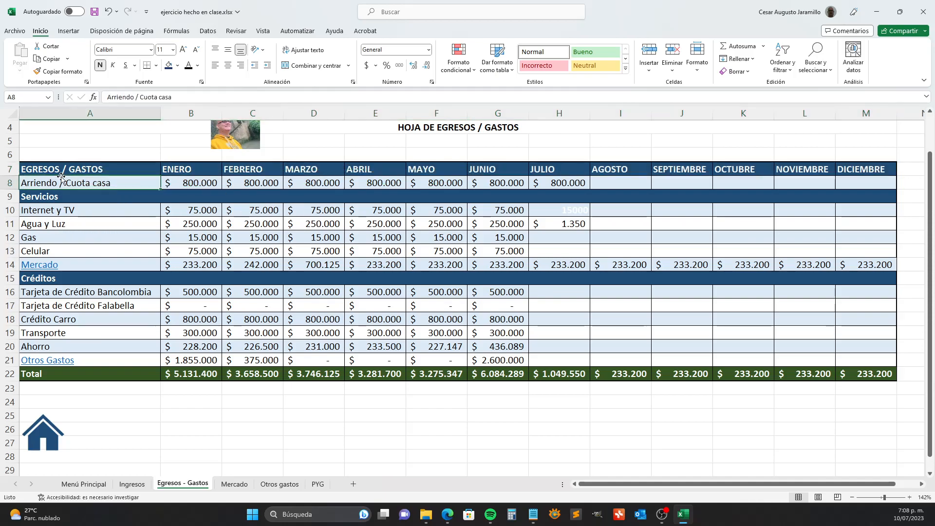
pyautogui.press('Down')
pyautogui.press('Down')
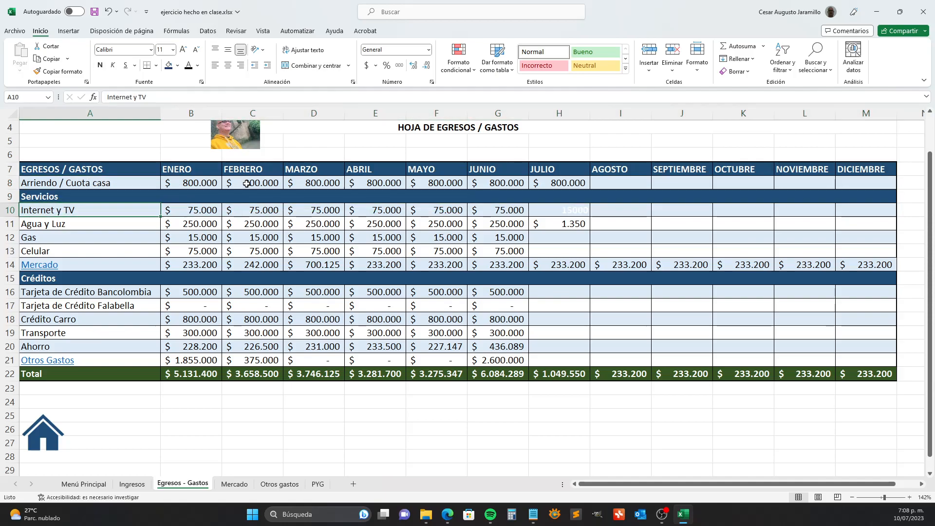
pyautogui.press('Down')
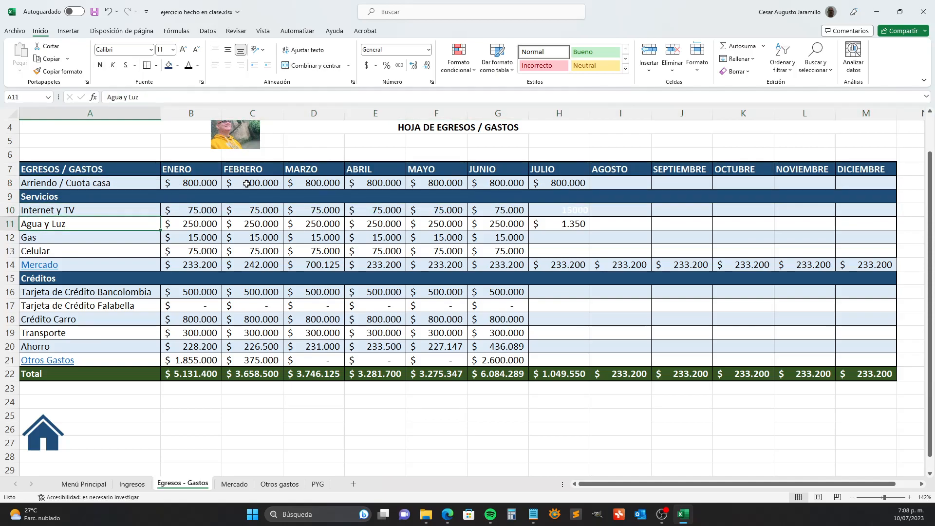
pyautogui.press('Down')
pyautogui.press('Up')
pyautogui.press('Down')
pyautogui.press('Down')
pyautogui.press('Down')
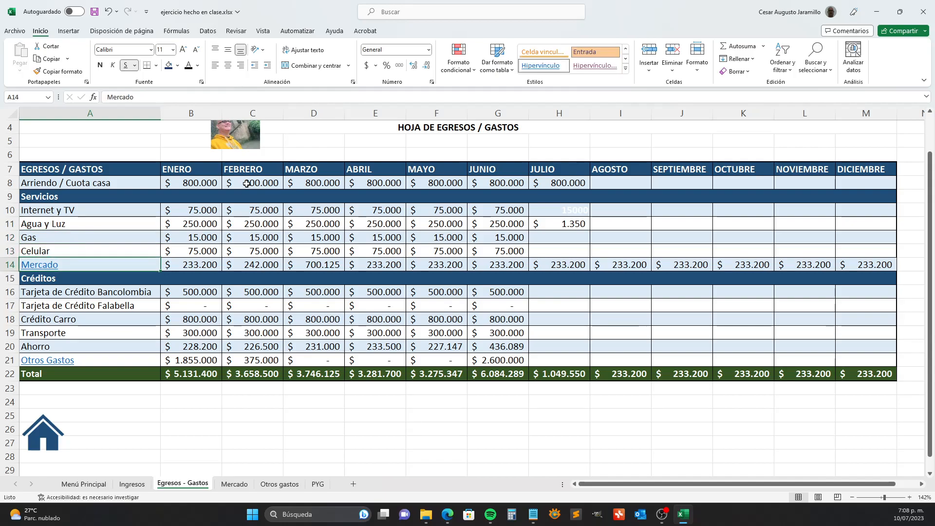
pyautogui.press('Down')
pyautogui.press('Down')
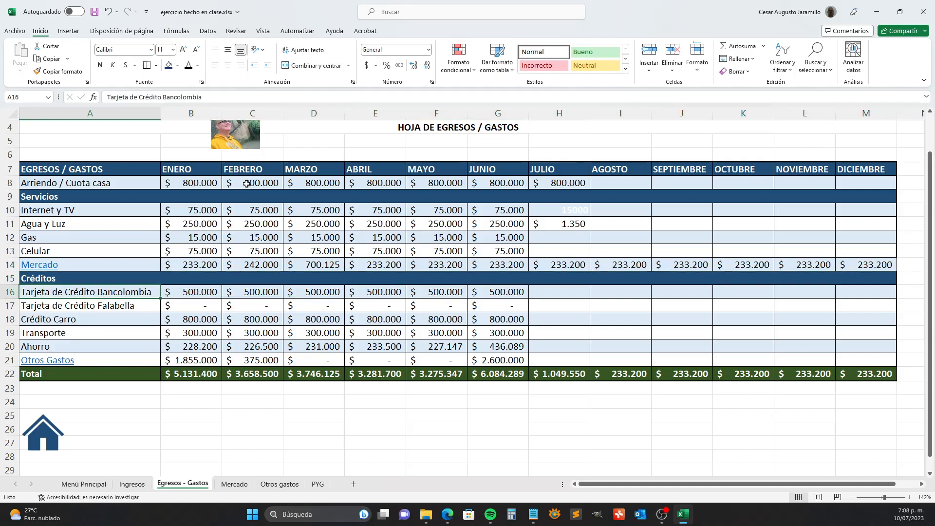
pyautogui.press('Down')
pyautogui.press('Down')
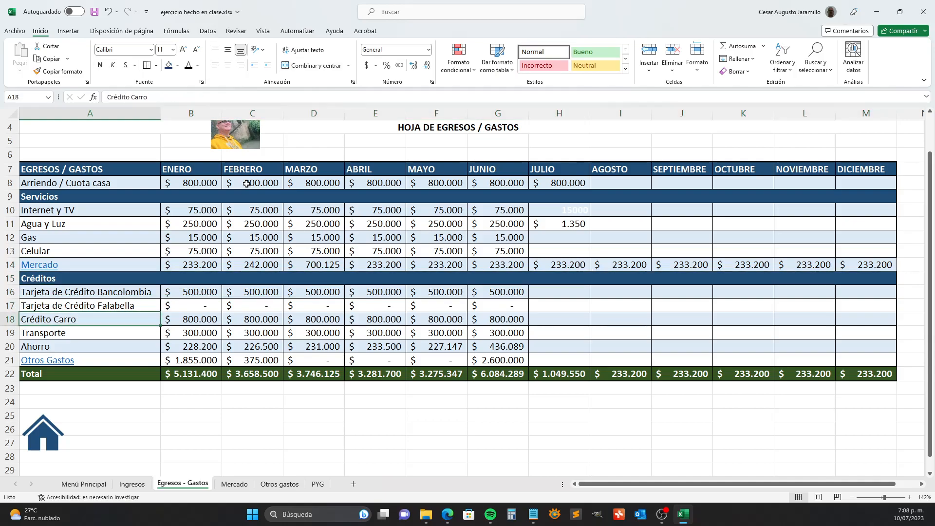
pyautogui.press('Down')
pyautogui.press('Down')
pyautogui.press('Down')
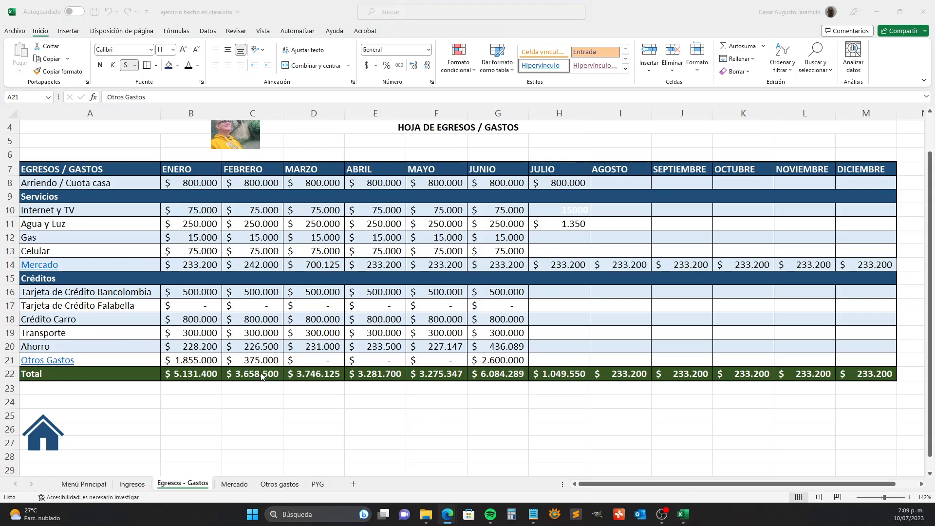
pyautogui.click(319, 484)
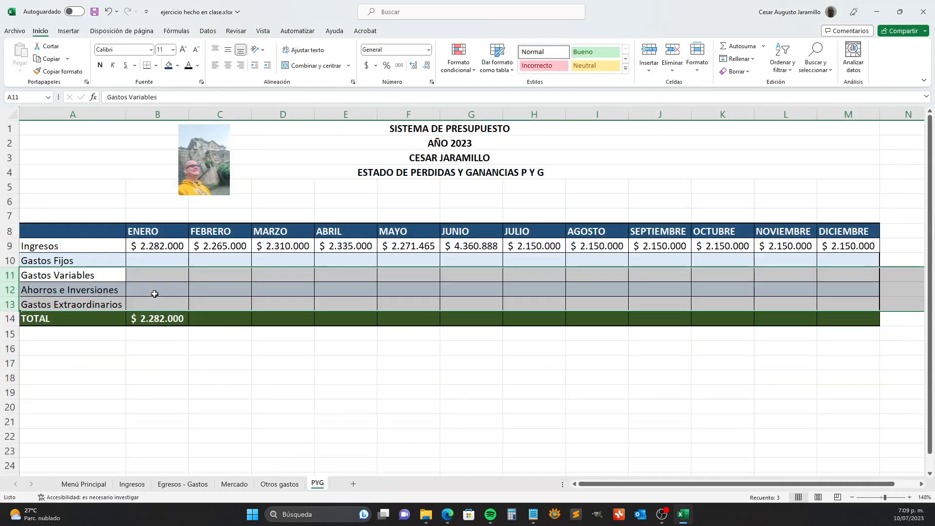
pyautogui.moveTo(9, 261); pyautogui.dragTo(10, 304)
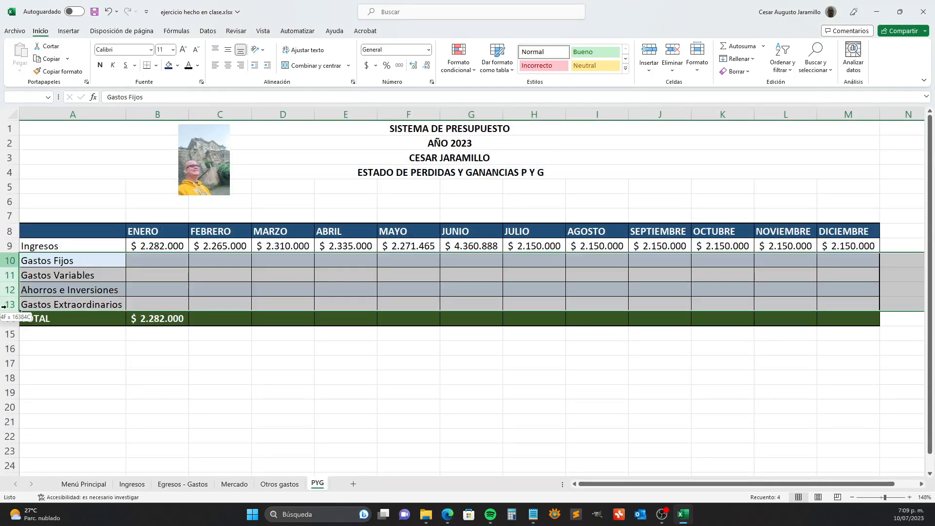
pyautogui.rightClick(3, 289)
pyautogui.click(29, 402)
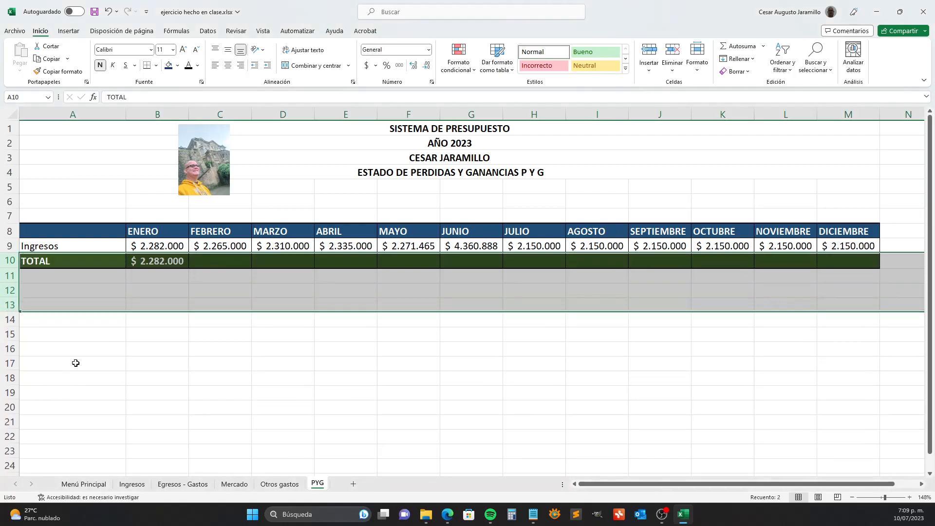
pyautogui.hotkey('ctrl', 'z')
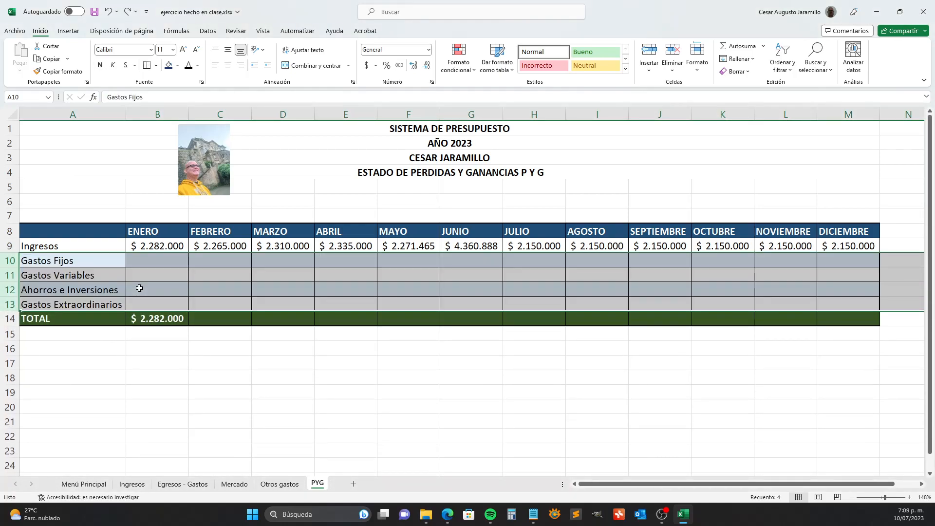
pyautogui.press('Down')
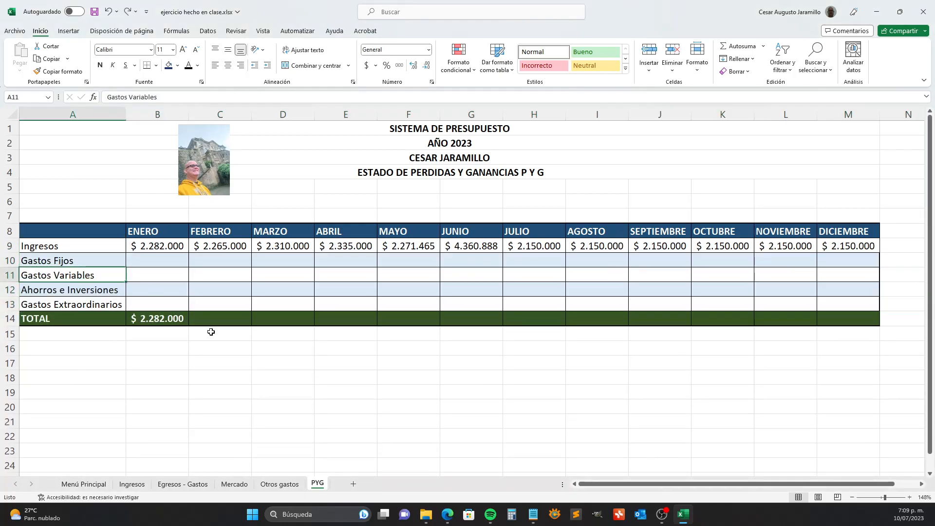
# Delete the Gastos Variables, Ahorros e Inversiones and Gastos Extraordinarios rows (11 to 13), and relabel A10 as Gastos
pyautogui.moveTo(7, 275); pyautogui.dragTo(7, 305)
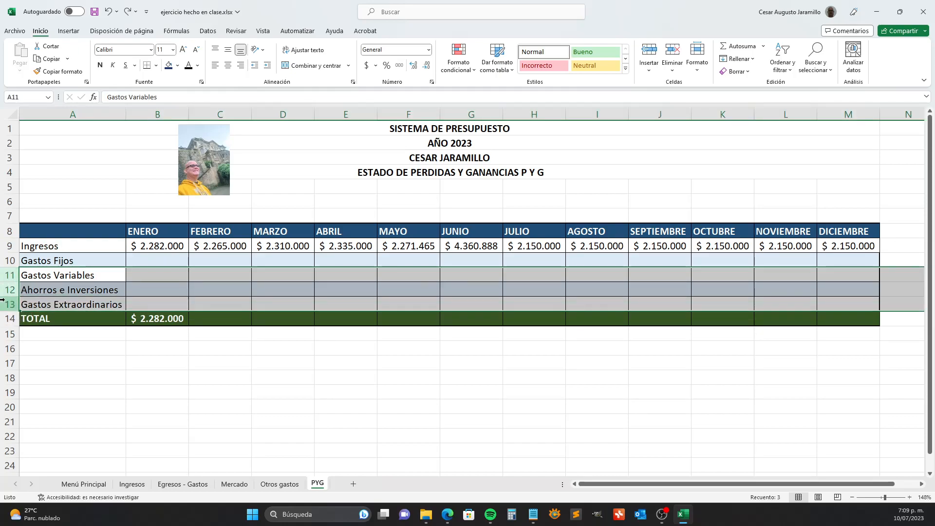
pyautogui.rightClick(8, 304)
pyautogui.click(34, 410)
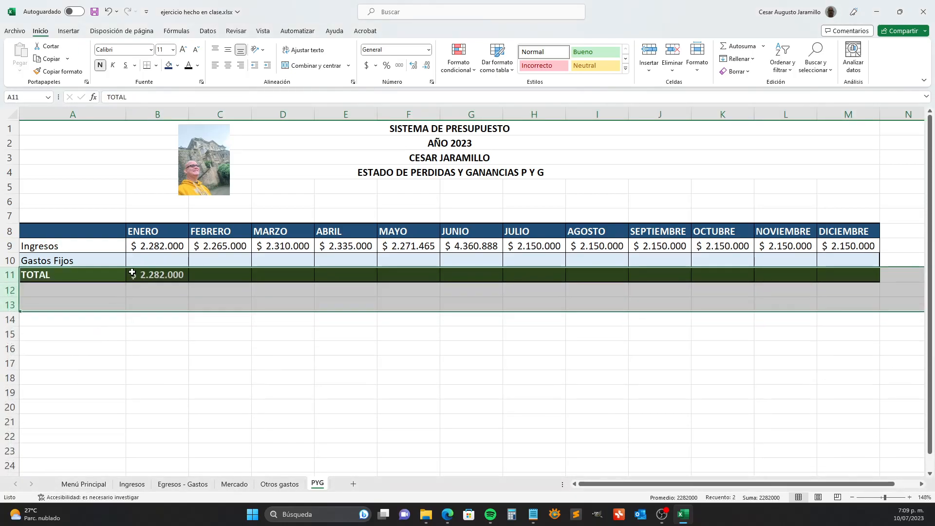
pyautogui.click(102, 264)
pyautogui.write('Gastos')
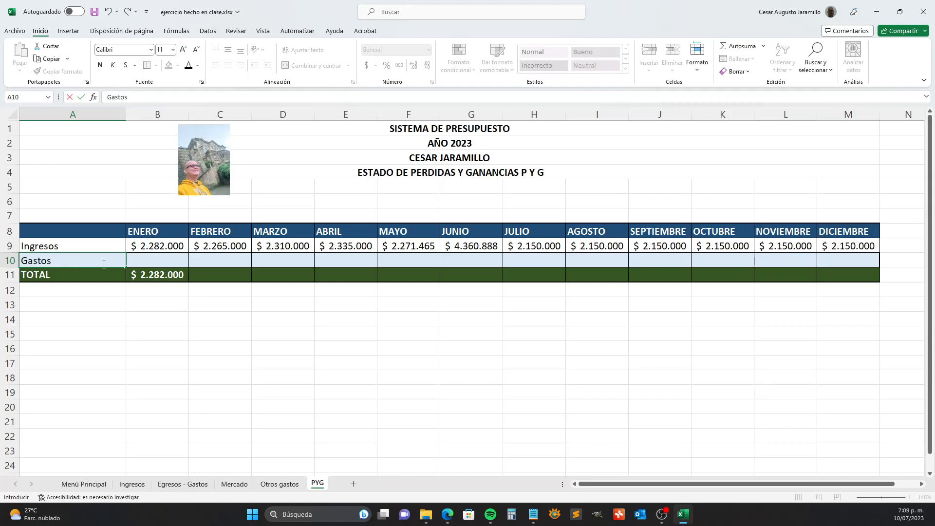
pyautogui.press('Tab')
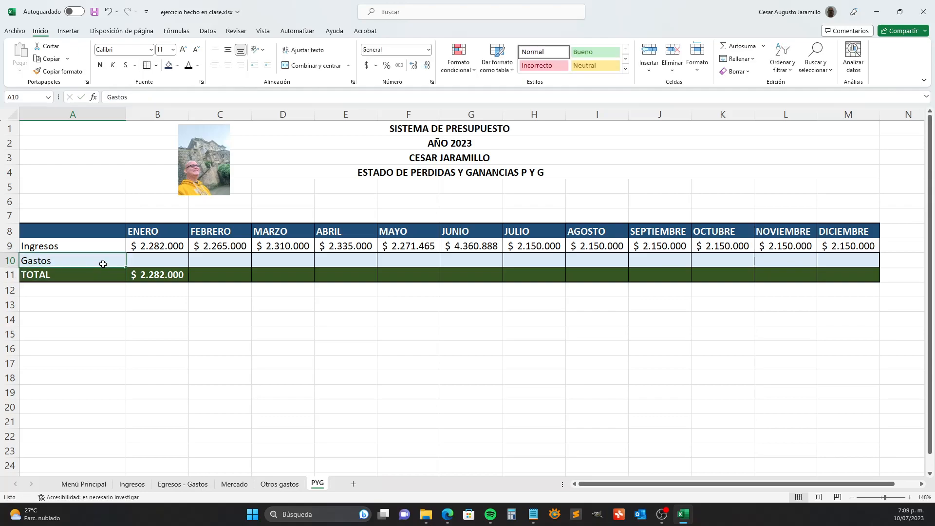
# Link January Gastos cell B10 to the total ='Egresos - Gastos'!B22 and fill the formula across through December in M10
pyautogui.write('=')
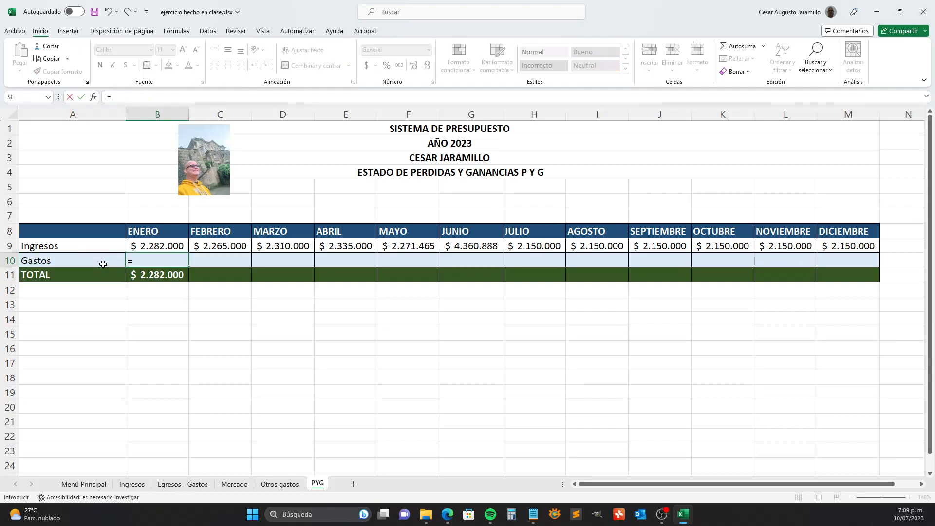
pyautogui.click(179, 484)
pyautogui.click(187, 373)
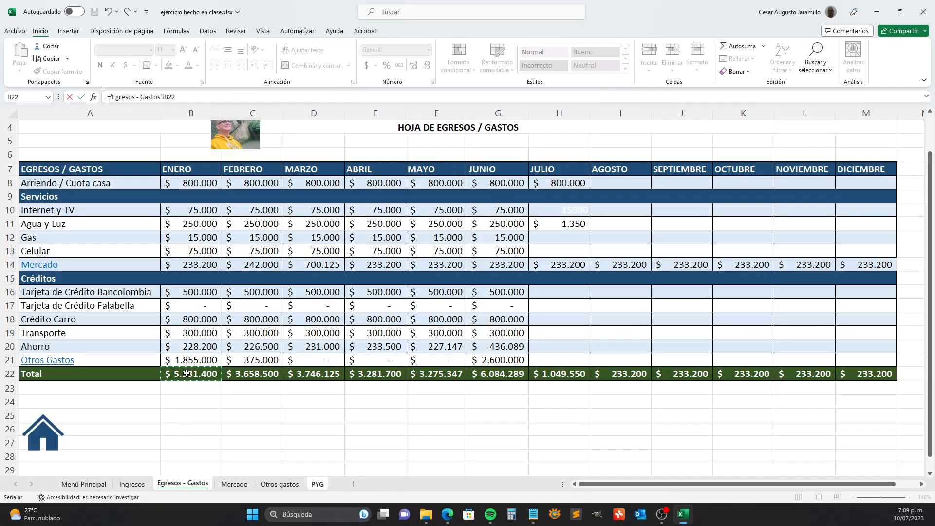
pyautogui.press('Return')
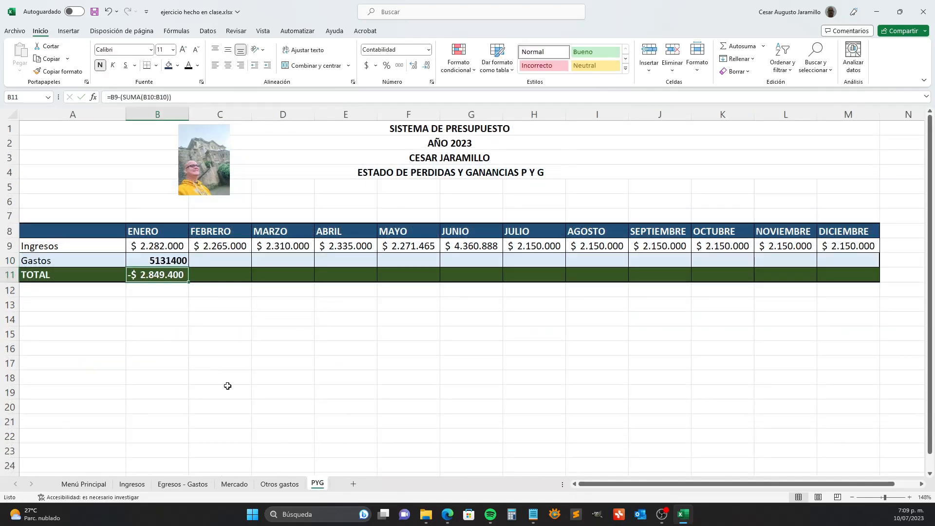
pyautogui.click(159, 261)
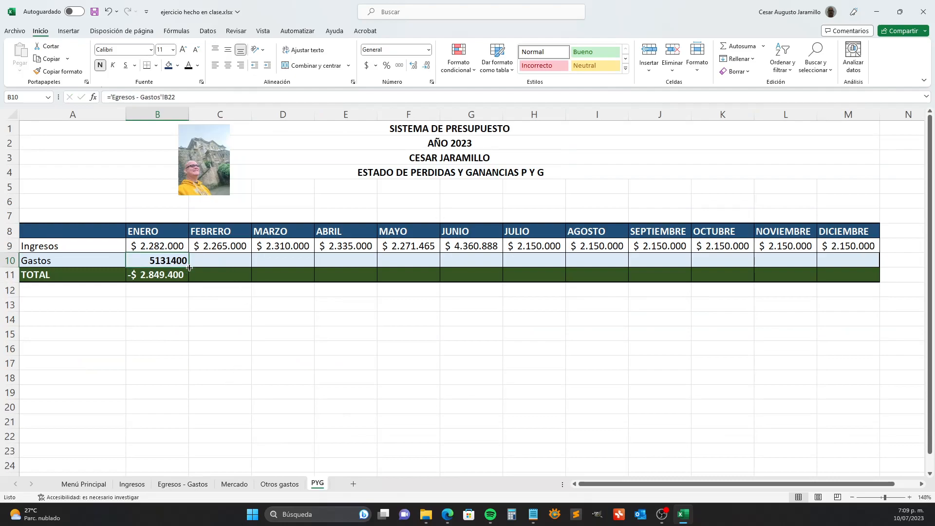
pyautogui.moveTo(188, 268); pyautogui.dragTo(874, 266)
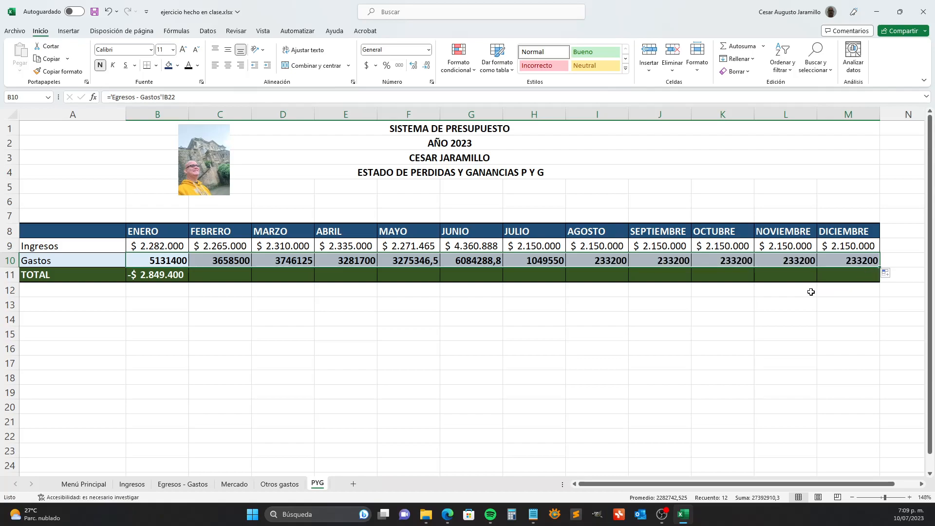
# Format the Gastos values in B10:M10 as currency without decimals and in non-bold text
pyautogui.click(366, 65)
pyautogui.click(426, 65)
pyautogui.click(426, 67)
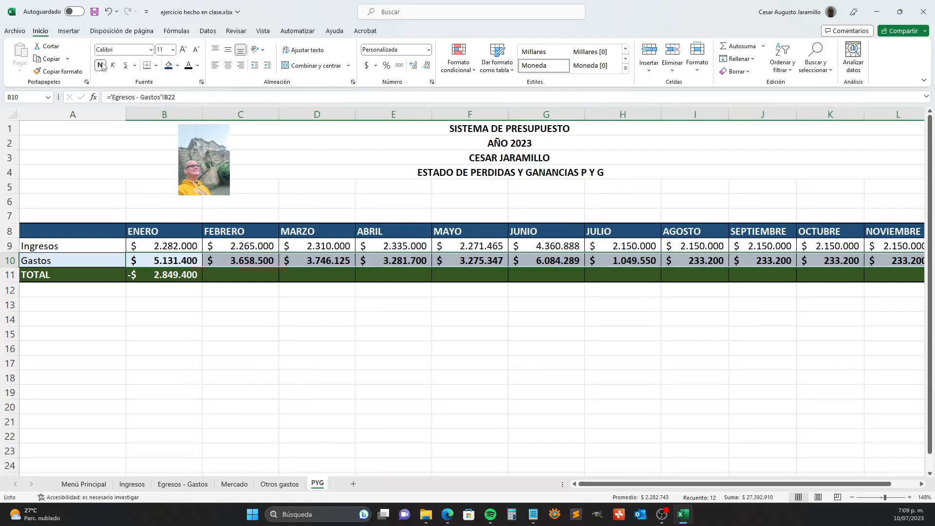
# Replace the January TOTAL formula in B11 with =B9-B10
pyautogui.click(178, 275)
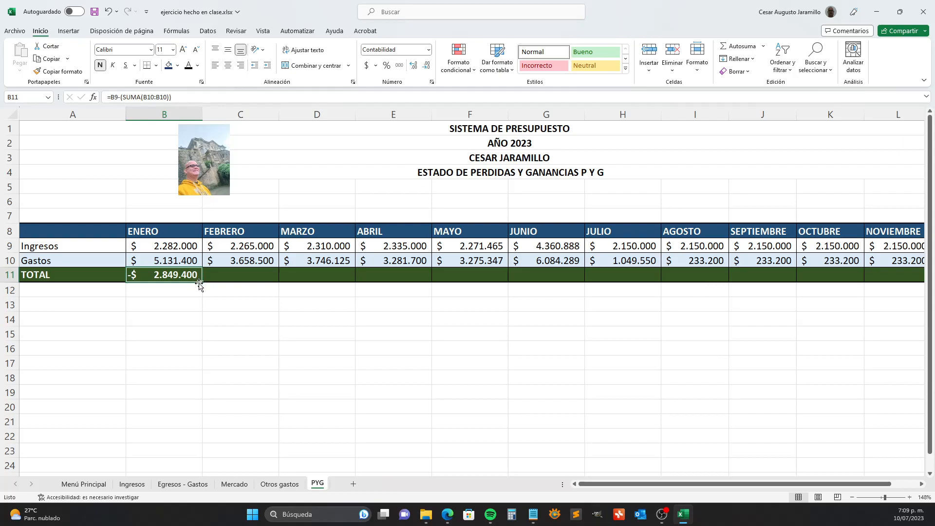
pyautogui.write('=')
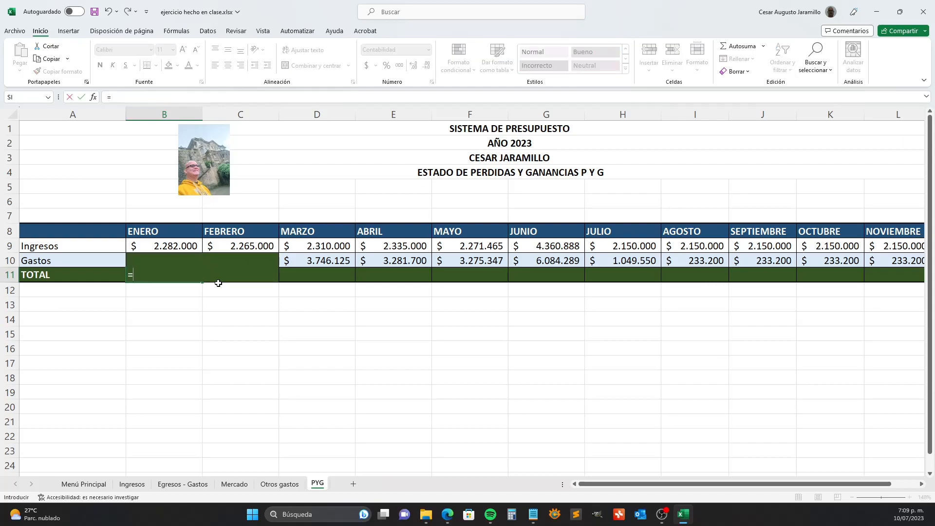
pyautogui.press('Up')
pyautogui.press('Up')
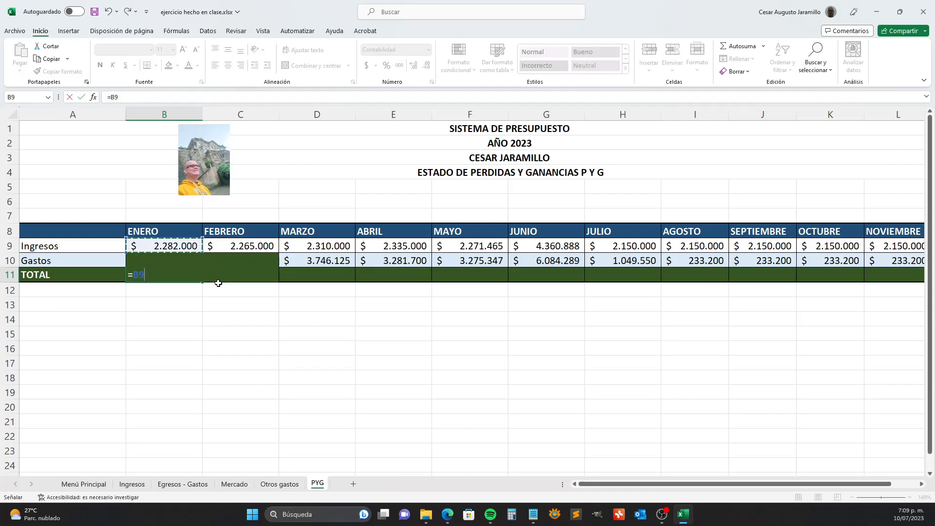
pyautogui.write('-')
pyautogui.press('Up')
pyautogui.hotkey('ctrl', 'Return')
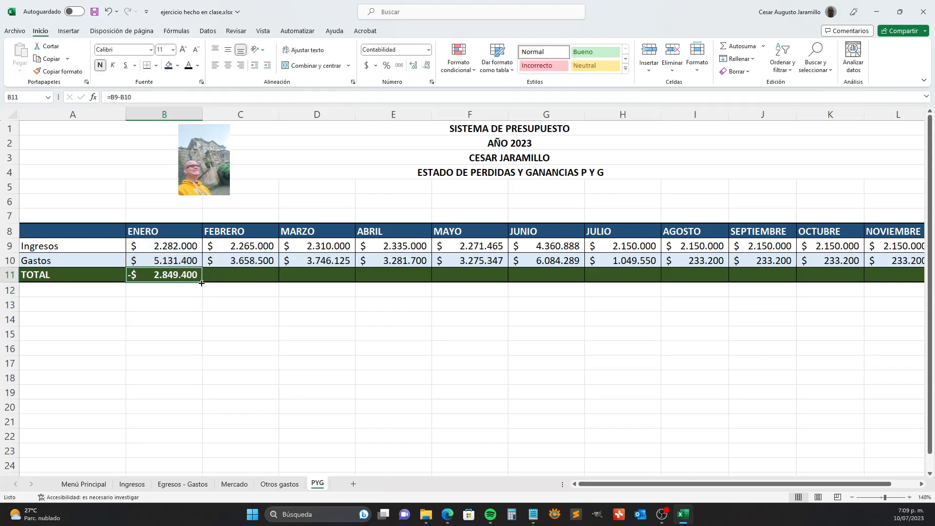
# Fill the January TOTAL formula across row 11 through December in M11
pyautogui.moveTo(202, 283); pyautogui.dragTo(916, 282)
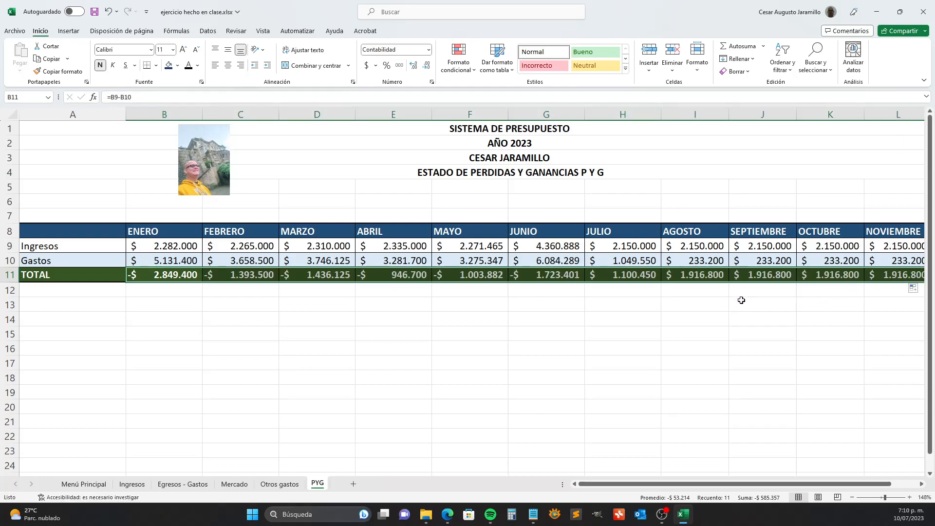
pyautogui.press('Left')
pyautogui.press('Right')
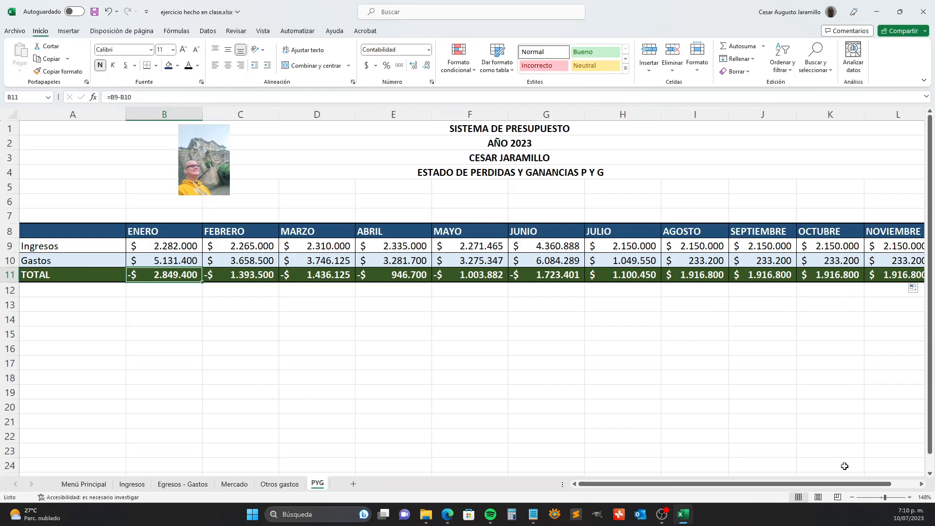
pyautogui.moveTo(852, 487); pyautogui.dragTo(899, 483)
pyautogui.click(847, 276)
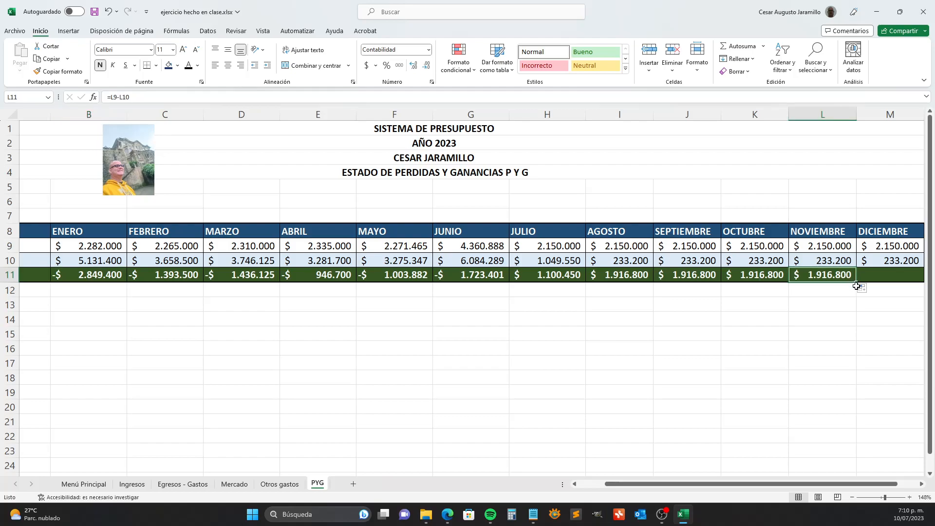
pyautogui.moveTo(856, 282); pyautogui.dragTo(908, 281)
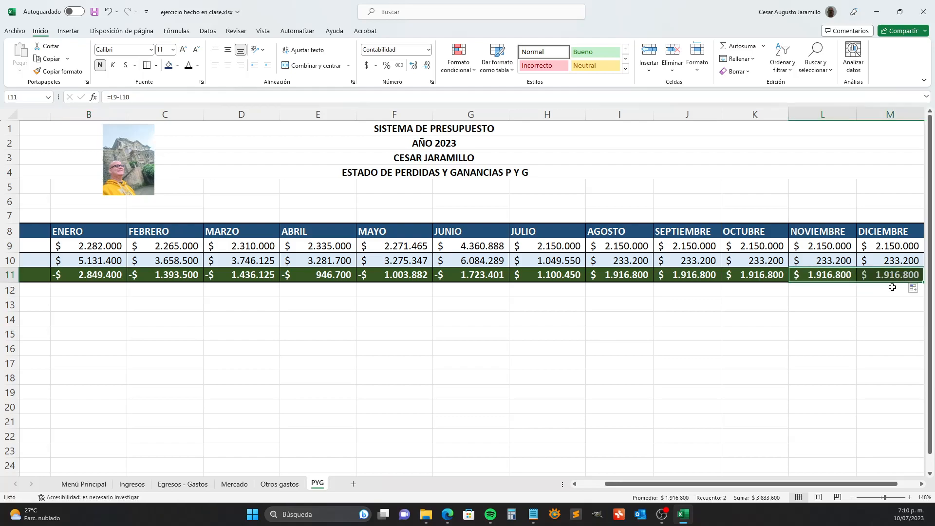
pyautogui.moveTo(788, 274); pyautogui.dragTo(790, 276)
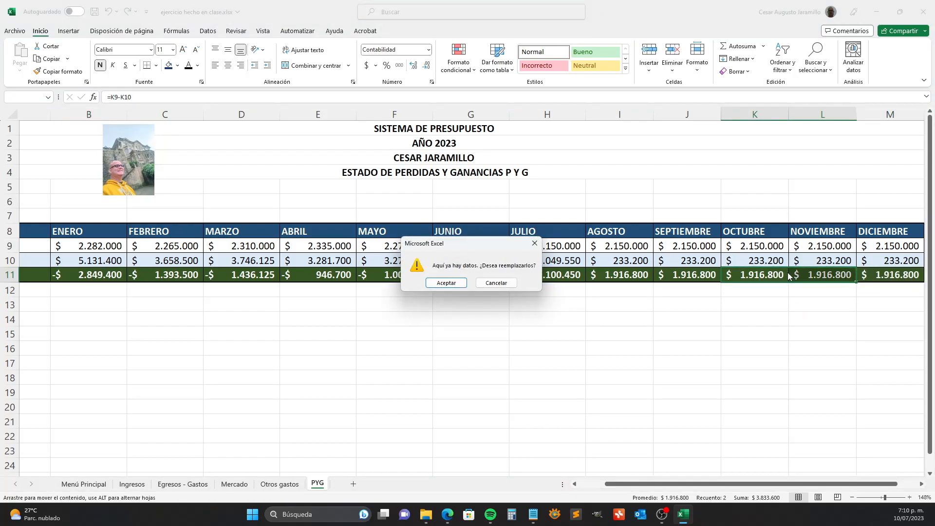
pyautogui.click(534, 243)
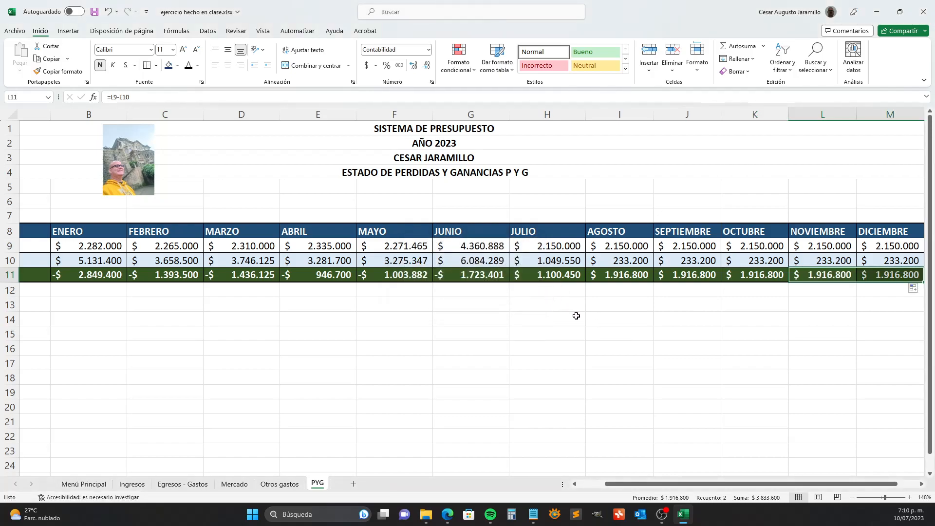
# Review the monthly TOTAL results and their formulas along row 11, including January through June
pyautogui.press('Left')
pyautogui.press('Left')
pyautogui.press('Left')
pyautogui.press('Left')
pyautogui.press('Left')
pyautogui.press('Left')
pyautogui.press('Left')
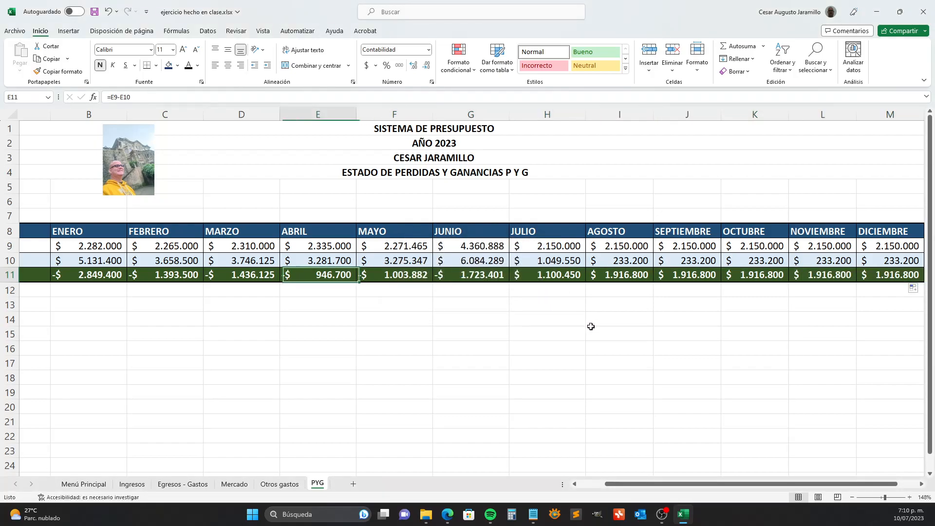
pyautogui.press('Left')
pyautogui.press('Left')
pyautogui.press('Left')
pyautogui.press('Left')
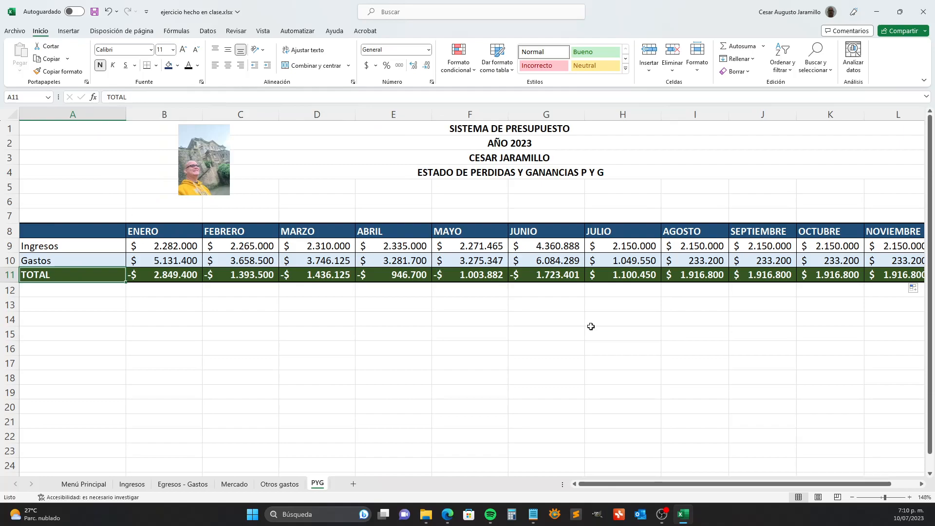
pyautogui.press('Right')
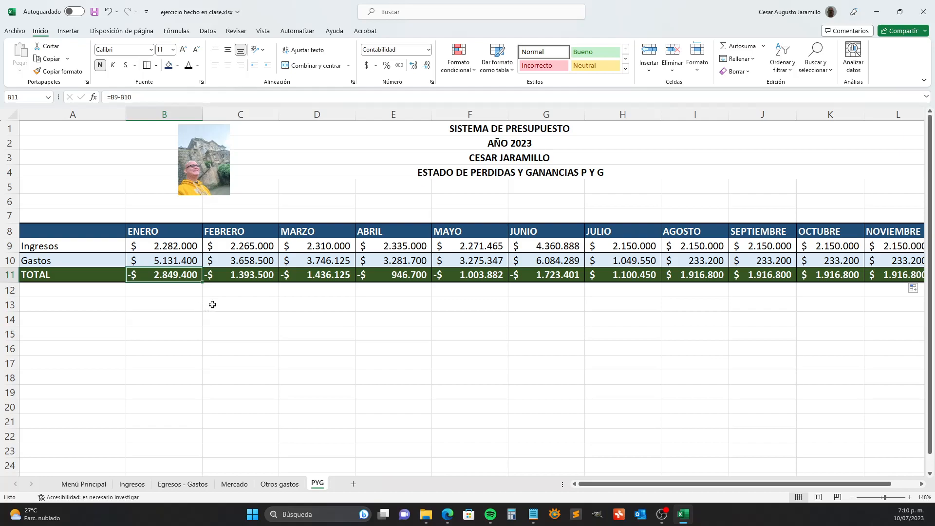
pyautogui.click(229, 280)
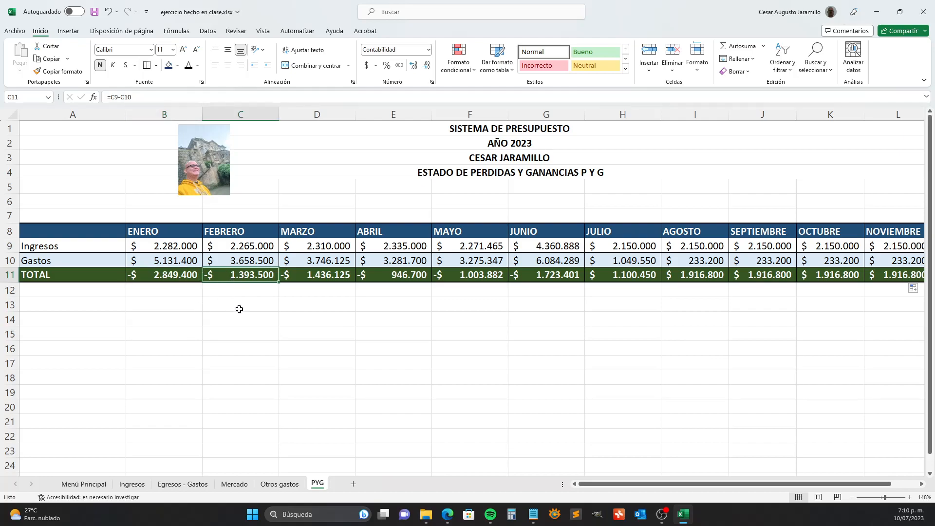
pyautogui.click(327, 278)
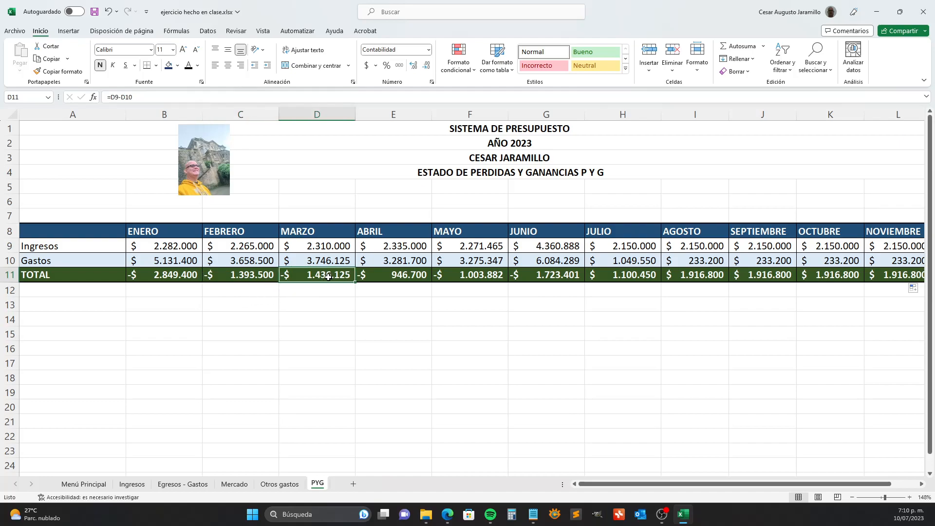
pyautogui.press('Right')
pyautogui.press('Right')
pyautogui.press('Right')
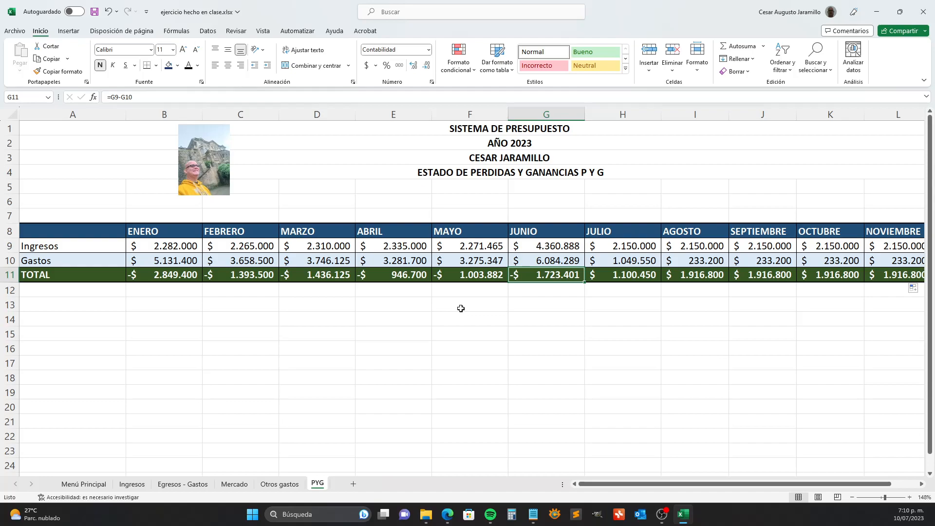
# Save the workbook, and review the Ingresos and Menú Principal sheets before returning to PYG
pyautogui.click(95, 11)
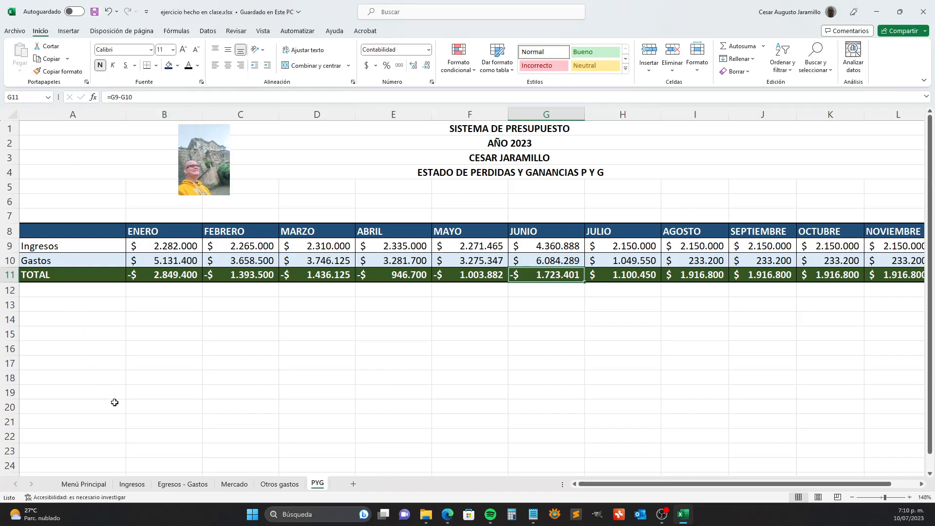
pyautogui.click(132, 484)
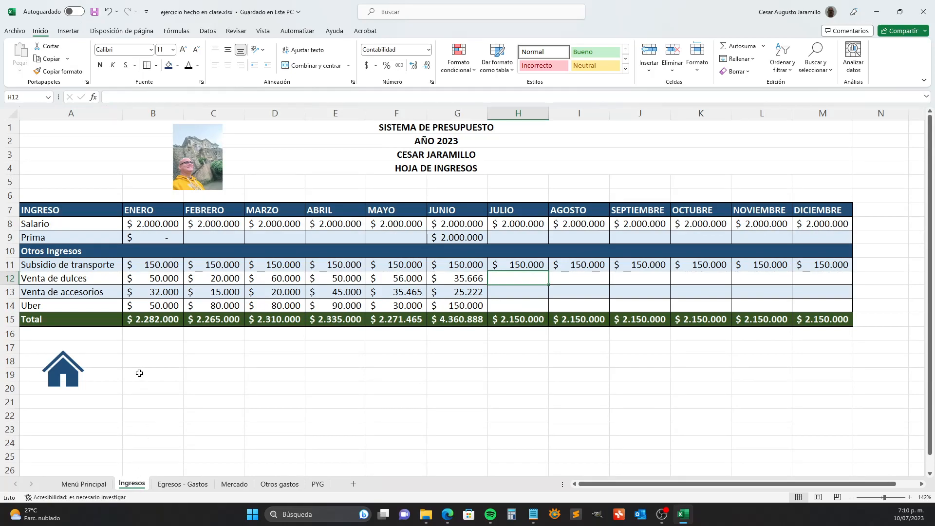
pyautogui.click(102, 485)
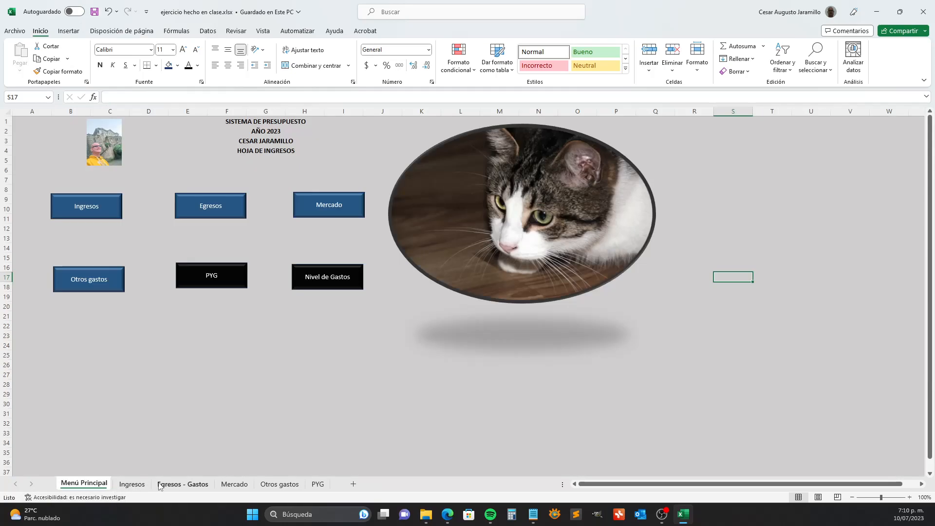
pyautogui.click(132, 483)
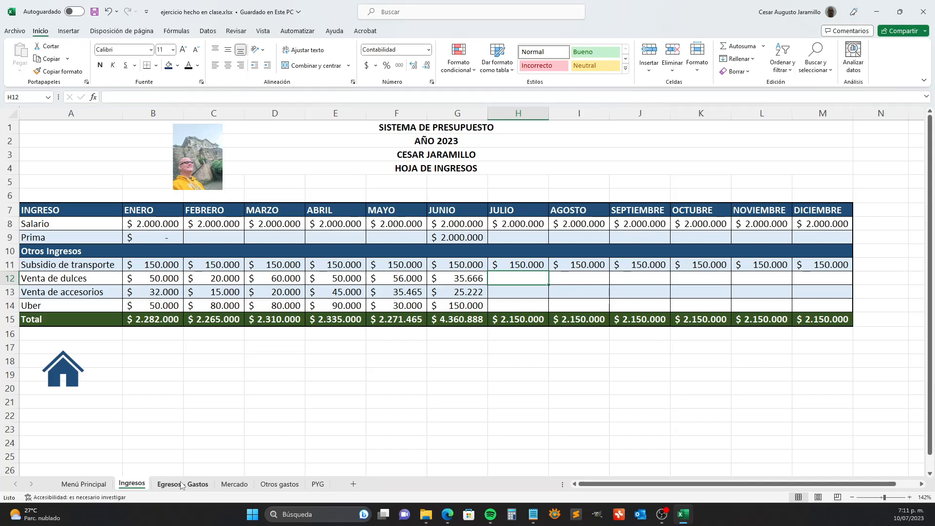
pyautogui.click(318, 484)
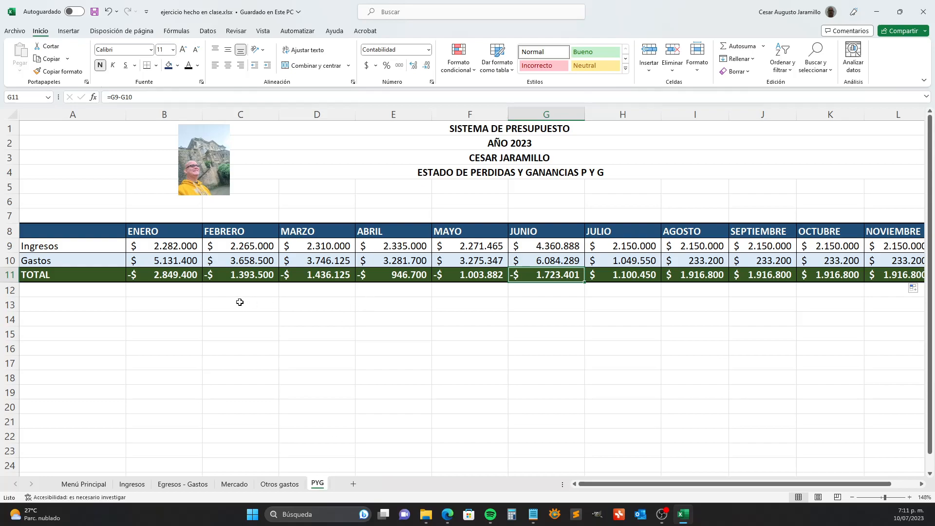
# Compare the January TOTAL in PYG with the January expenses on the Egresos - Gastos sheet
pyautogui.click(145, 276)
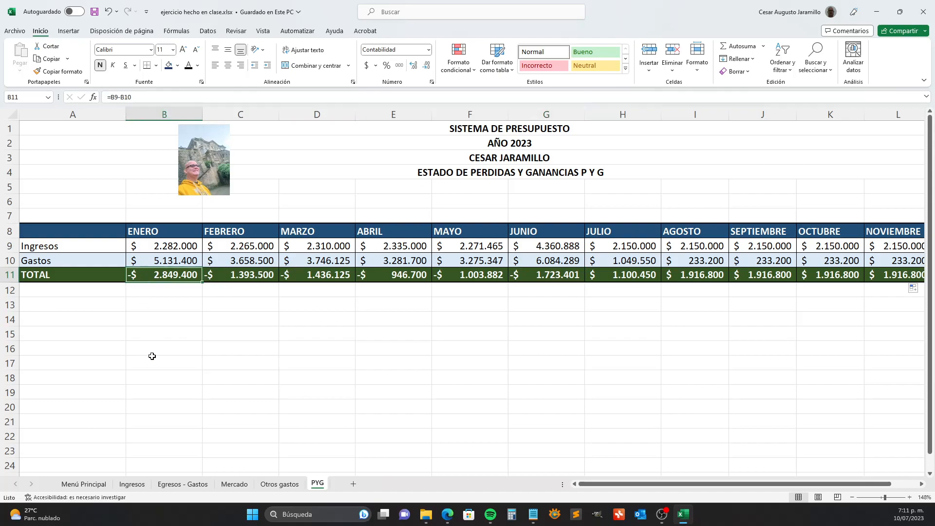
pyautogui.click(194, 487)
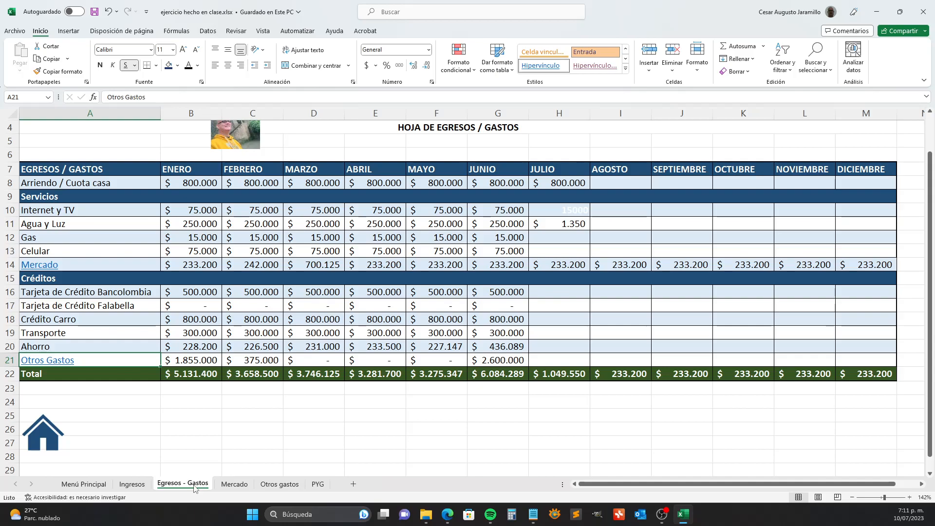
pyautogui.click(193, 295)
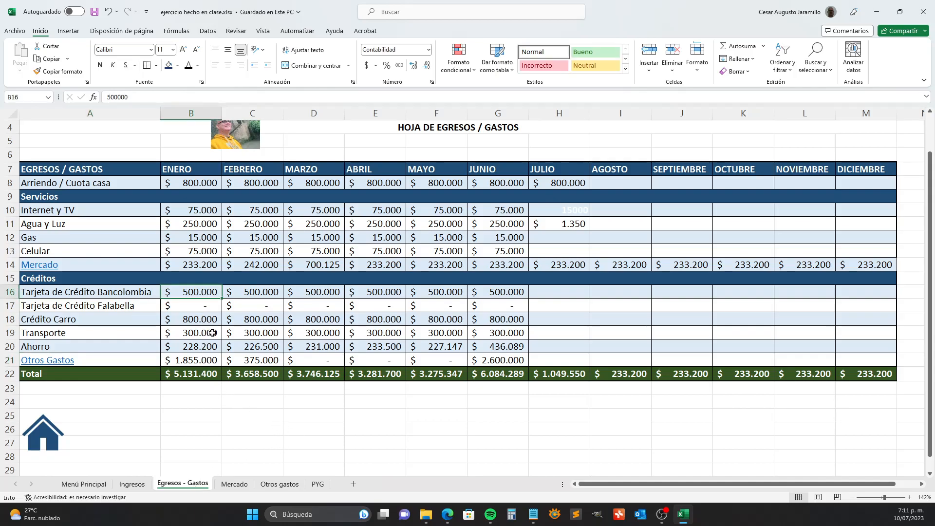
pyautogui.click(317, 484)
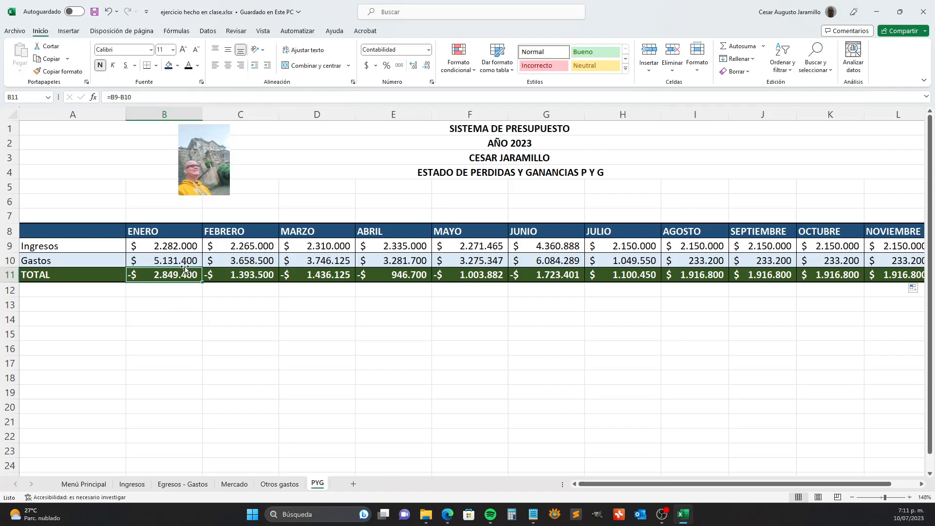
pyautogui.click(157, 310)
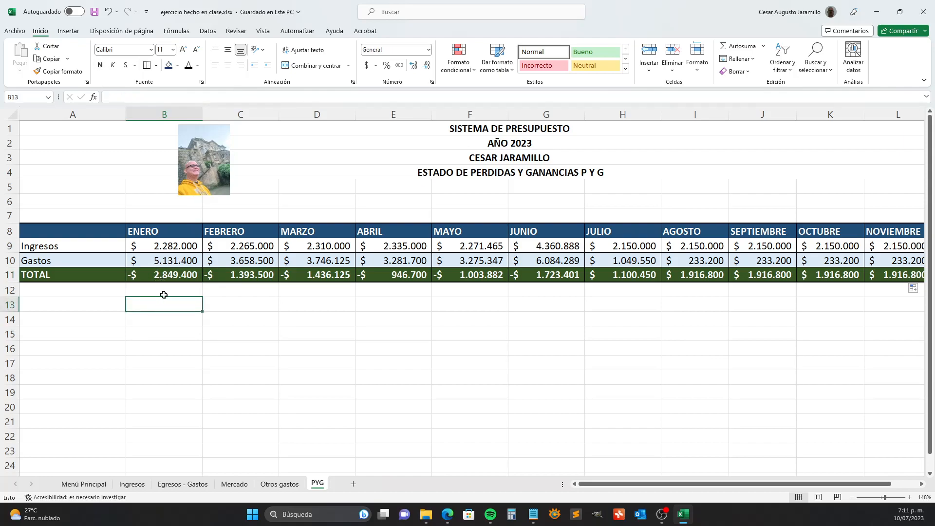
pyautogui.click(176, 281)
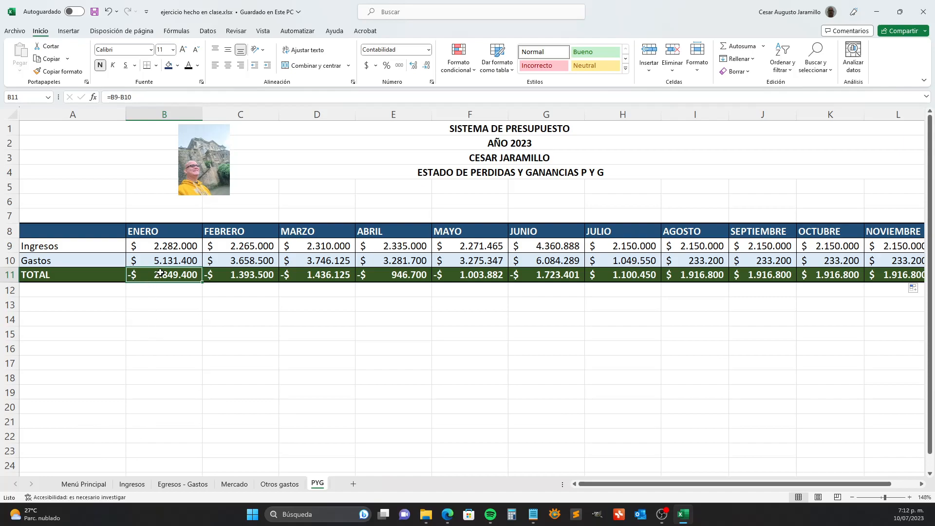
# Trace January's Otros Gastos from Egresos - Gastos to the Viaje entry on the Otros gastos sheet, and save the workbook
pyautogui.click(181, 485)
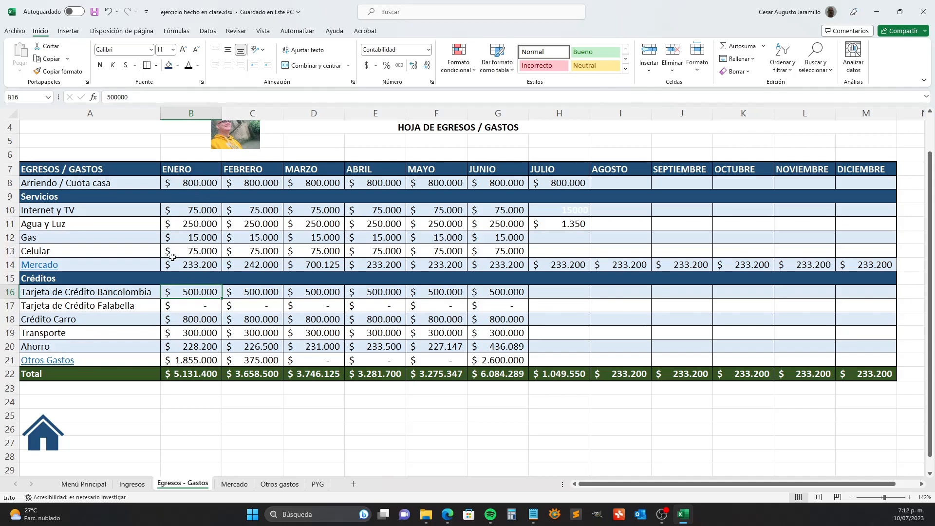
pyautogui.click(190, 359)
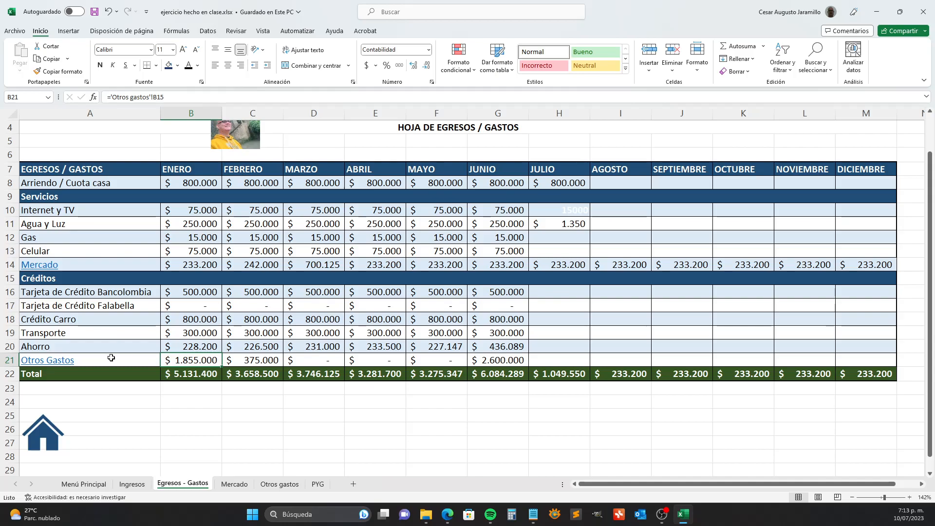
pyautogui.click(51, 362)
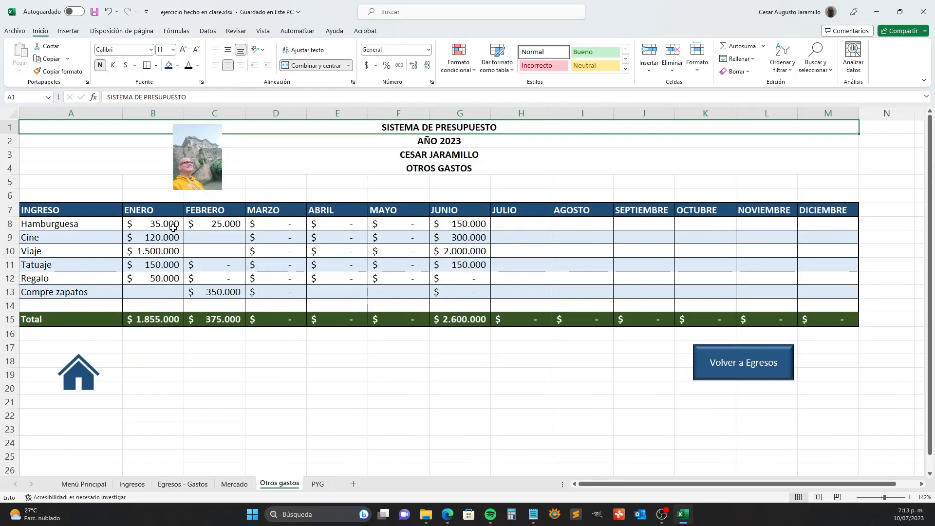
pyautogui.click(144, 250)
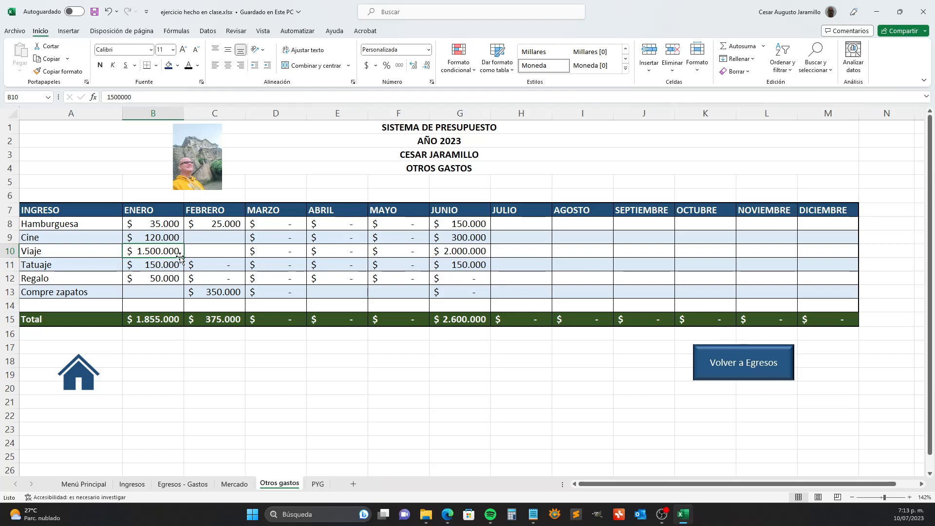
pyautogui.click(94, 11)
# Add a hyperlink from the January TOTAL cell B11 in PYG to cell A1 of the Egresos - Gastos sheet
pyautogui.click(323, 483)
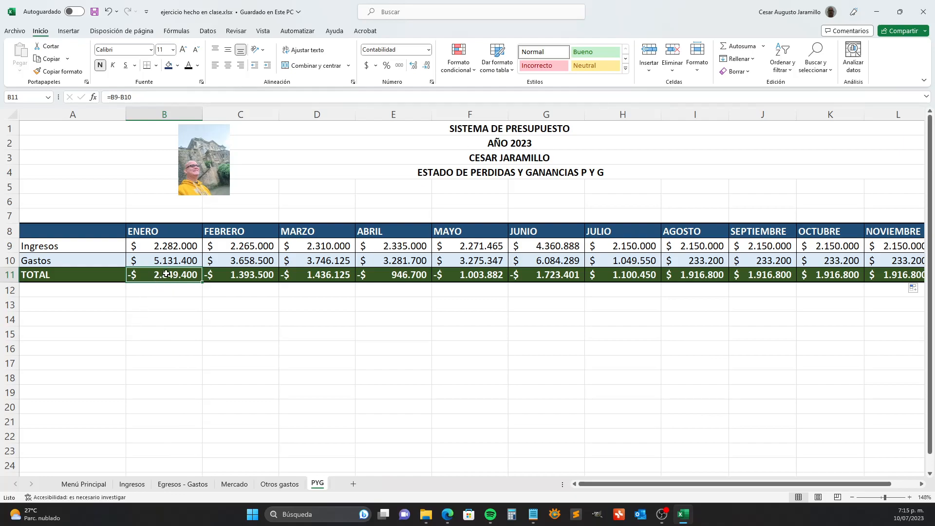
pyautogui.rightClick(167, 276)
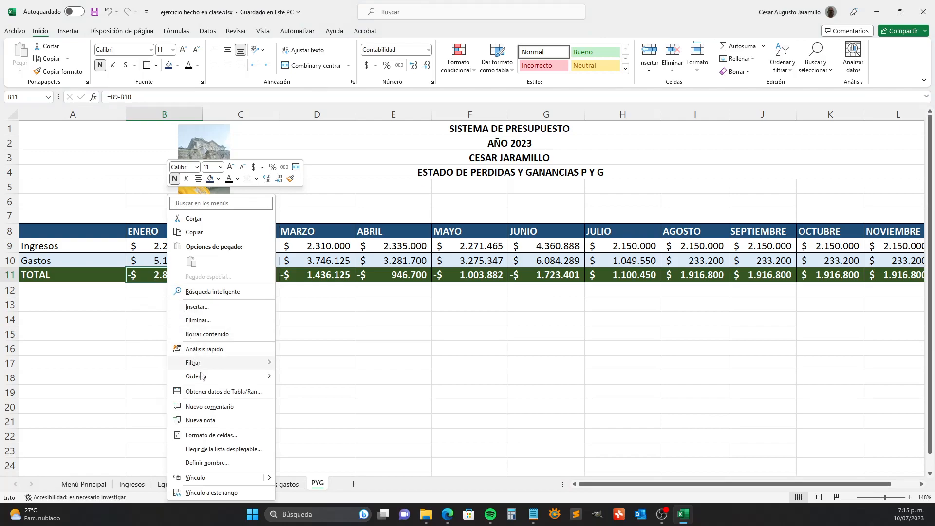
pyautogui.click(195, 478)
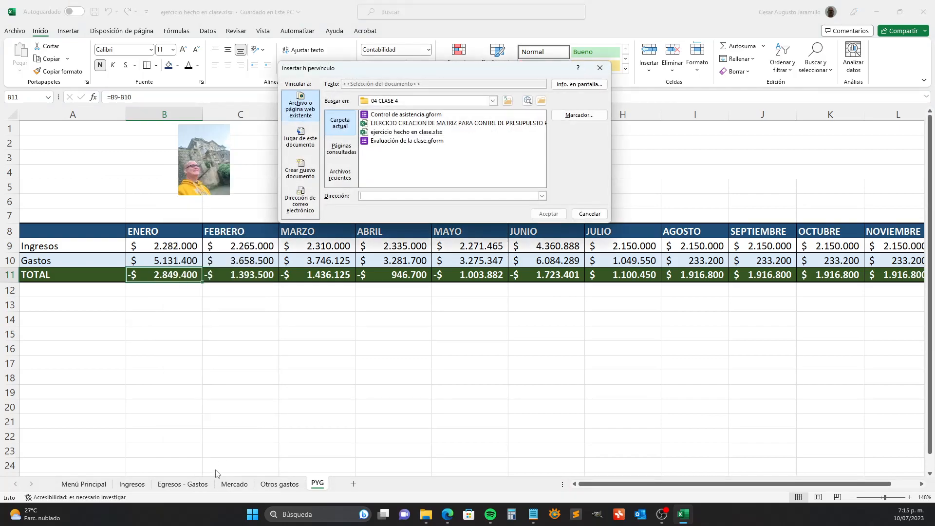
pyautogui.click(299, 138)
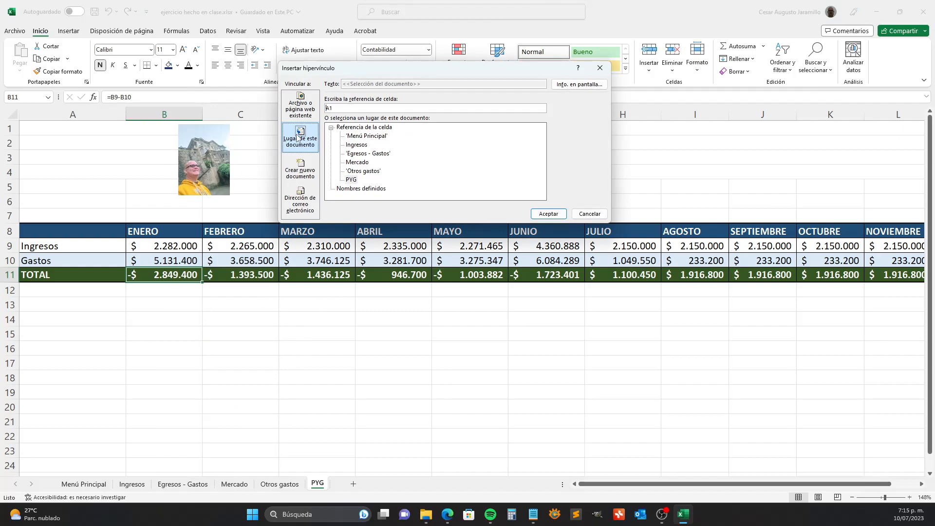
pyautogui.click(368, 154)
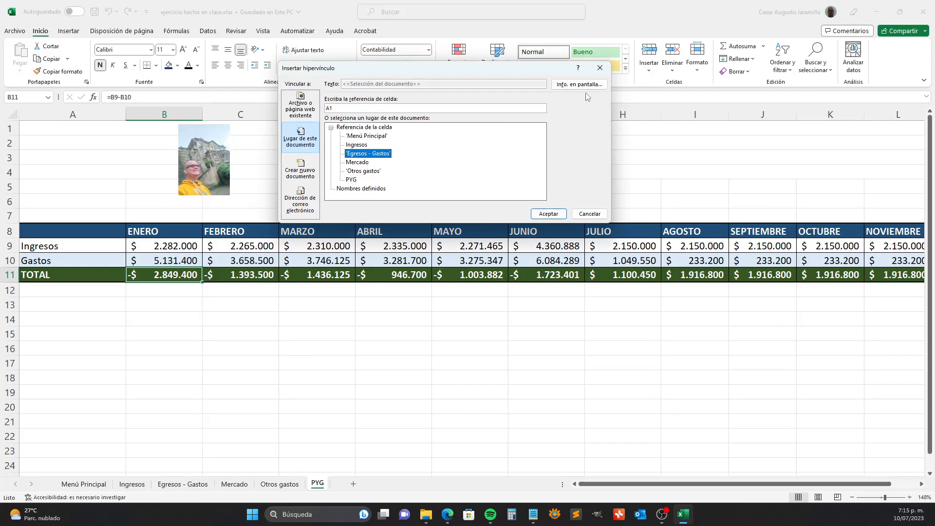
pyautogui.click(548, 214)
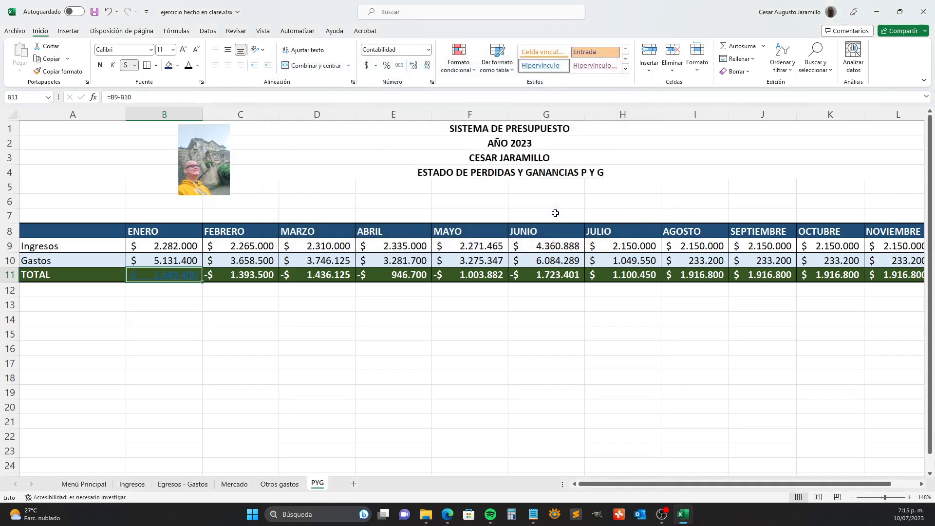
# Test the January TOTAL link to Egresos - Gastos and follow that sheet's Mercado link
pyautogui.click(185, 283)
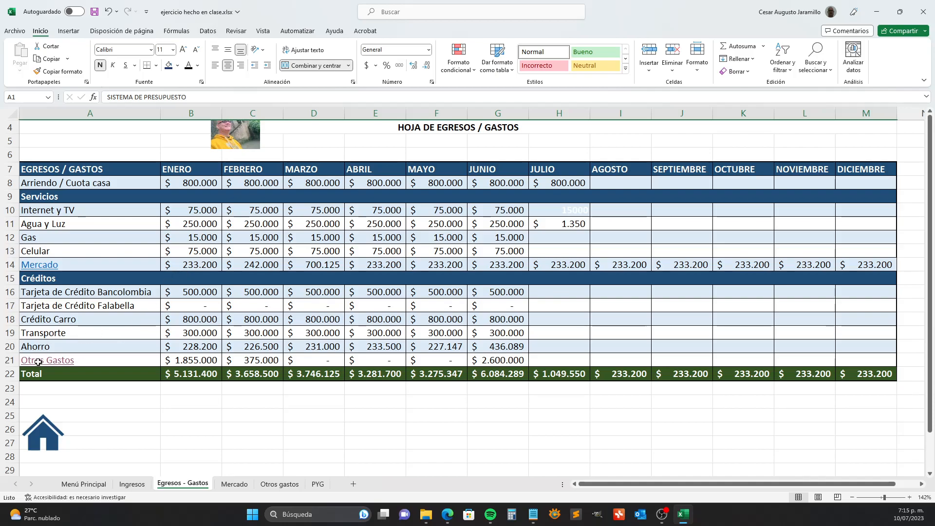
pyautogui.press('Down')
pyautogui.press('Down')
pyautogui.press('Down')
pyautogui.press('Down')
pyautogui.press('Down')
pyautogui.press('Down')
pyautogui.press('Down')
pyautogui.press('Down')
pyautogui.press('Down')
pyautogui.press('Down')
pyautogui.press('Down')
pyautogui.press('Down')
pyautogui.press('Down')
pyautogui.press('Down')
pyautogui.press('Down')
pyautogui.press('Down')
pyautogui.press('Down')
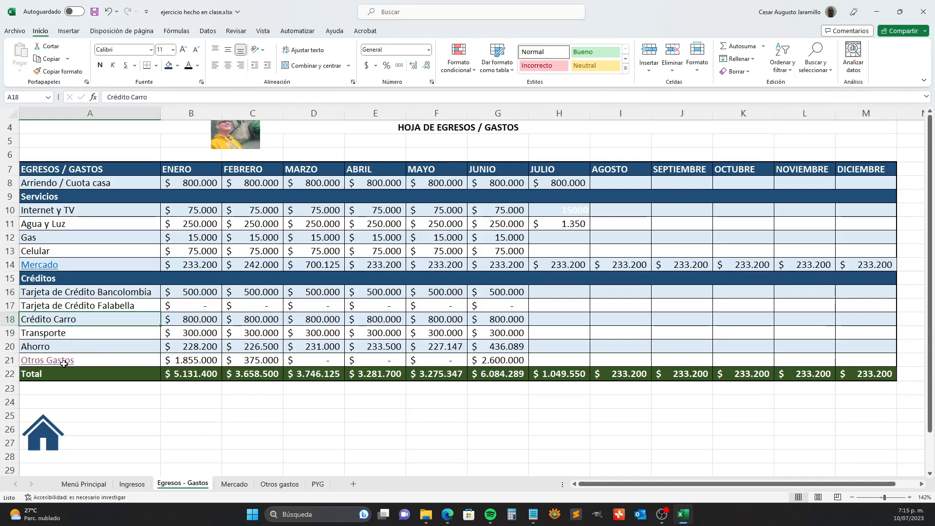
pyautogui.press('Up')
pyautogui.click(48, 265)
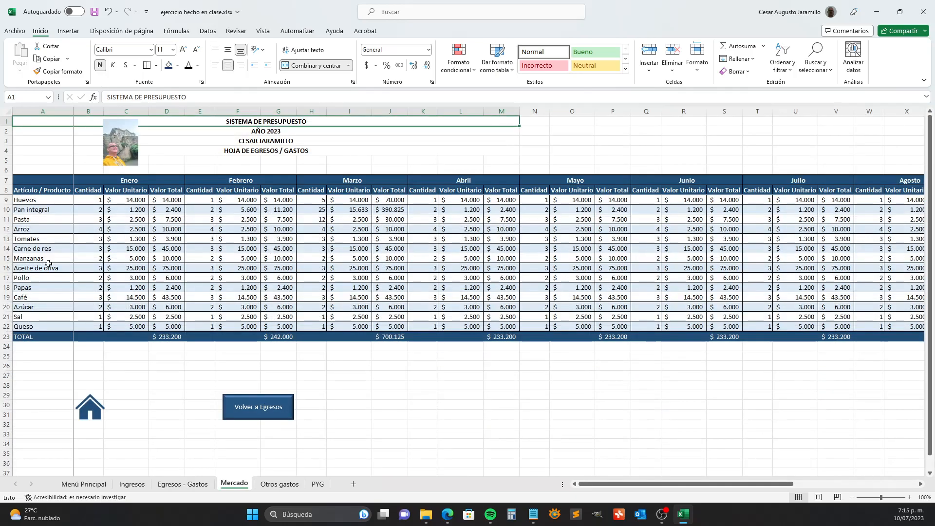
# View the Otros gastos sheet, and return to Egresos - Gastos to test its Otros Gastos link
pyautogui.click(279, 484)
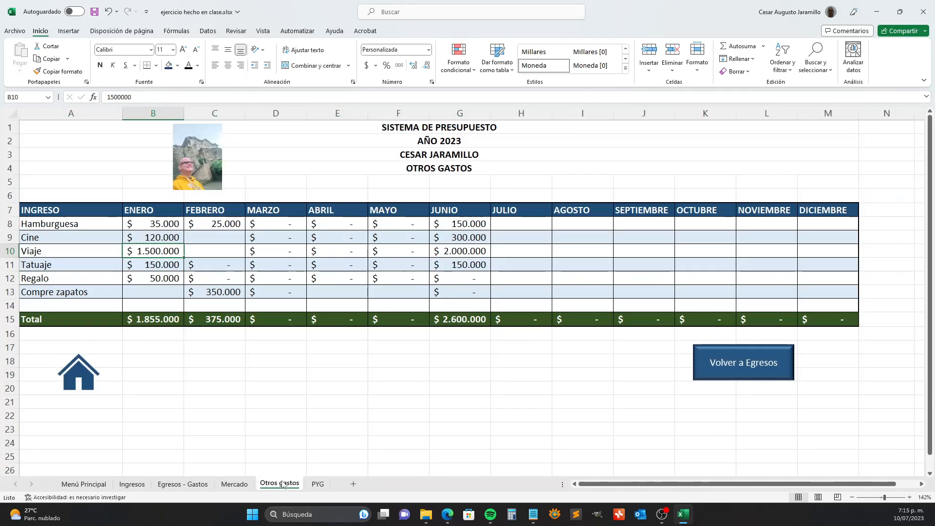
pyautogui.click(182, 484)
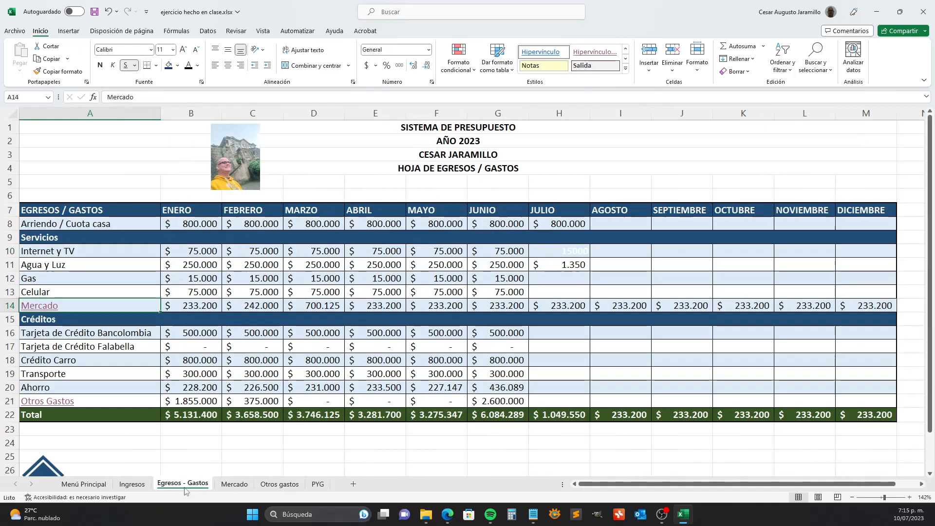
pyautogui.click(50, 402)
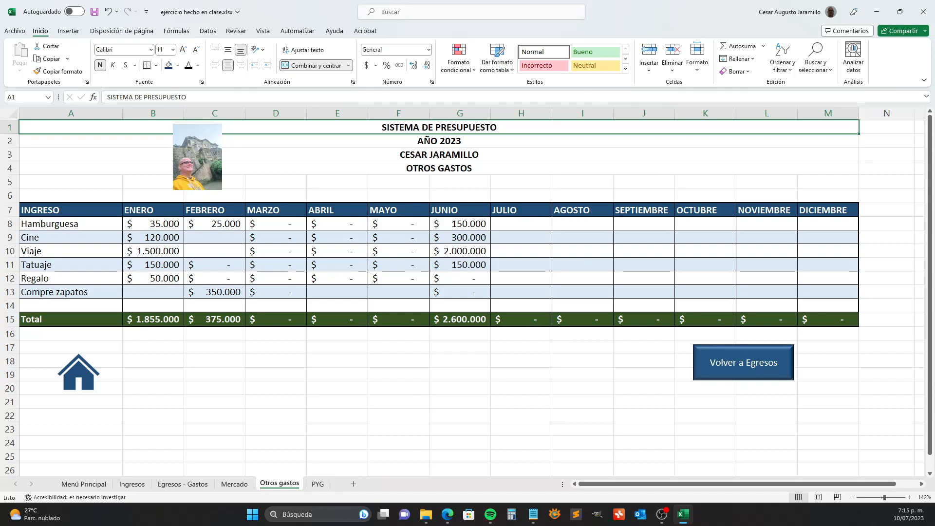
pyautogui.hotkey('alt', 'Tab')
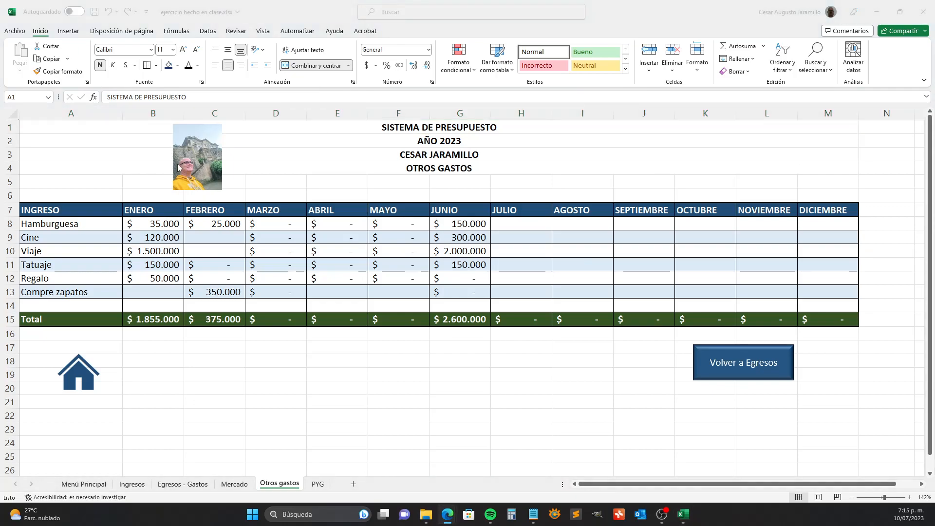
# Add a hyperlink from the February to November TOTAL cells C11:L11 in PYG to cell A1 of the Egresos - Gastos sheet
pyautogui.click(310, 485)
pyautogui.click(166, 318)
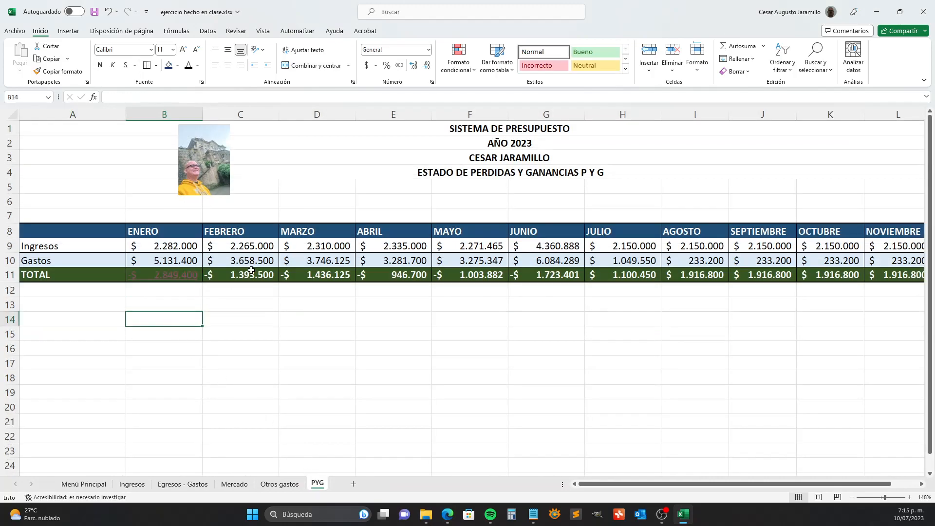
pyautogui.click(232, 274)
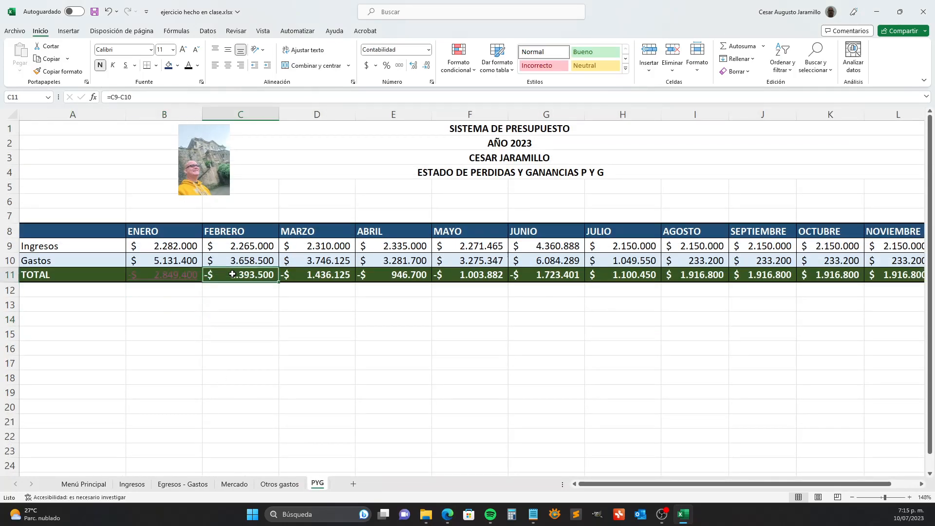
pyautogui.press('Left')
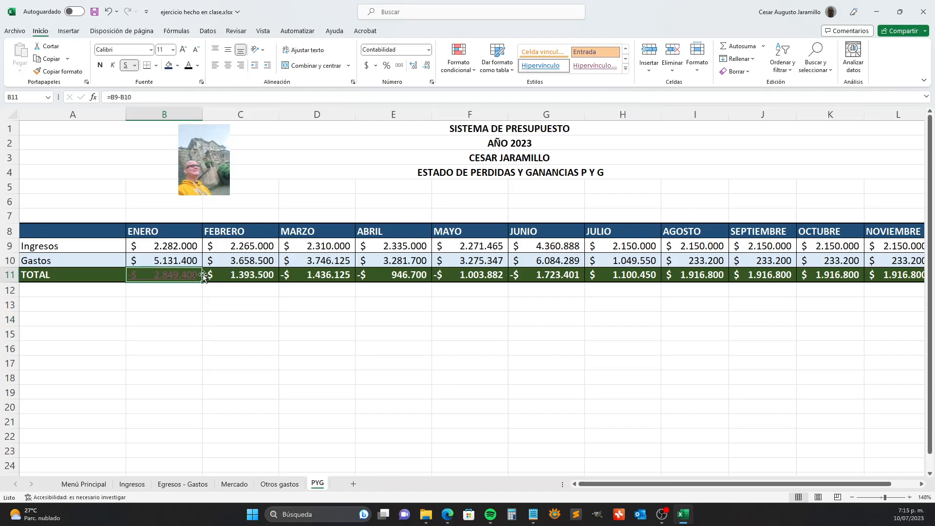
pyautogui.click(229, 275)
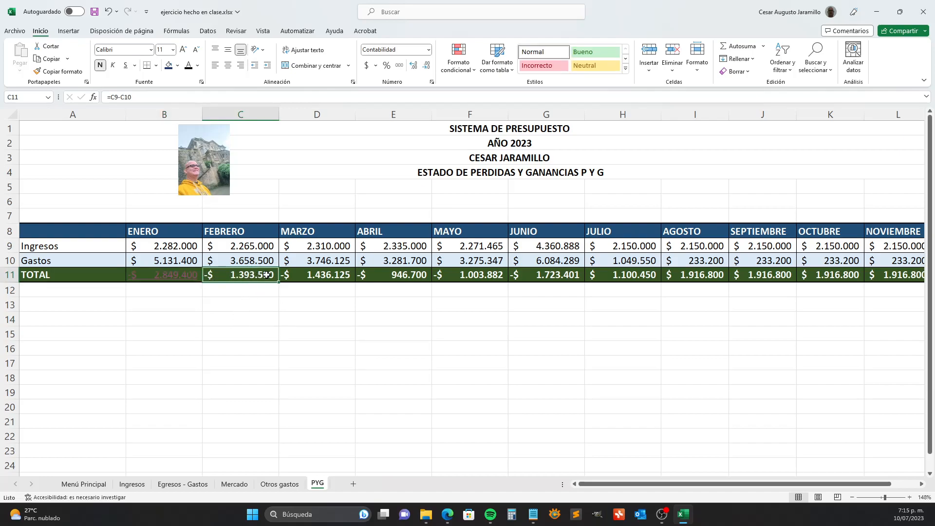
pyautogui.moveTo(267, 275); pyautogui.dragTo(902, 275)
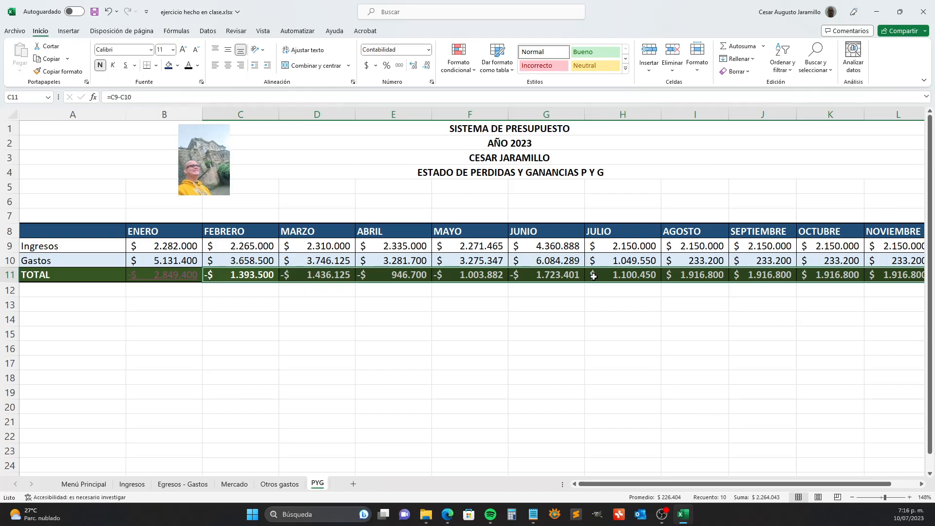
pyautogui.rightClick(314, 275)
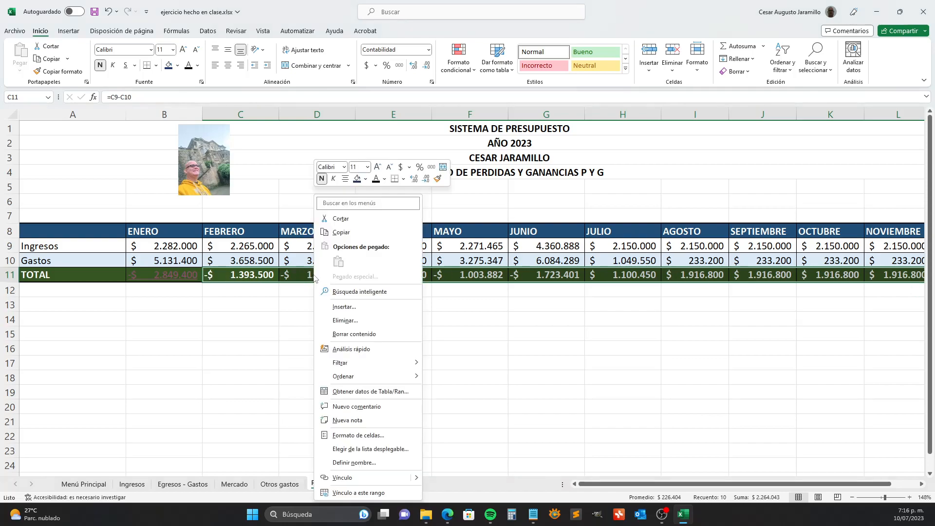
pyautogui.click(354, 478)
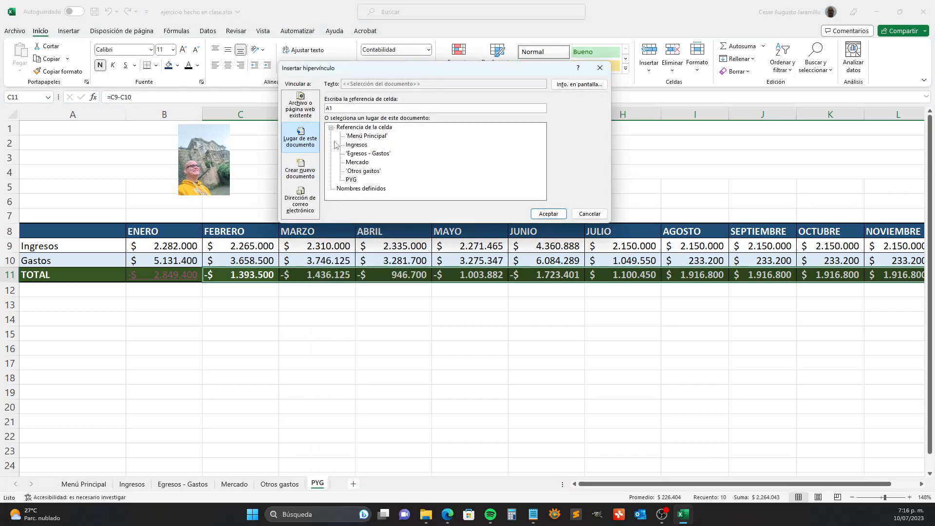
pyautogui.click(368, 154)
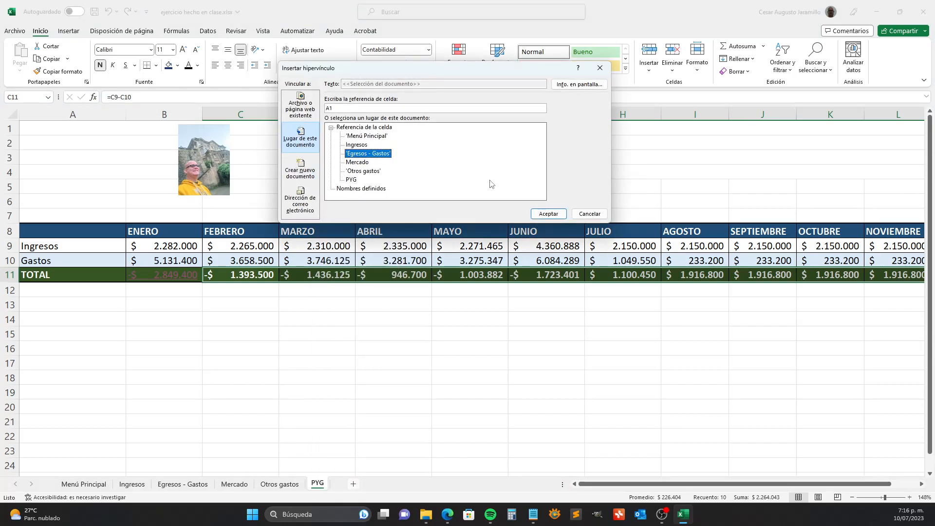
pyautogui.click(550, 215)
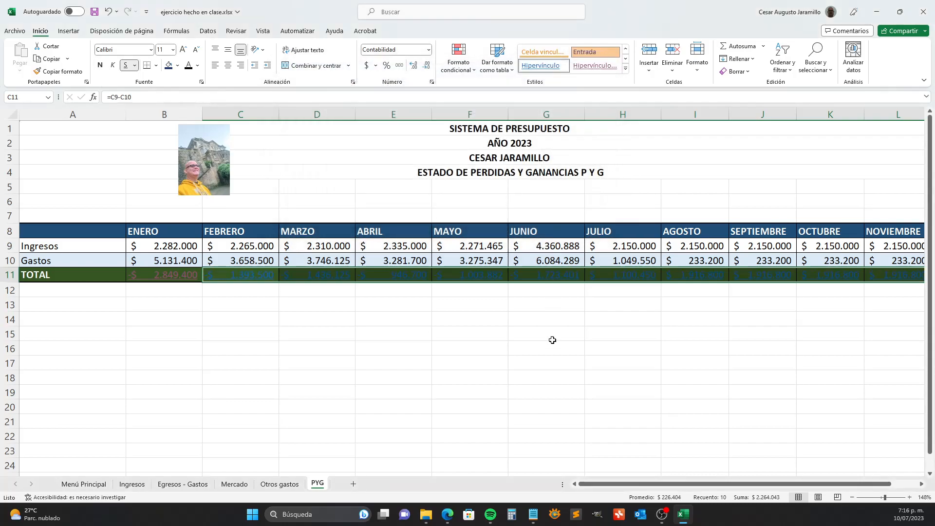
pyautogui.click(555, 359)
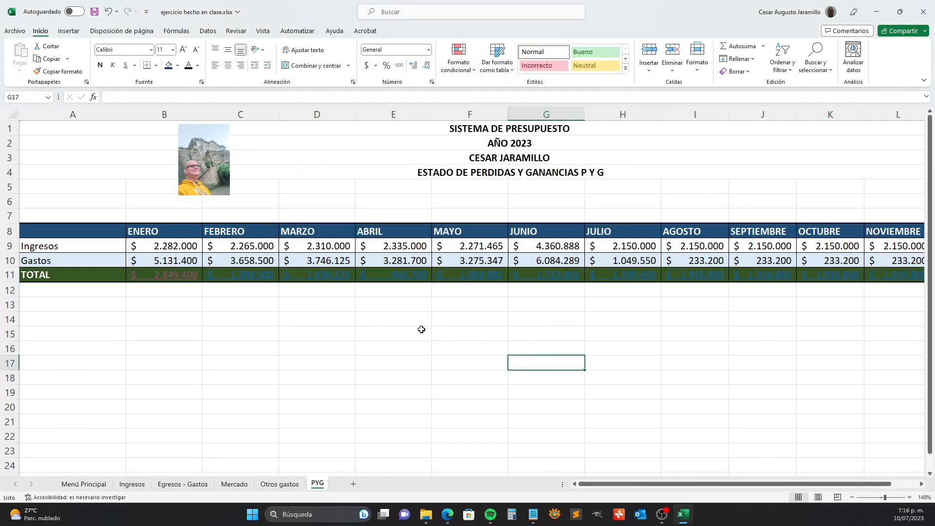
# Test the February TOTAL link to Egresos - Gastos and continue through its Otros Gastos link
pyautogui.click(244, 274)
pyautogui.click(243, 275)
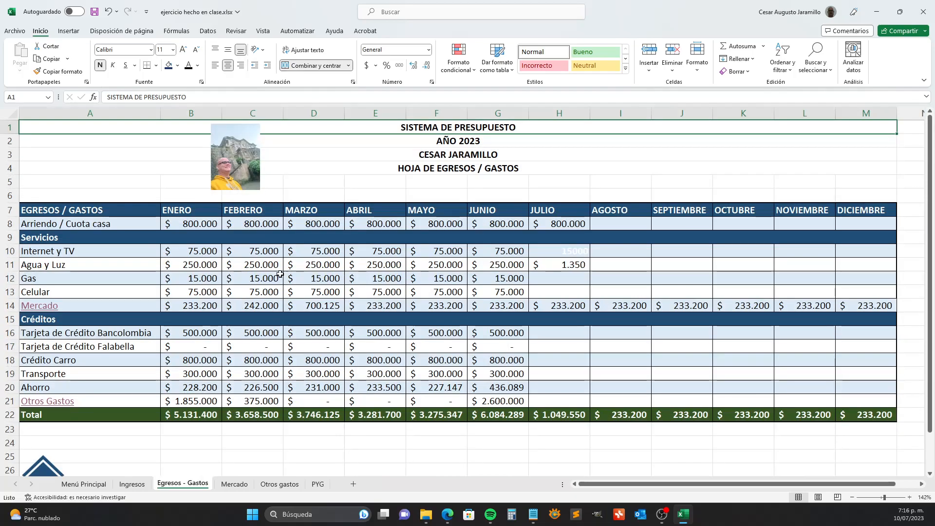
pyautogui.click(73, 407)
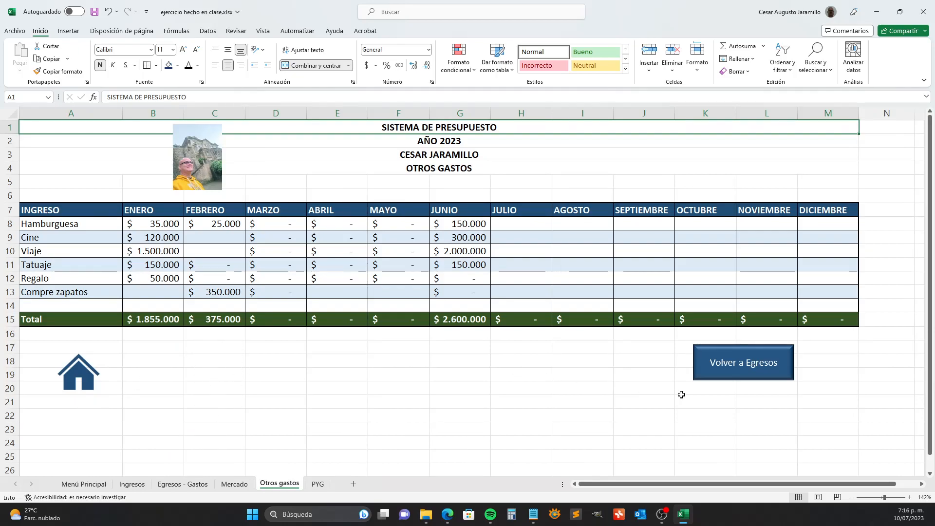
# Return to the Egresos - Gastos sheet through the Volver a Egresos link and open the stock icon library
pyautogui.click(741, 371)
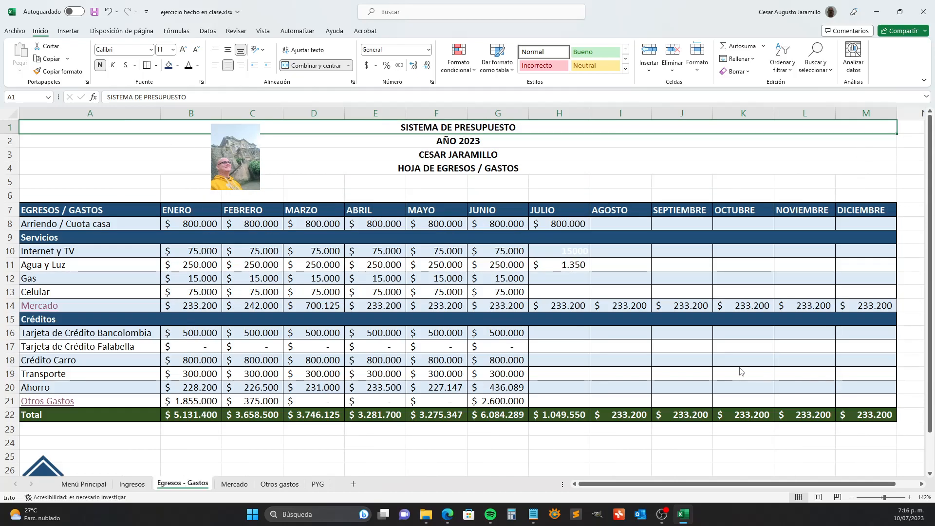
pyautogui.scroll(-2, 336, 312)
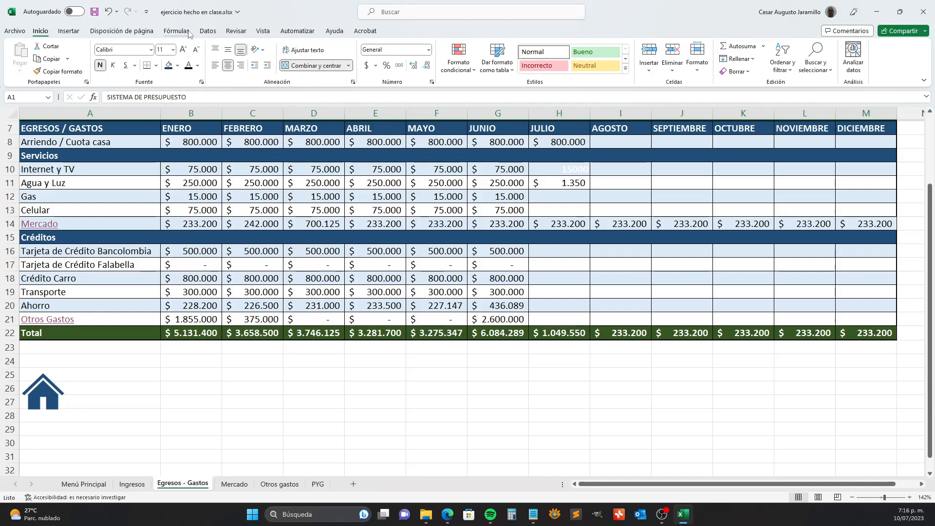
pyautogui.click(69, 31)
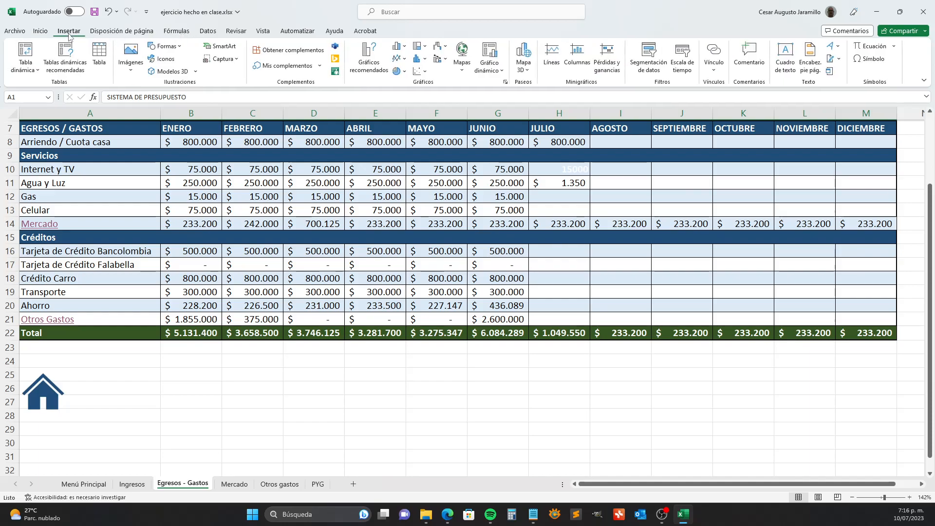
pyautogui.click(174, 62)
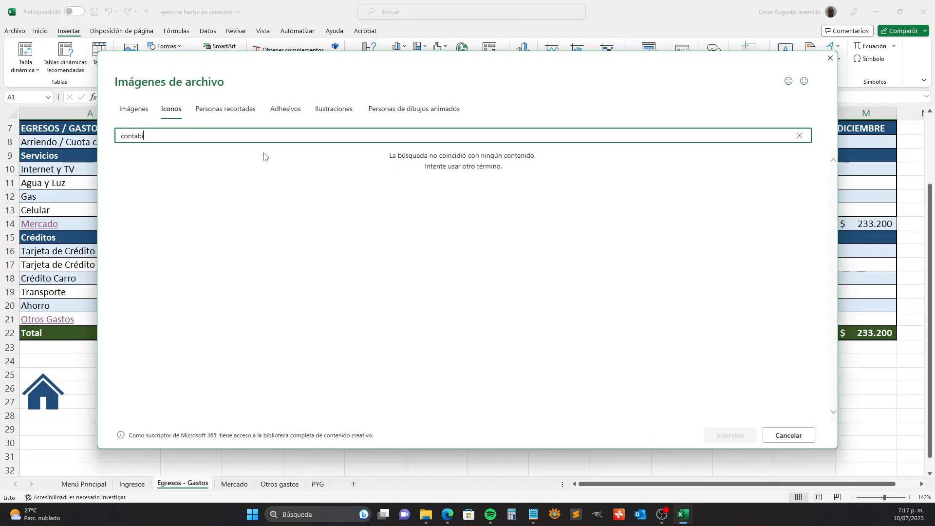
# Search the stock icons for "contabi", "con" and "numer", and clear the search
pyautogui.press('BackSpace')
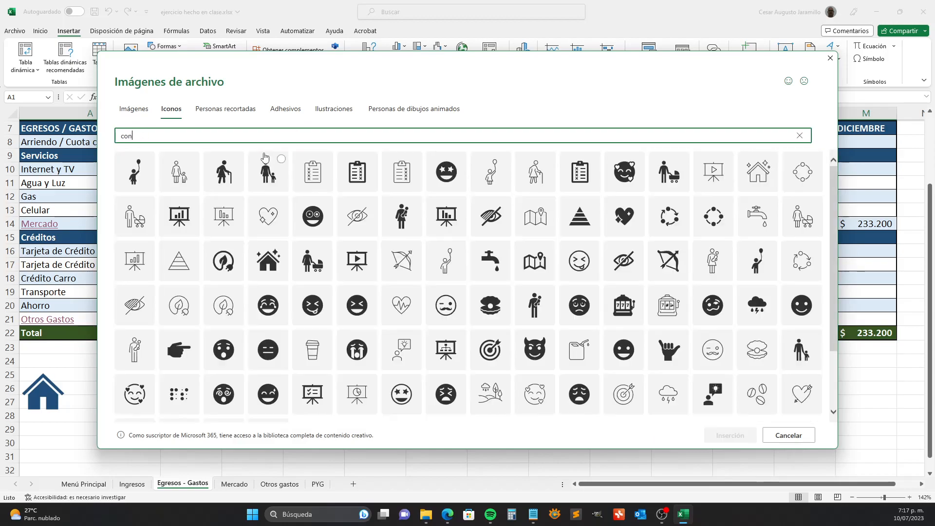
pyautogui.press('BackSpace')
pyautogui.press('BackSpace')
pyautogui.press('BackSpace')
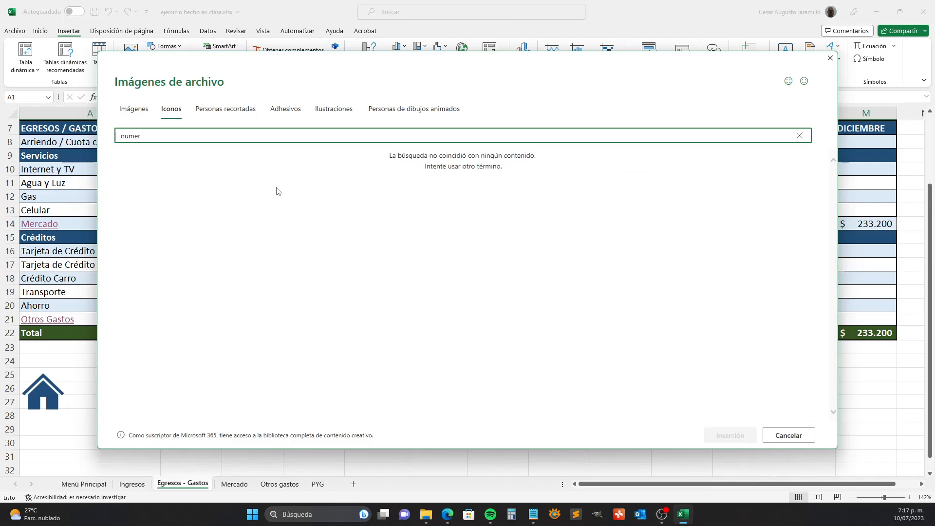
pyautogui.press('BackSpace')
pyautogui.press('BackSpace')
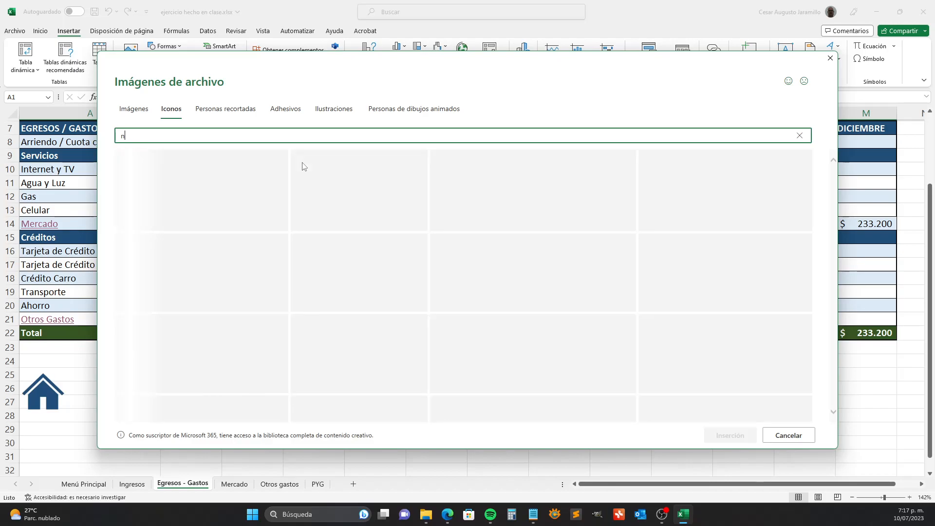
pyautogui.press('BackSpace')
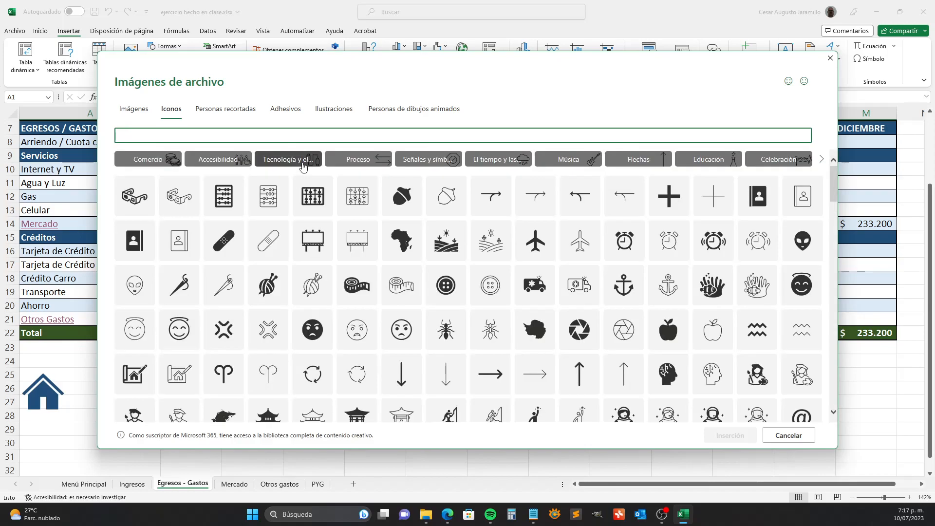
# Insert the solid horizontal abacus icon into the Egresos - Gastos sheet
pyautogui.click(277, 194)
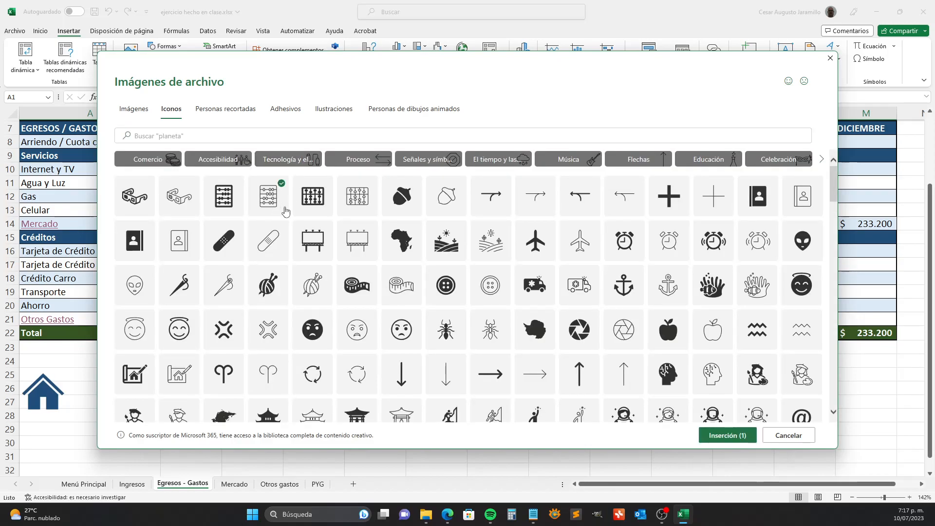
pyautogui.click(305, 202)
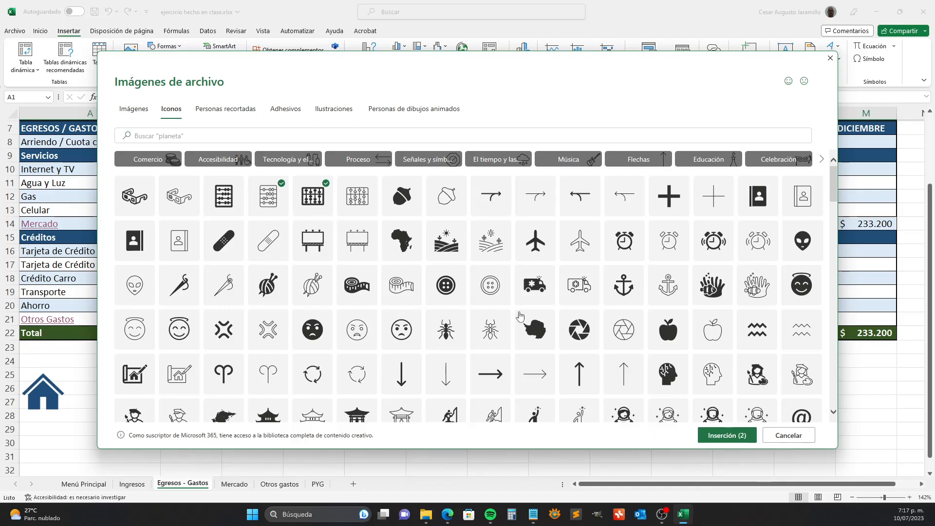
pyautogui.click(267, 197)
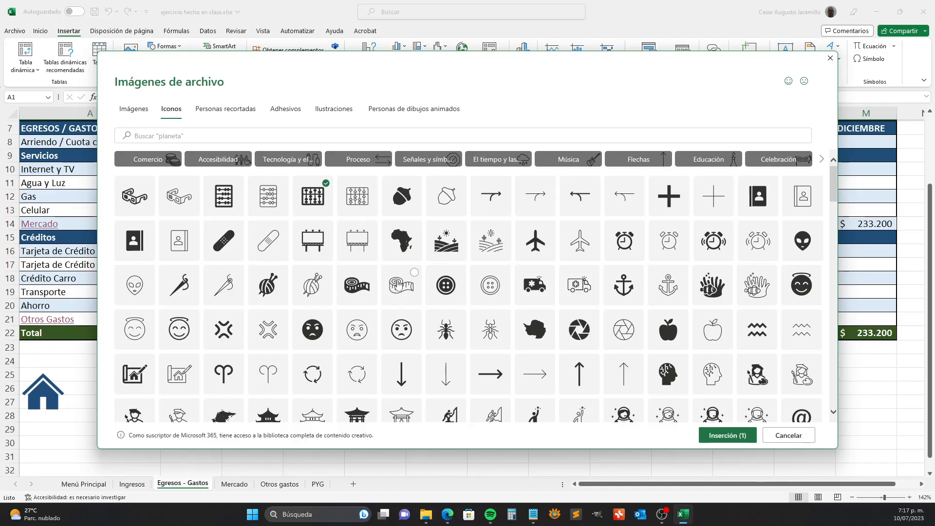
pyautogui.click(721, 435)
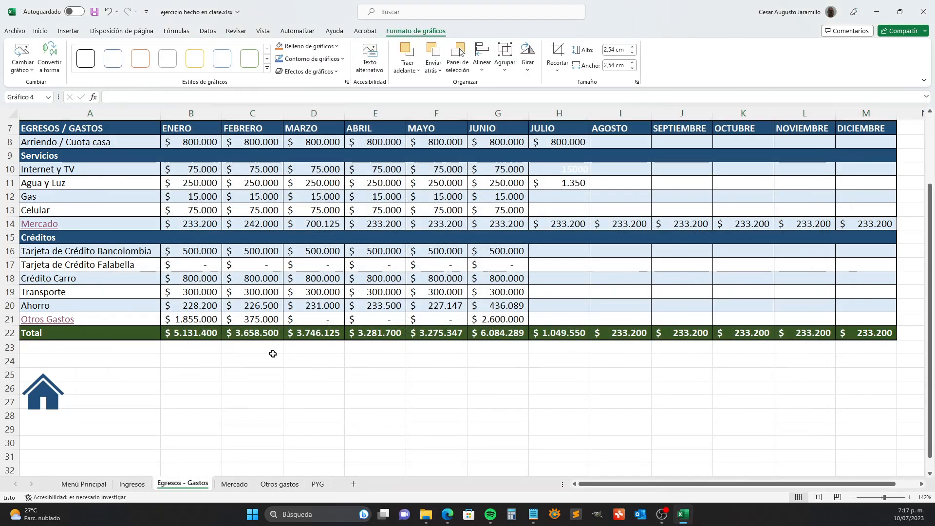
# Move the abacus icon below the Total row, under the AGOSTO column
pyautogui.scroll(-2, 282, 348)
pyautogui.scroll(4, 328, 336)
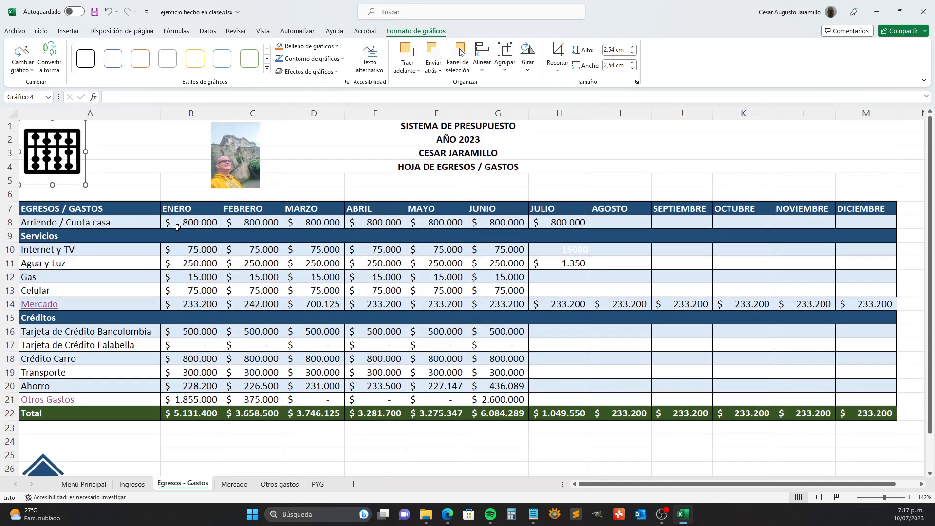
pyautogui.moveTo(56, 159); pyautogui.dragTo(506, 448)
pyautogui.scroll(-2, 495, 411)
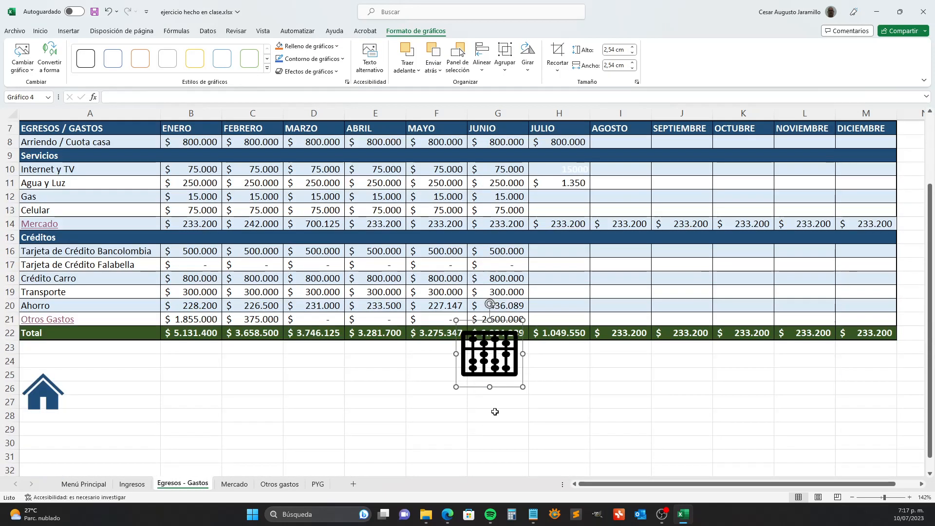
pyautogui.moveTo(502, 363); pyautogui.dragTo(638, 387)
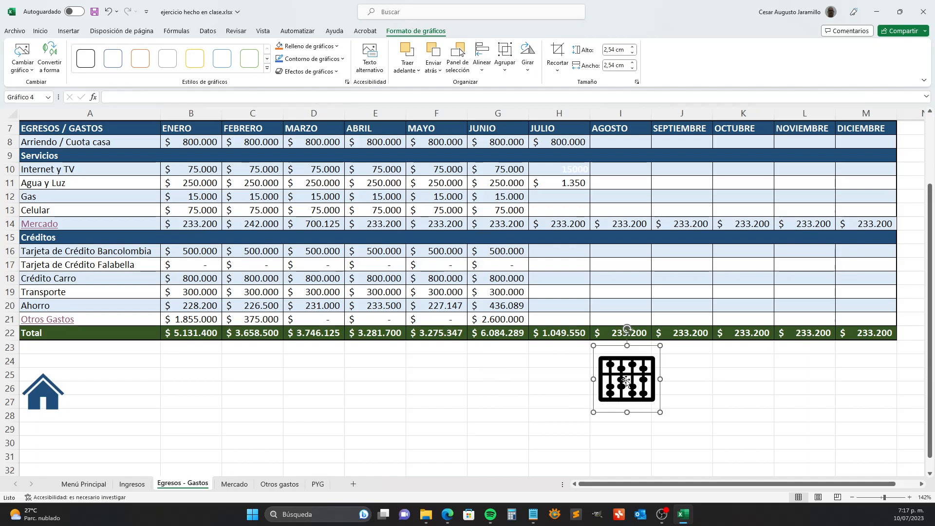
# Fill the abacus icon with the darkest blue theme colour
pyautogui.click(339, 49)
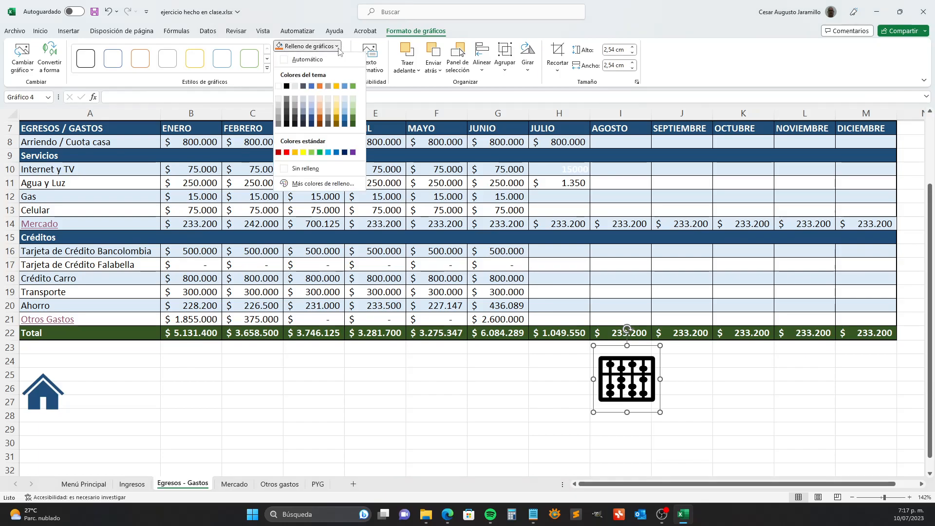
pyautogui.click(313, 125)
pyautogui.click(731, 402)
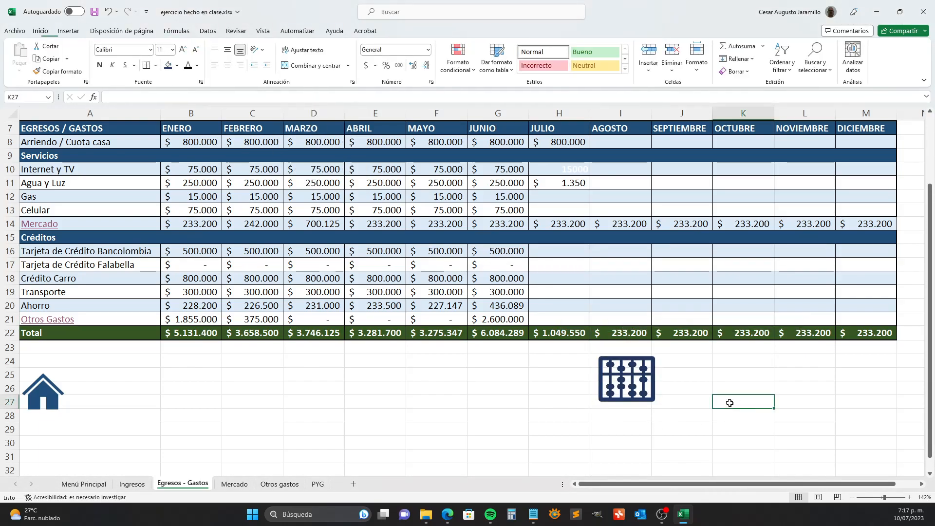
# Add a text box reading "Ver P Y G" just below the abacus icon
pyautogui.scroll(-1, 707, 367)
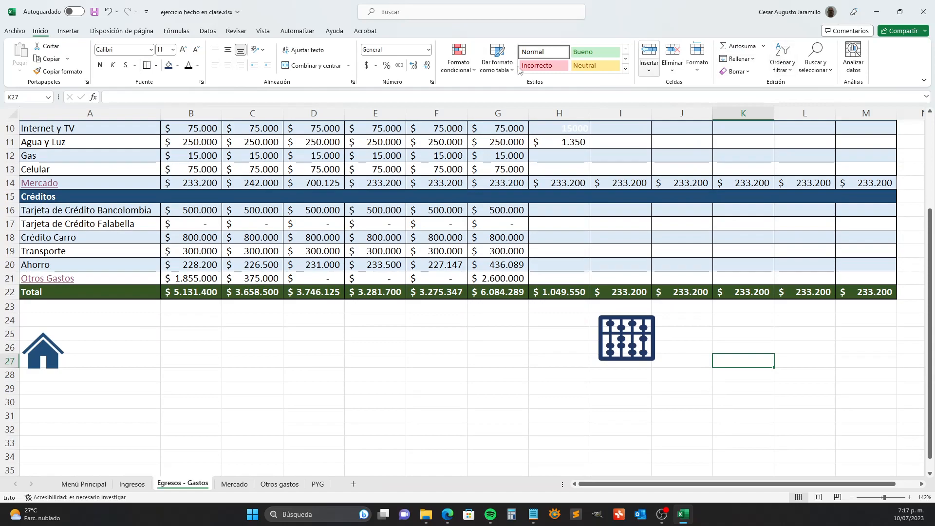
pyautogui.click(79, 32)
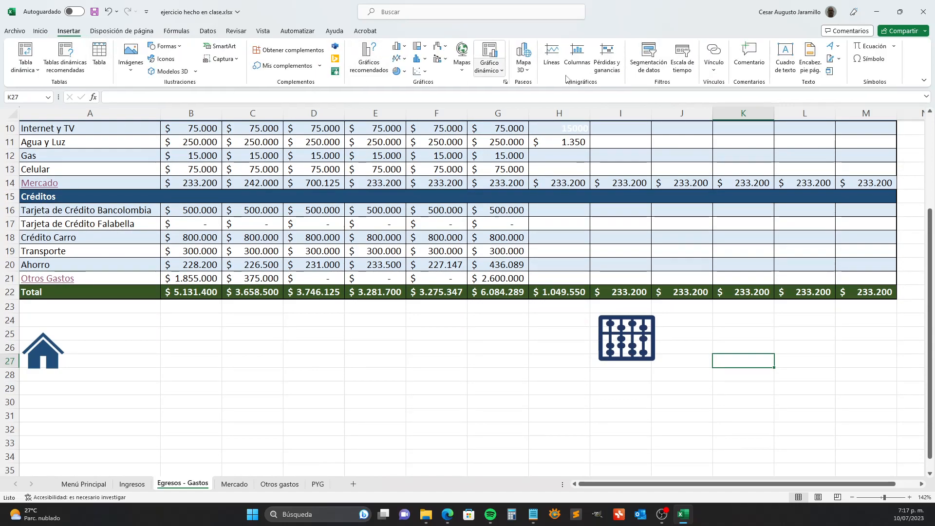
pyautogui.click(783, 64)
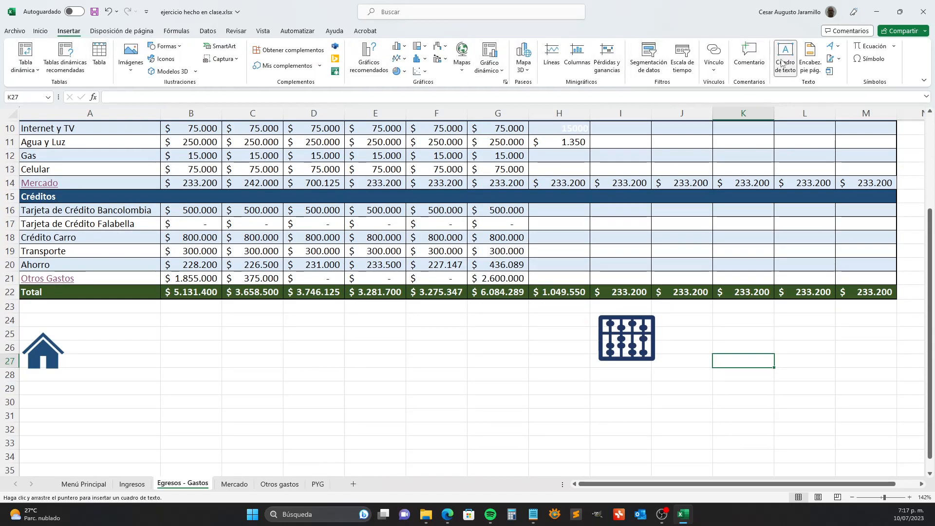
pyautogui.click(603, 372)
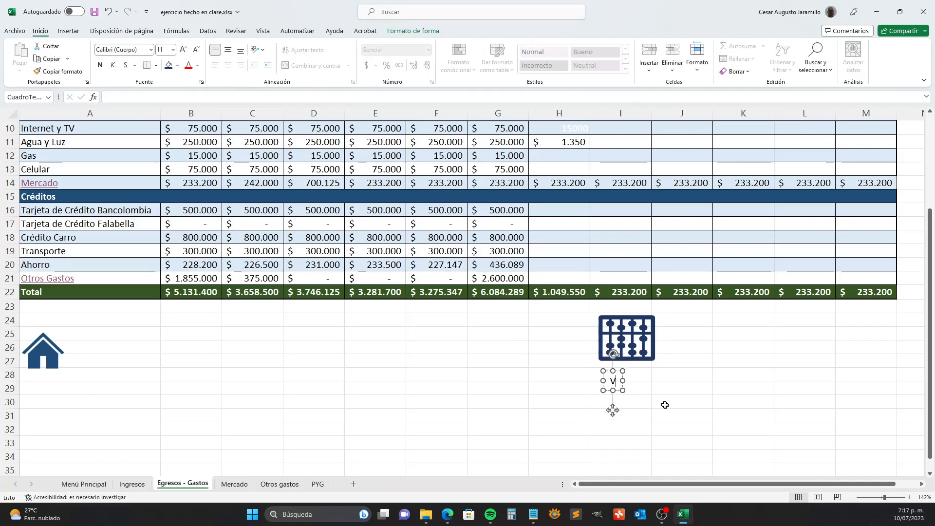
pyautogui.write('Ver P Y G')
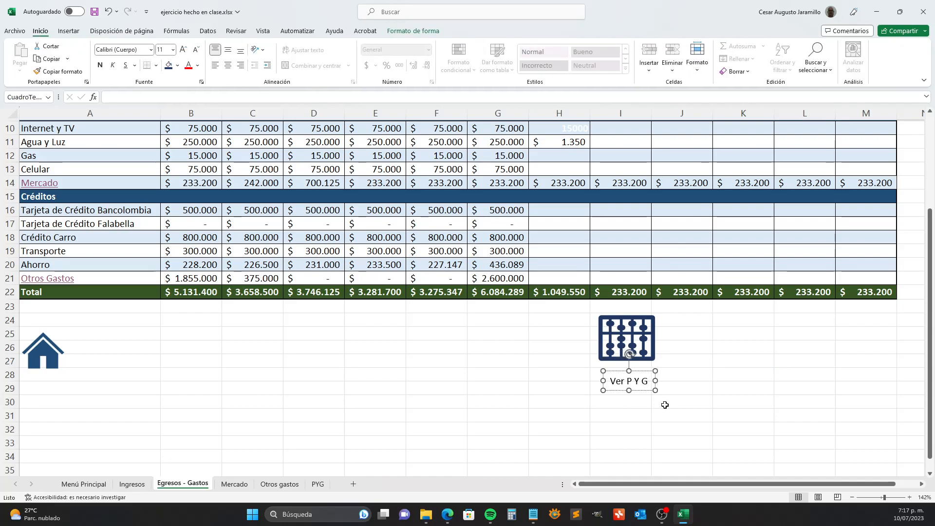
pyautogui.click(665, 404)
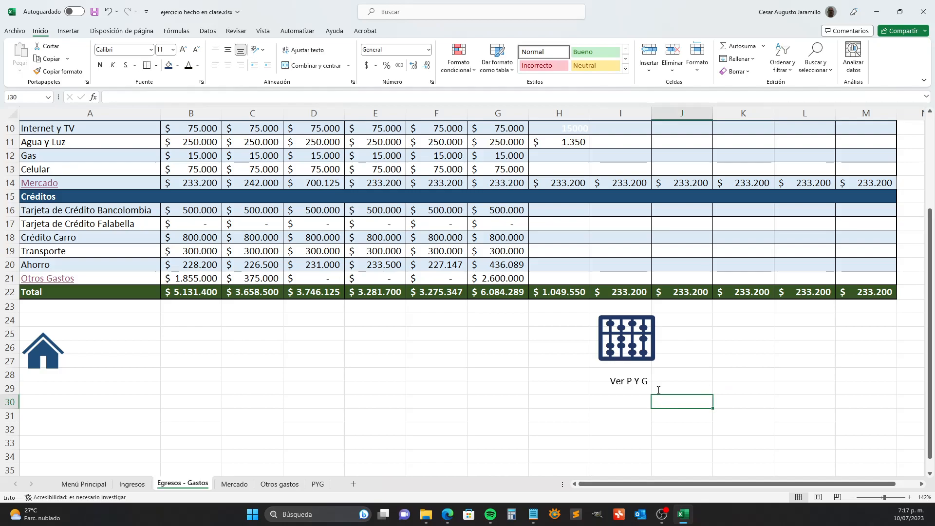
# Make the "Ver P Y G" label dark blue and bold, and move it up against the abacus icon
pyautogui.click(651, 371)
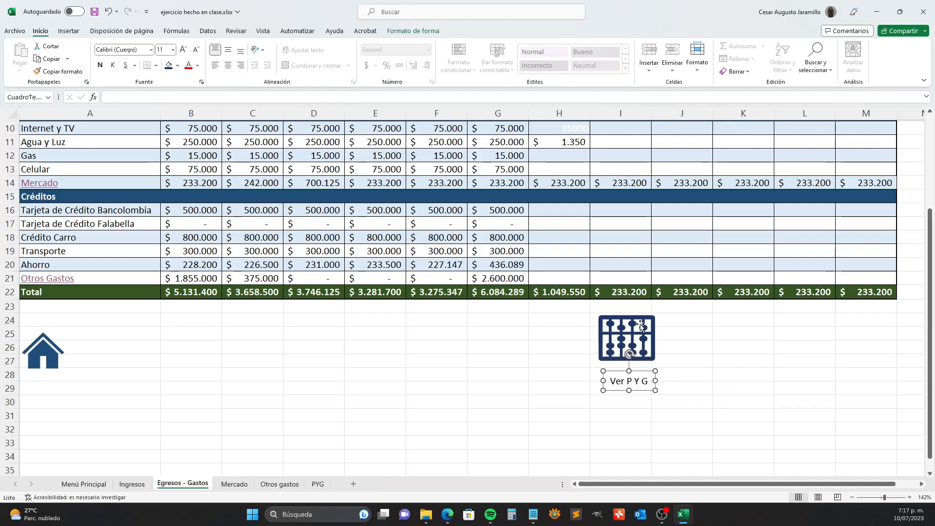
pyautogui.click(173, 68)
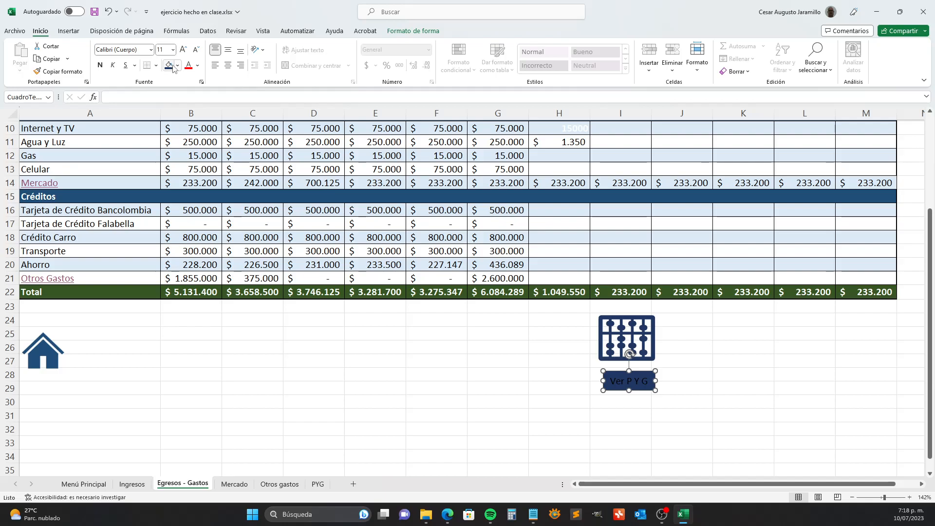
pyautogui.hotkey('ctrl', 'z')
pyautogui.click(197, 65)
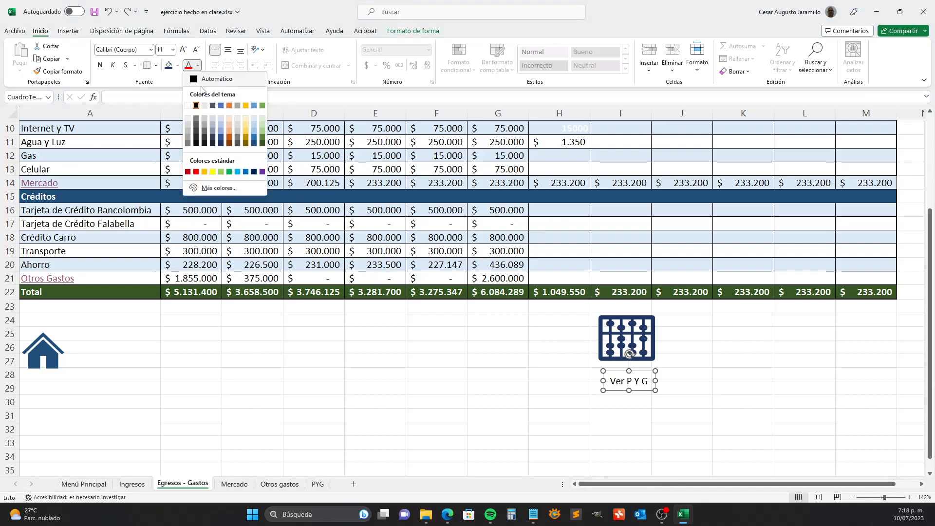
pyautogui.click(221, 143)
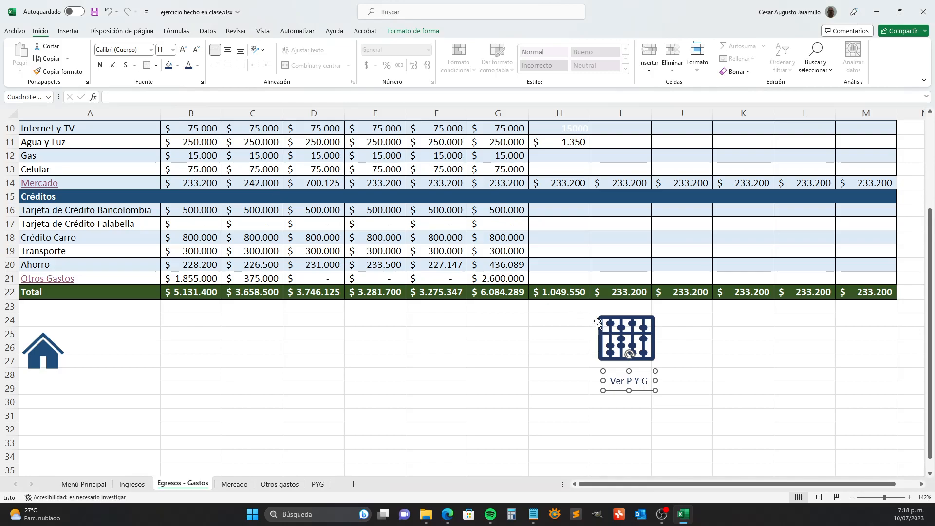
pyautogui.click(101, 65)
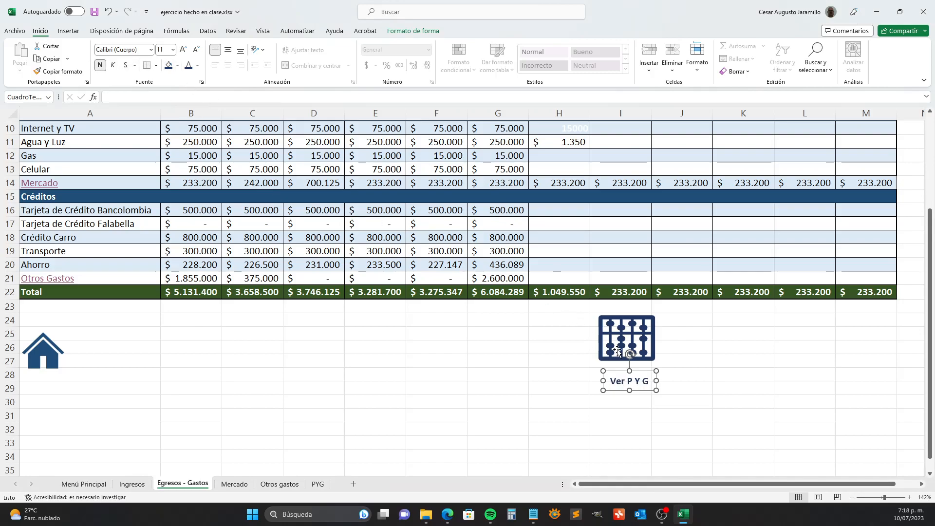
pyautogui.moveTo(644, 367); pyautogui.dragTo(645, 357)
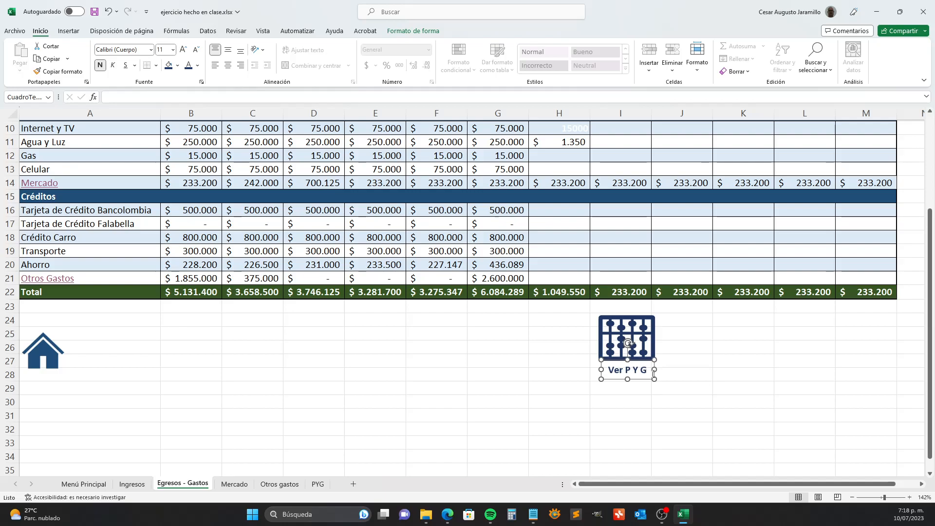
# Add a hyperlink from the "Ver P Y G" label to cell A1 of the PYG sheet
pyautogui.rightClick(655, 369)
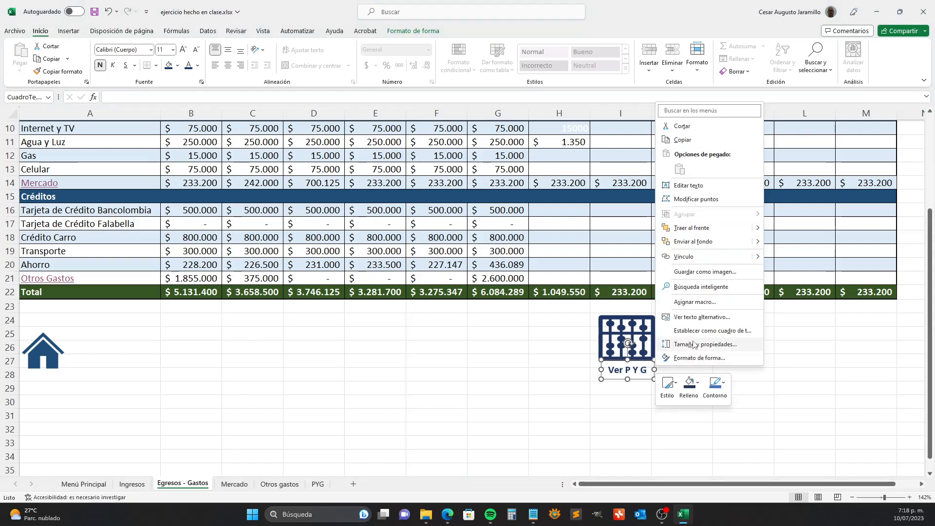
pyautogui.click(694, 257)
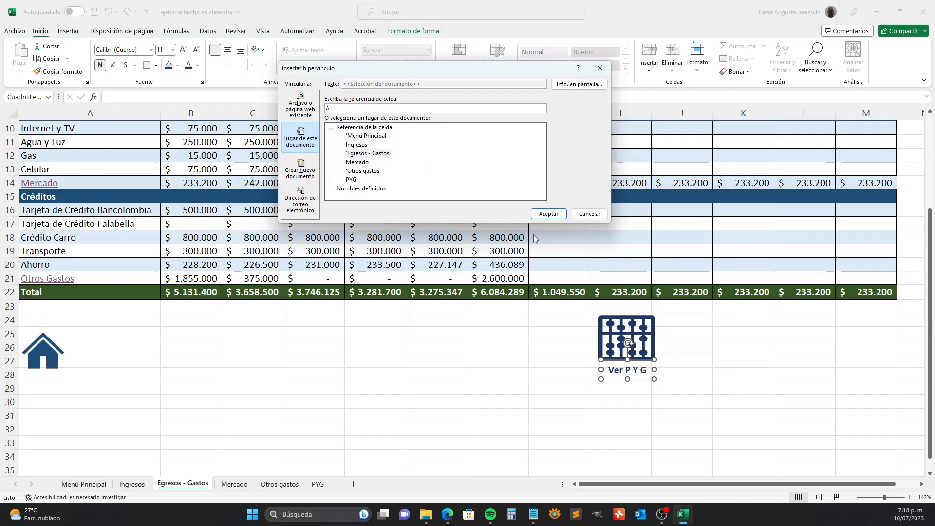
pyautogui.click(362, 183)
pyautogui.click(351, 180)
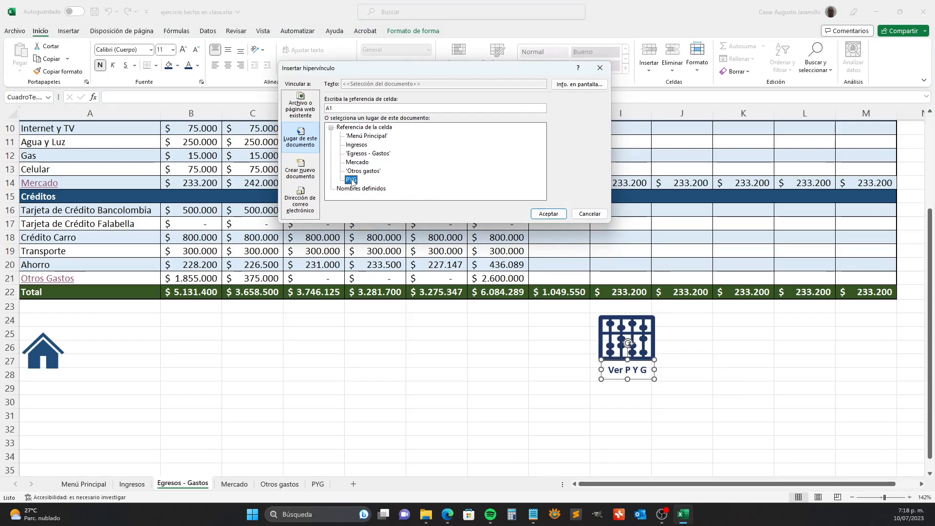
pyautogui.click(549, 213)
# Add a hyperlink from the abacus icon to cell A1 of the PYG sheet
pyautogui.click(641, 343)
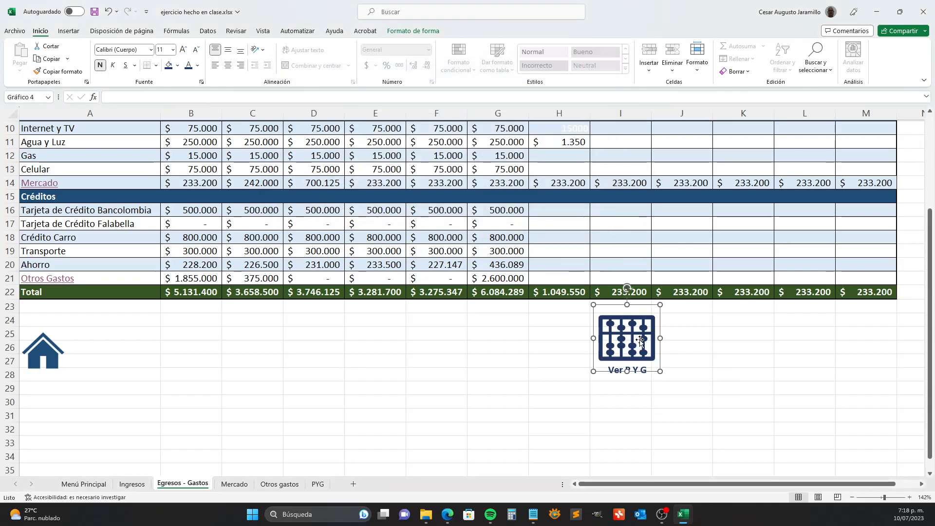
pyautogui.rightClick(641, 344)
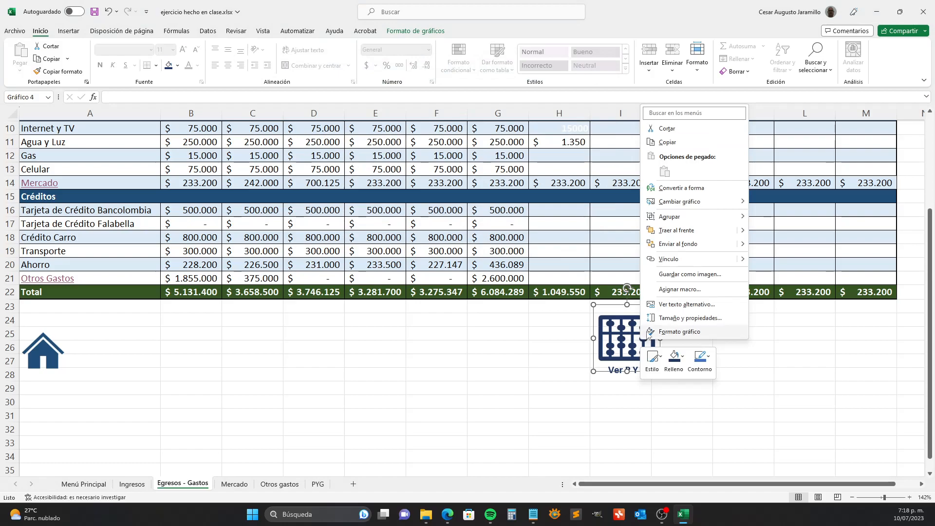
pyautogui.click(671, 260)
pyautogui.click(353, 172)
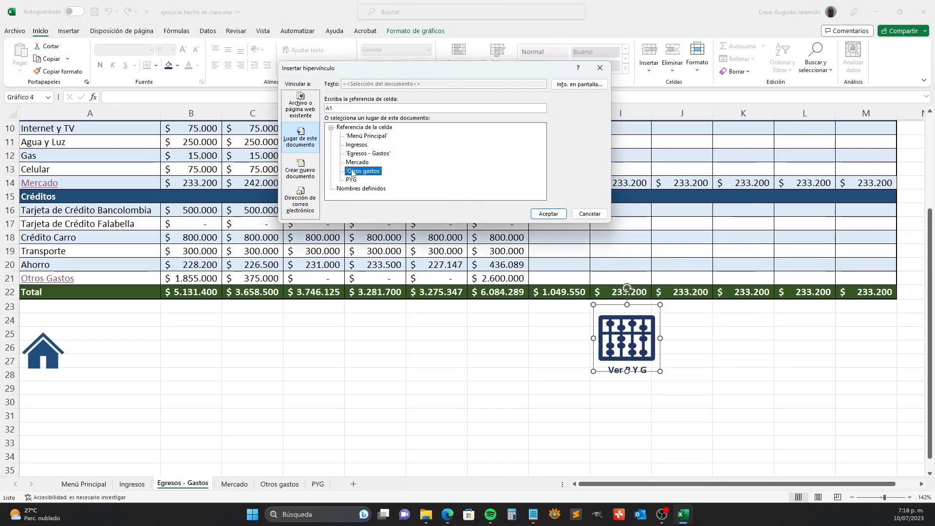
pyautogui.click(351, 180)
pyautogui.click(548, 214)
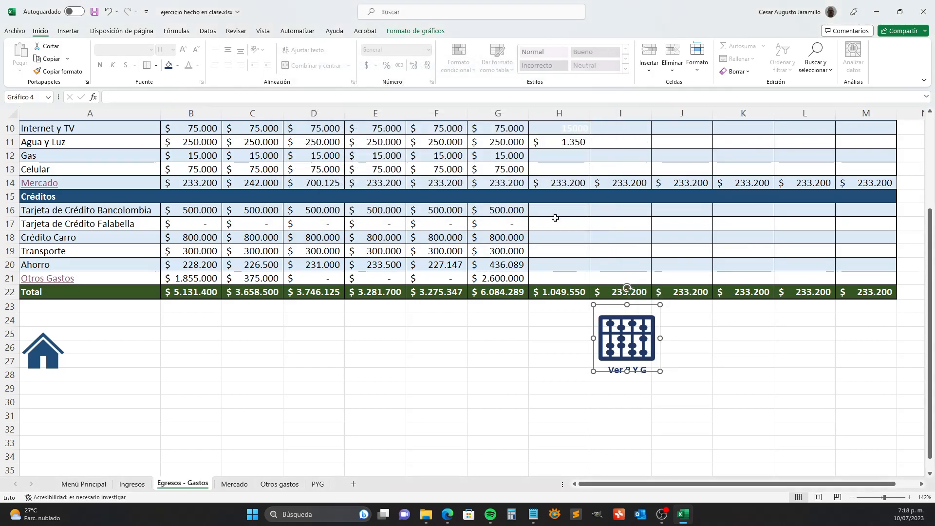
# Test the abacus icon's link to the PYG sheet and inspect the formula behind January's Gastos
pyautogui.click(557, 359)
pyautogui.click(609, 338)
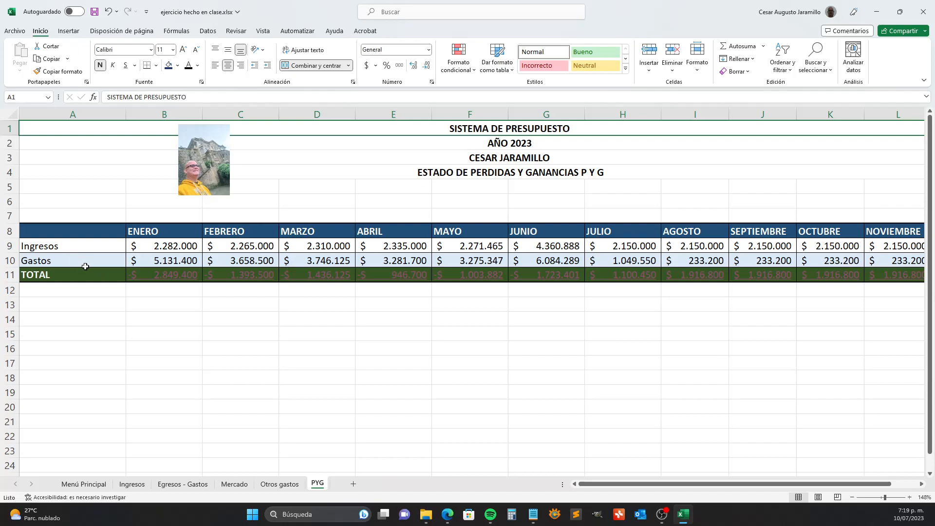
pyautogui.click(167, 262)
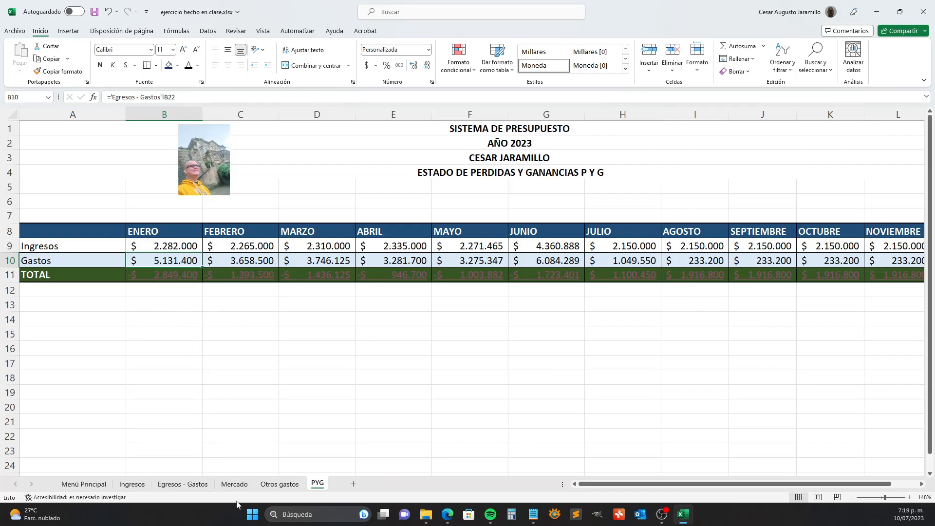
# Insert a blank row above the TOTAL row on the Mercado sheet
pyautogui.click(239, 484)
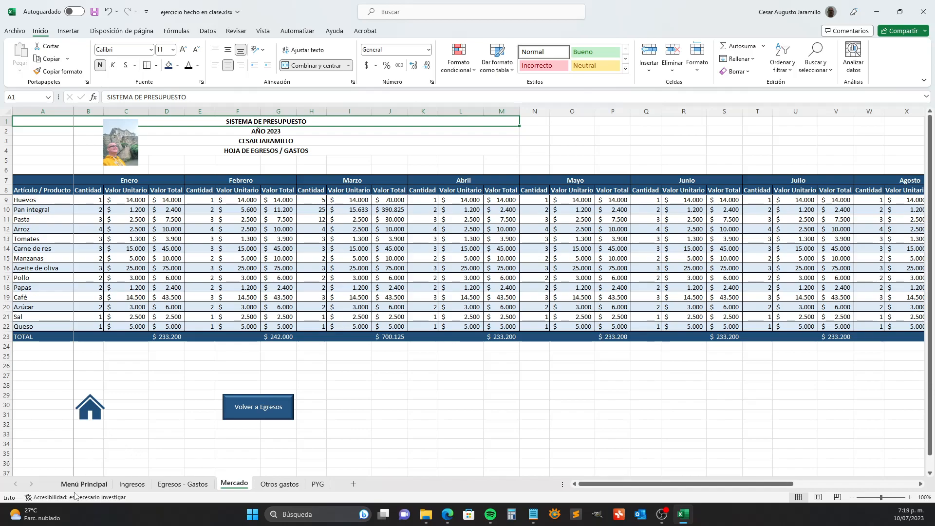
pyautogui.click(2, 336)
pyautogui.rightClick(2, 336)
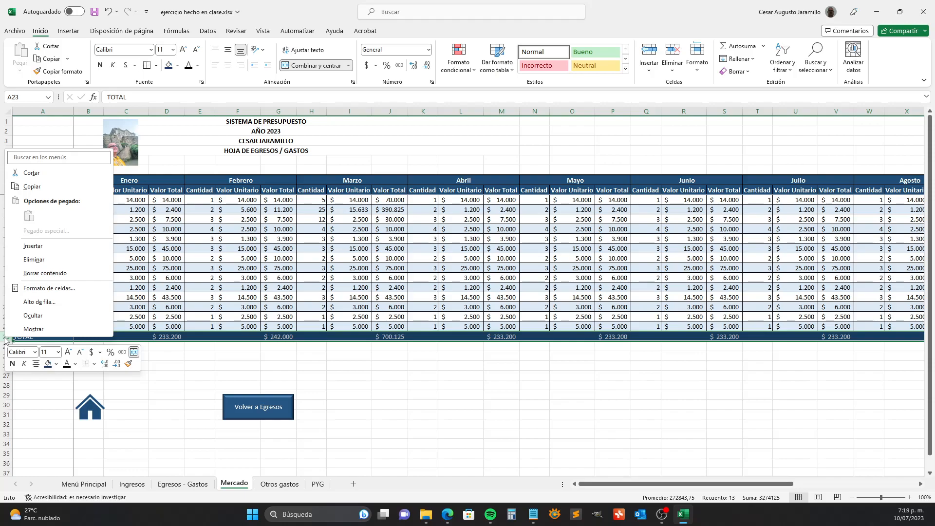
pyautogui.click(45, 246)
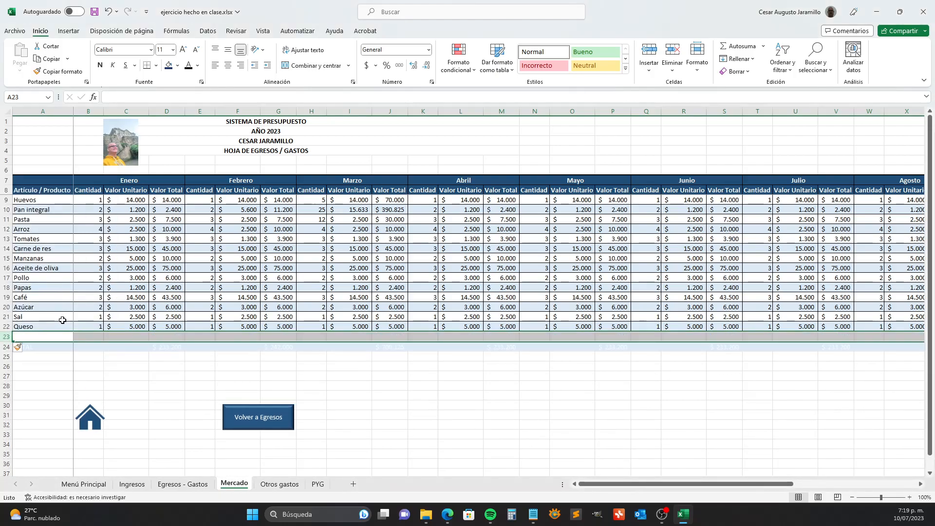
# Enter Papaya as a new product in row 23, with an Enero quantity of 1 and a unit value of 2500
pyautogui.click(55, 340)
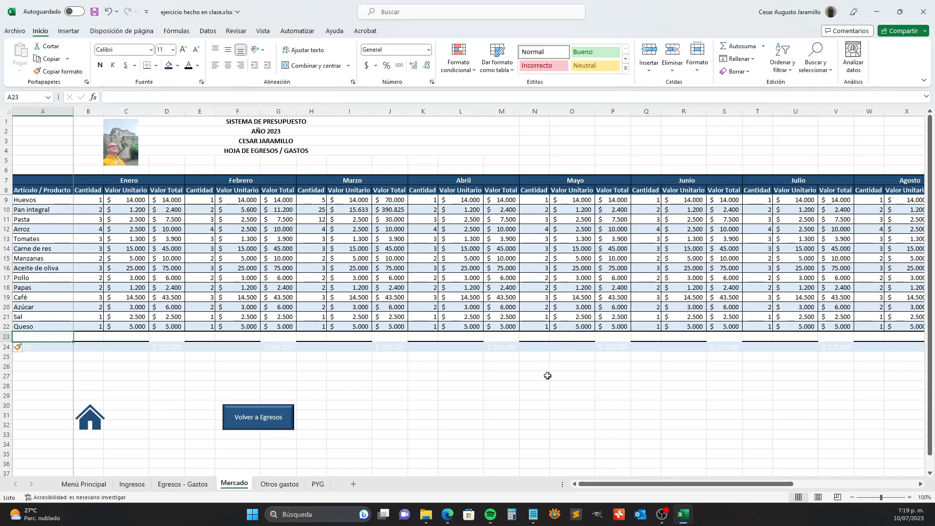
pyautogui.write('Papaya')
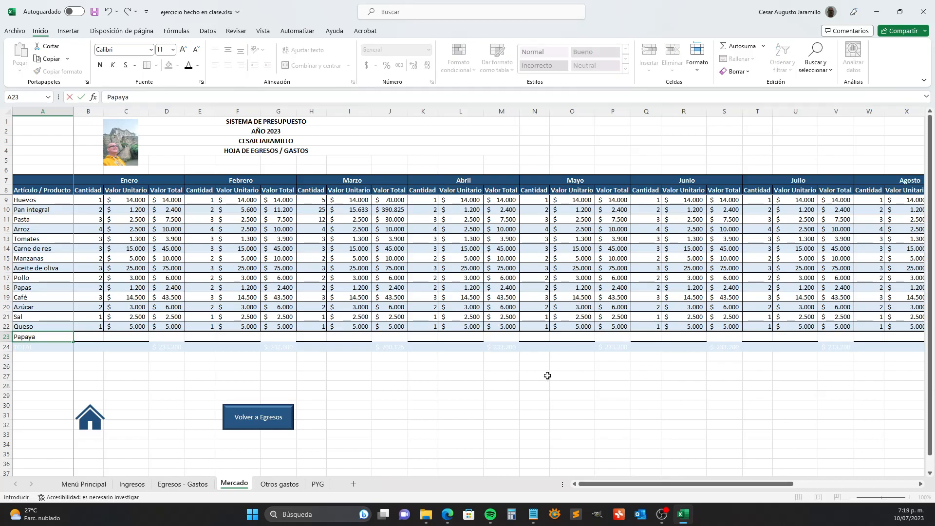
pyautogui.press('Tab')
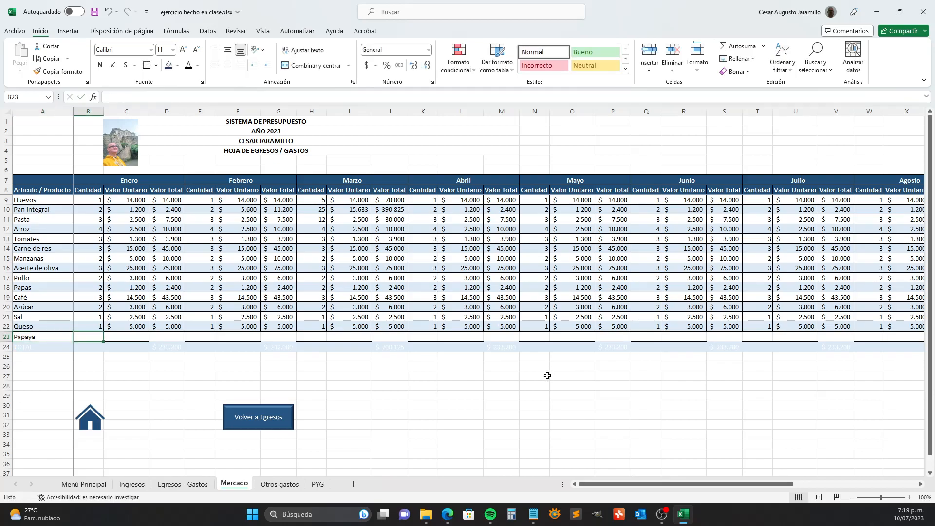
pyautogui.write('1')
pyautogui.press('Return')
pyautogui.press('Up')
pyautogui.press('Right')
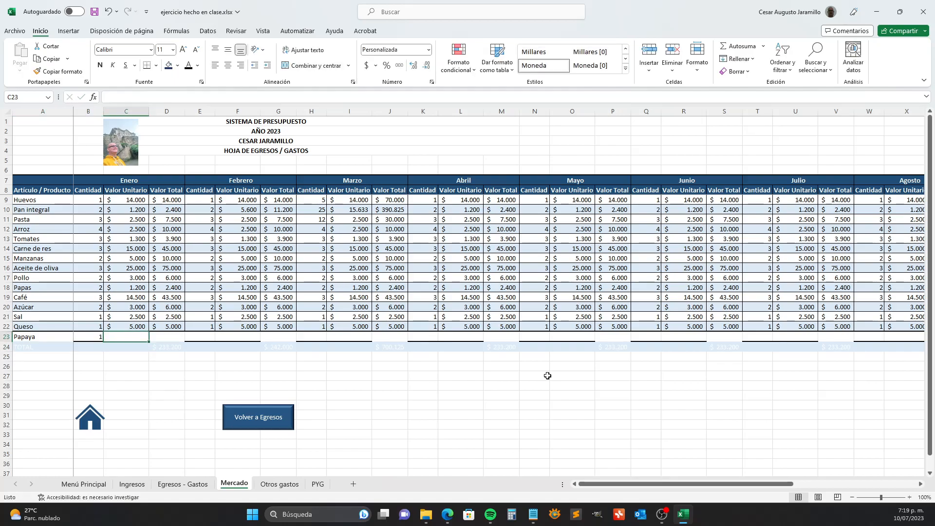
pyautogui.write('2500')
pyautogui.press('Return')
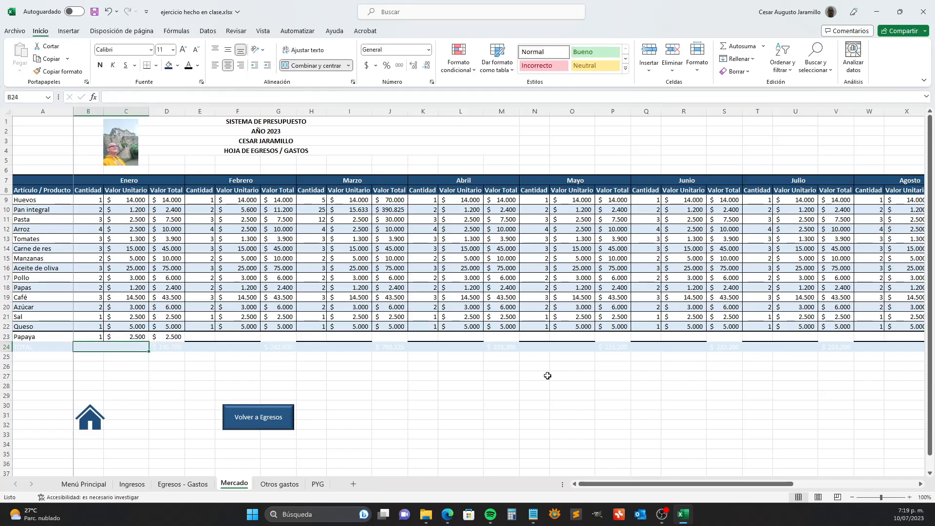
# Set the font of the Enero total in D24 to black
pyautogui.press('Up')
pyautogui.press('Right')
pyautogui.press('Right')
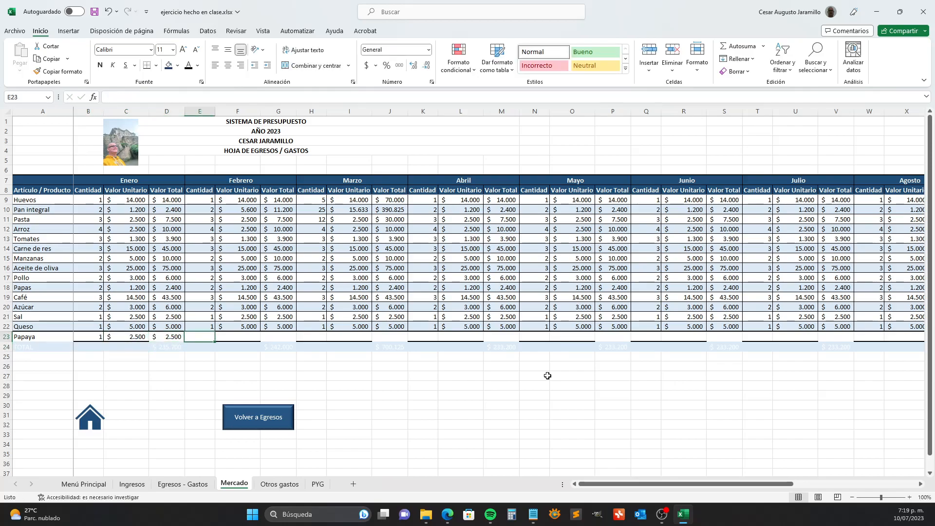
pyautogui.press('Down')
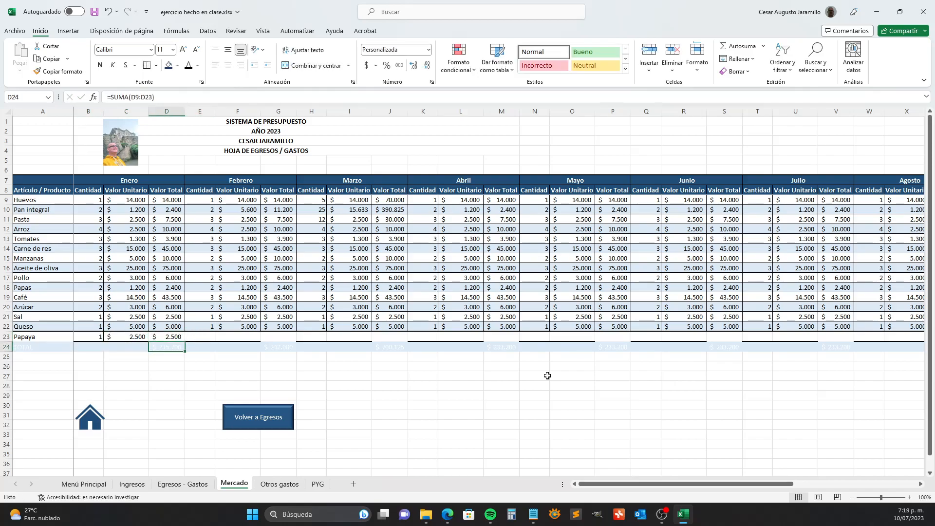
pyautogui.scroll(-2, 436, 386)
pyautogui.scroll(1, 443, 386)
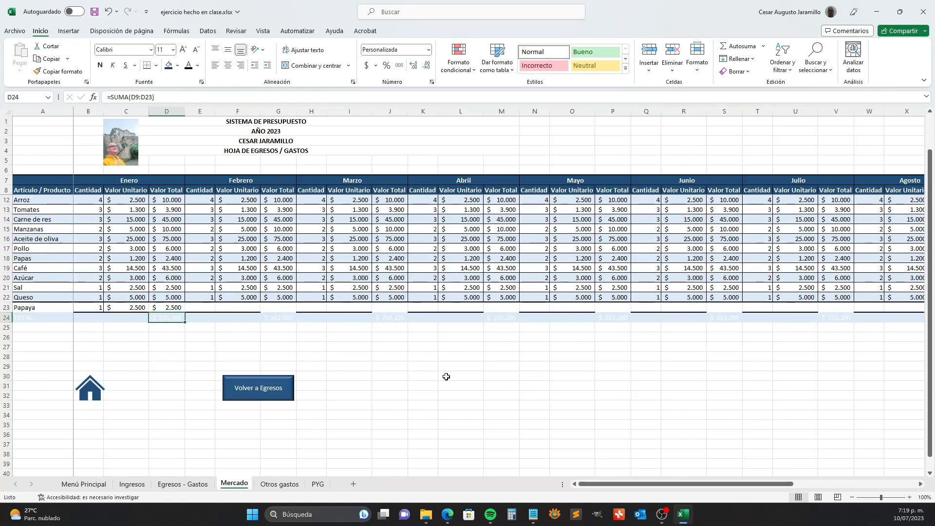
pyautogui.click(190, 67)
# Check the January total's formula on the Otros gastos sheet and return to Mercado
pyautogui.click(288, 488)
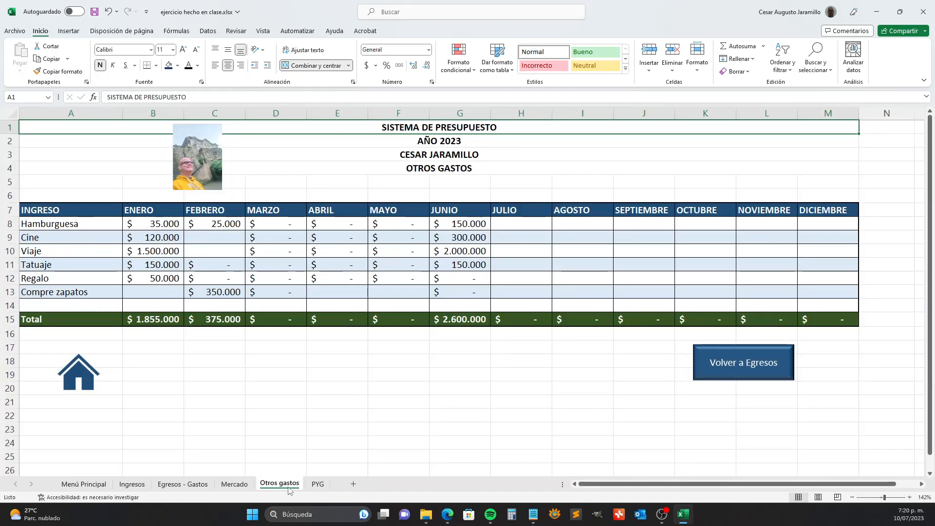
pyautogui.click(150, 322)
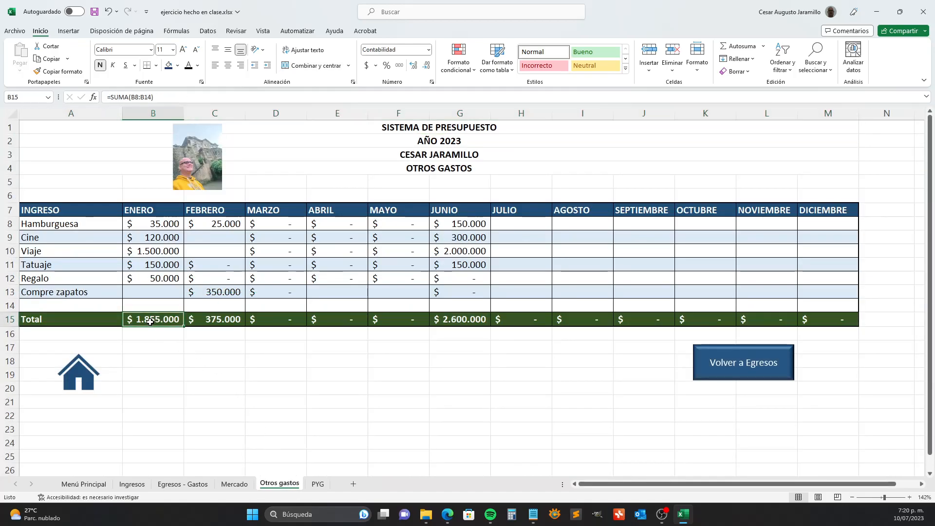
pyautogui.click(234, 484)
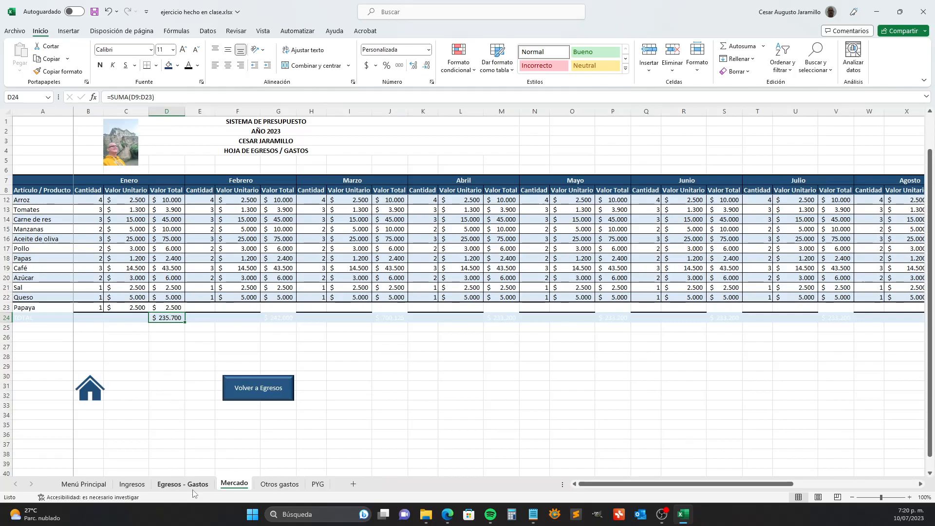
# Check that the Mercado row on Egresos - Gastos refers to the monthly totals in row 24 of the Mercado sheet
pyautogui.click(131, 485)
pyautogui.click(174, 485)
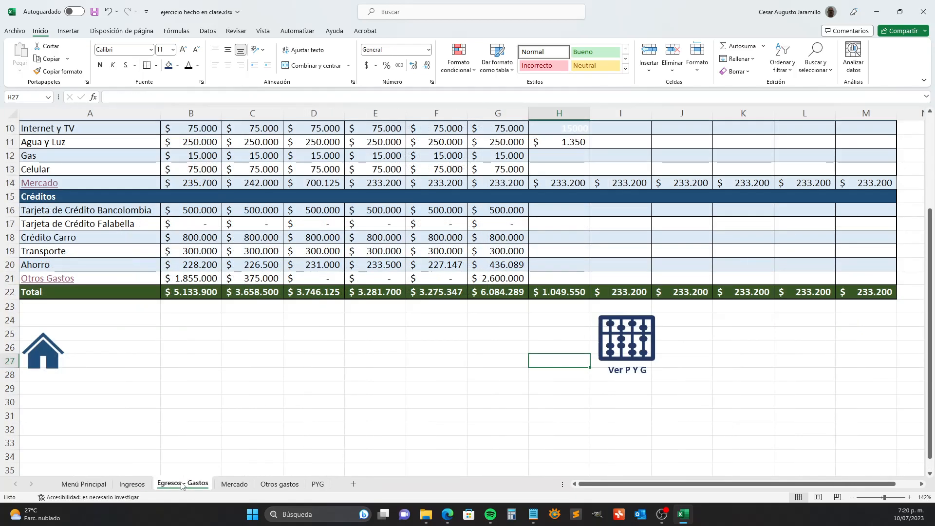
pyautogui.click(195, 183)
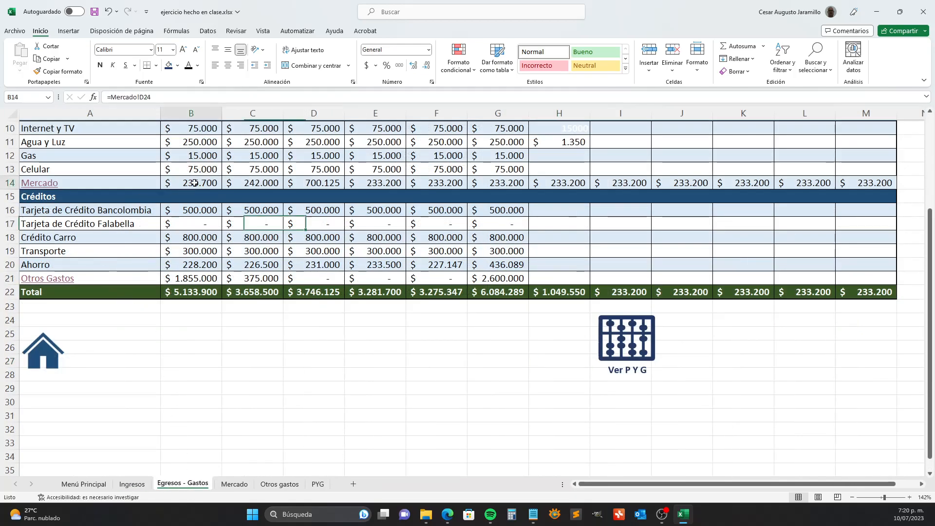
pyautogui.click(236, 485)
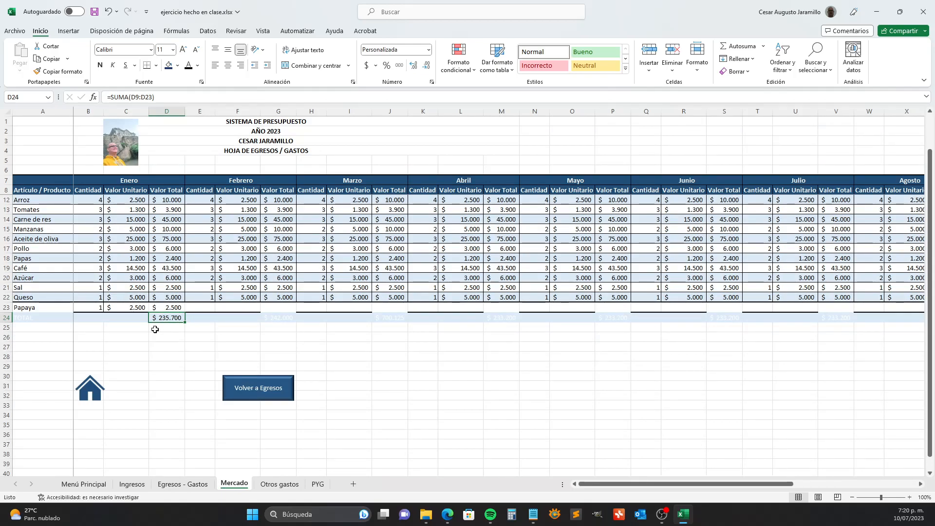
pyautogui.click(206, 487)
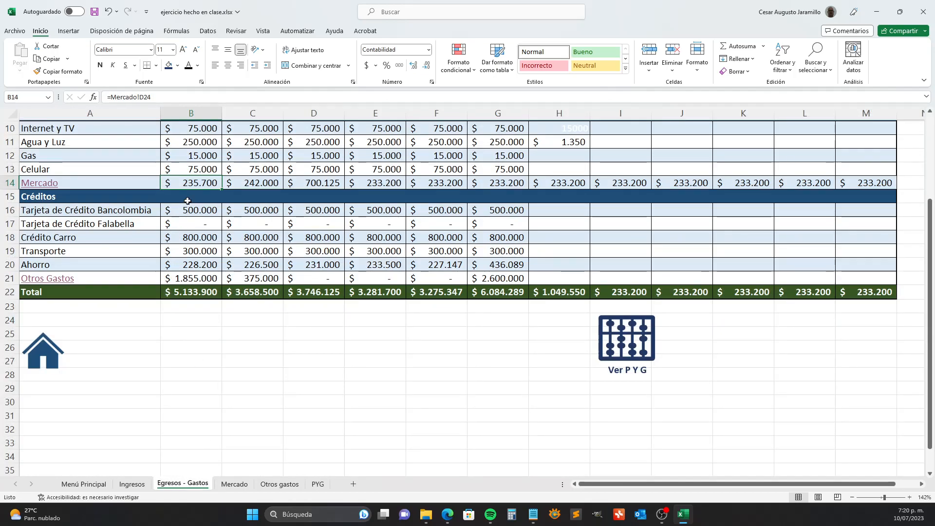
pyautogui.click(253, 180)
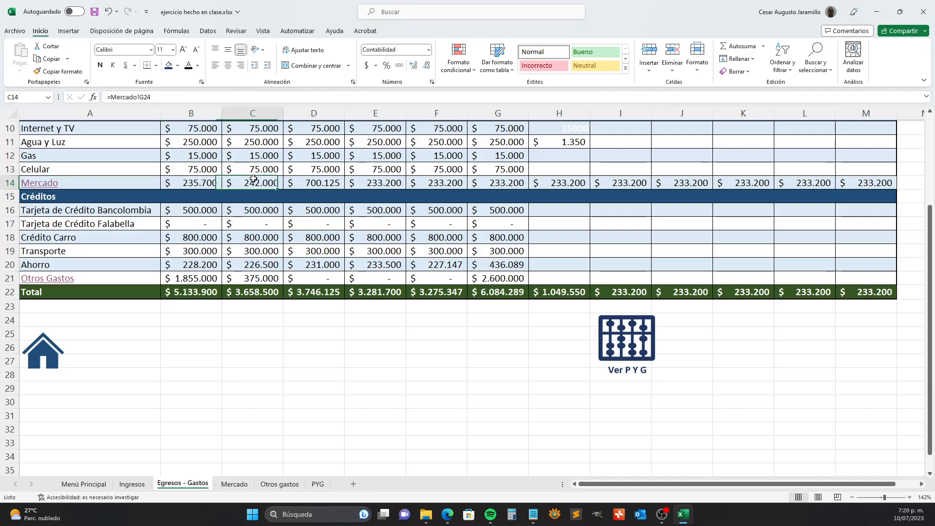
pyautogui.click(219, 182)
pyautogui.click(238, 182)
pyautogui.click(324, 181)
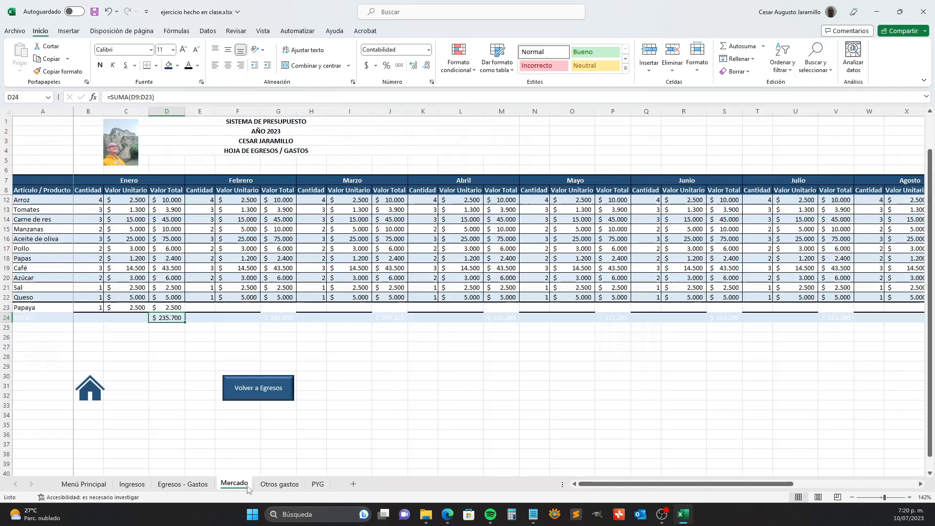
# Look over the Papaya row's cells for Mayo and Junio on the Mercado sheet
pyautogui.click(246, 485)
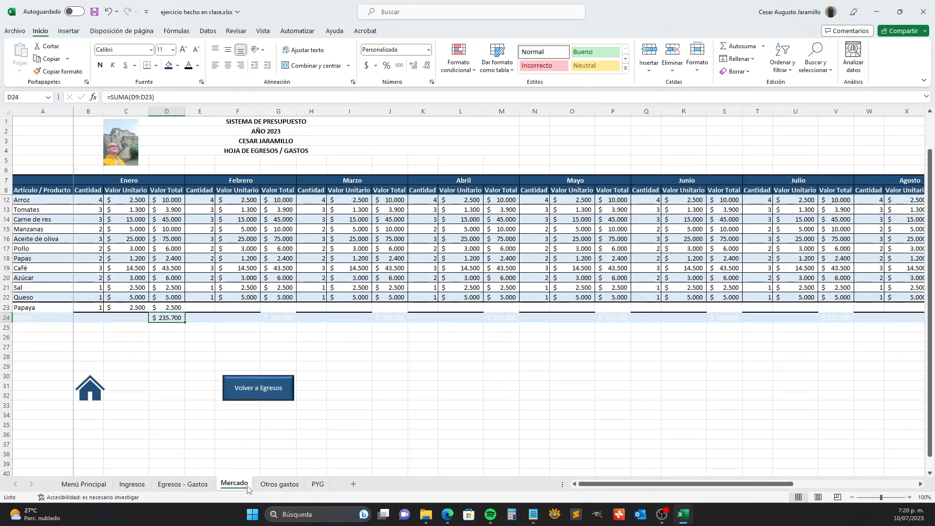
pyautogui.click(486, 314)
pyautogui.click(521, 308)
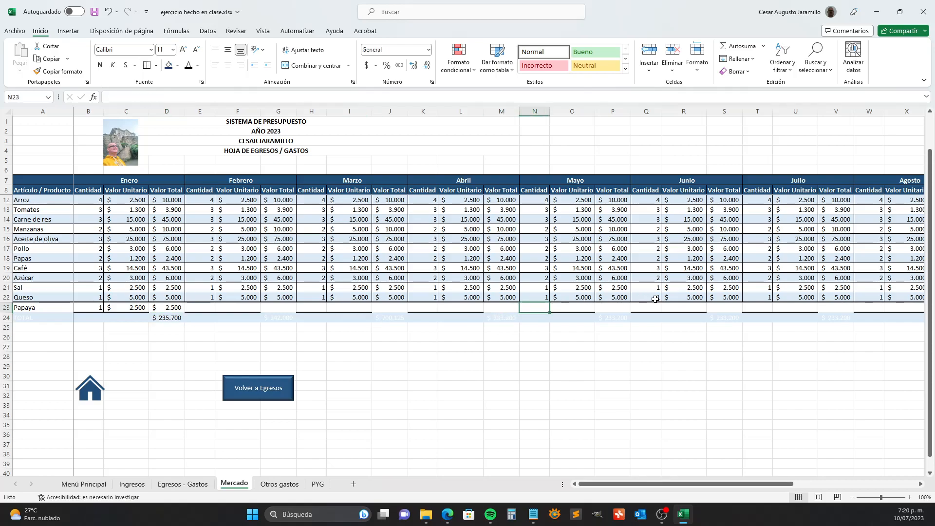
pyautogui.click(667, 307)
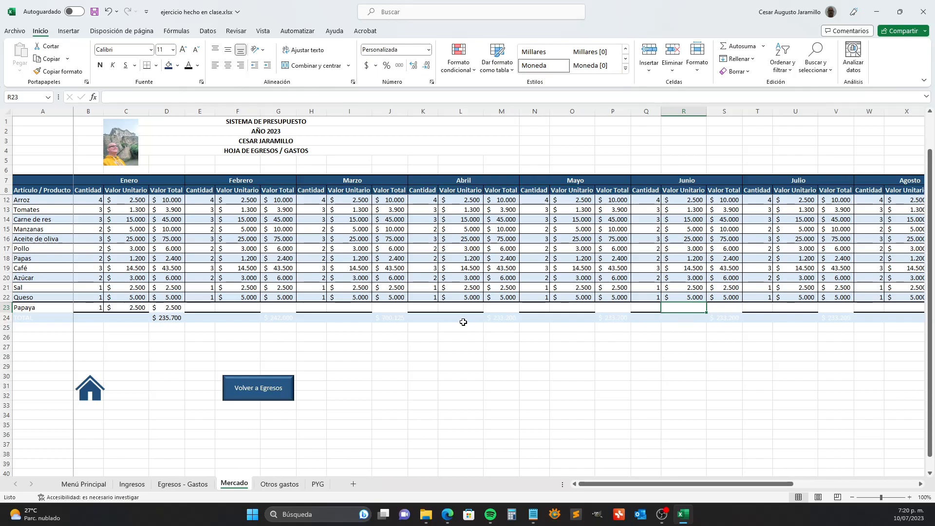
pyautogui.click(584, 308)
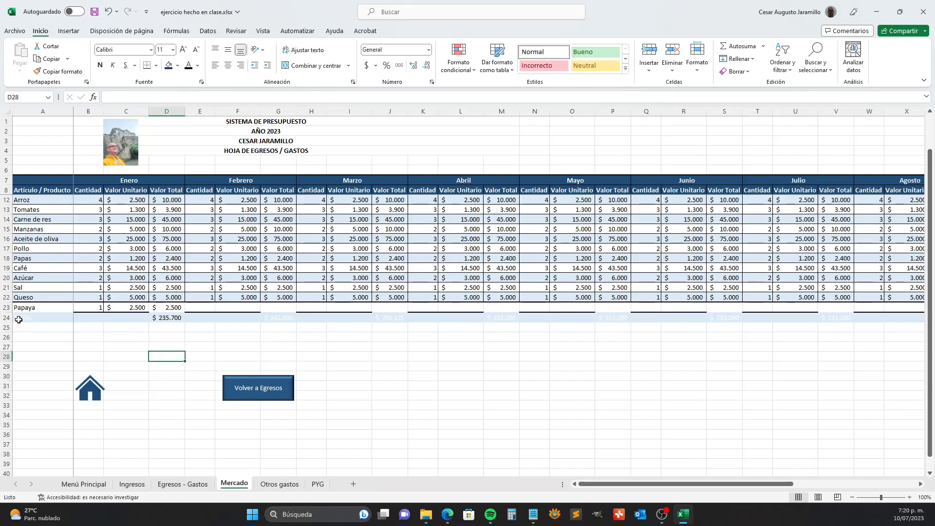
# Try a dark blue fill on the Mercado TOTAL row A24:AK24, and set the row's font to black
pyautogui.moveTo(17, 319); pyautogui.dragTo(841, 317)
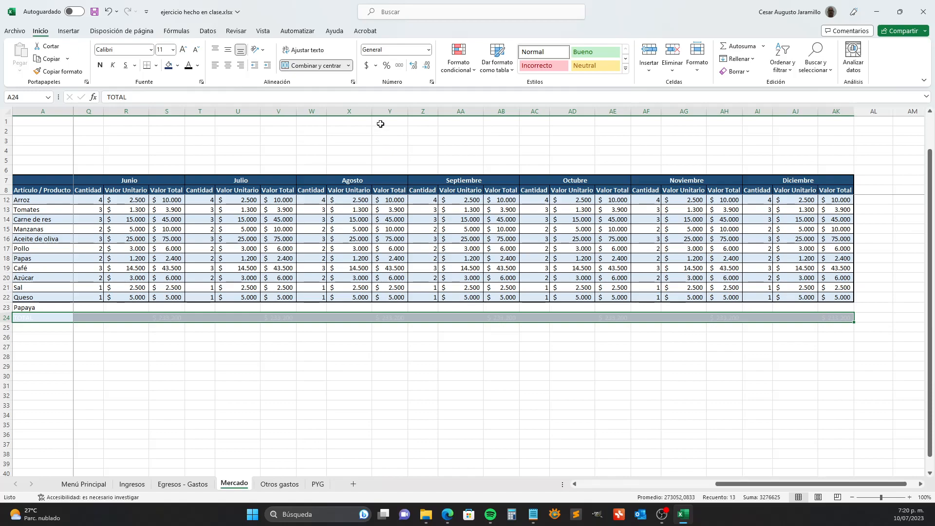
pyautogui.click(178, 66)
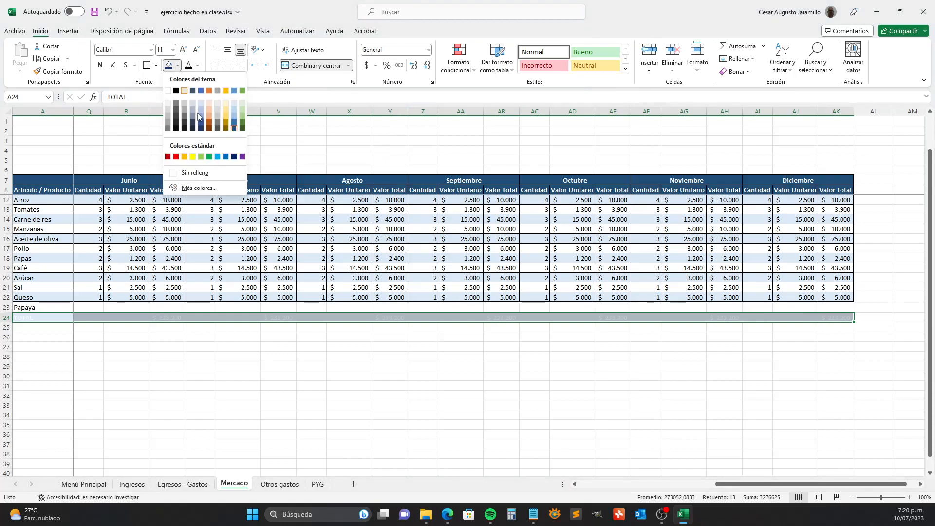
pyautogui.click(233, 129)
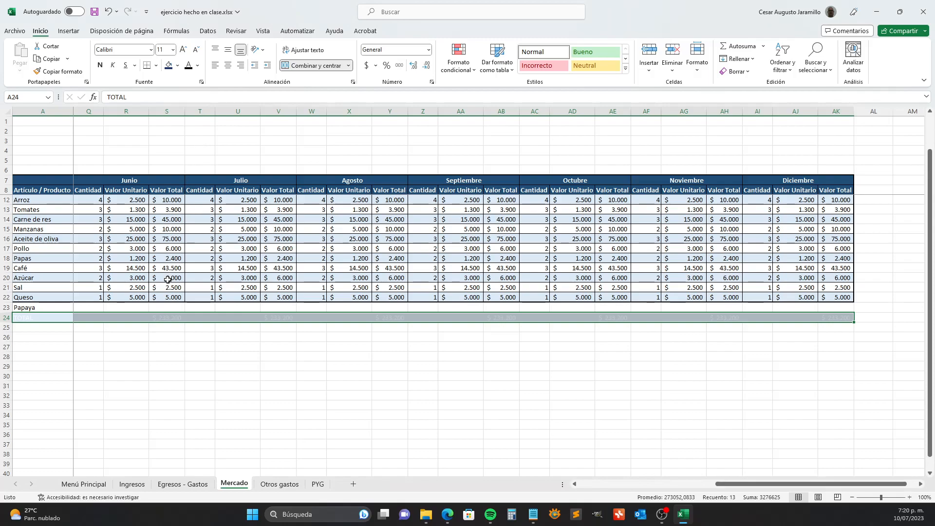
pyautogui.click(188, 65)
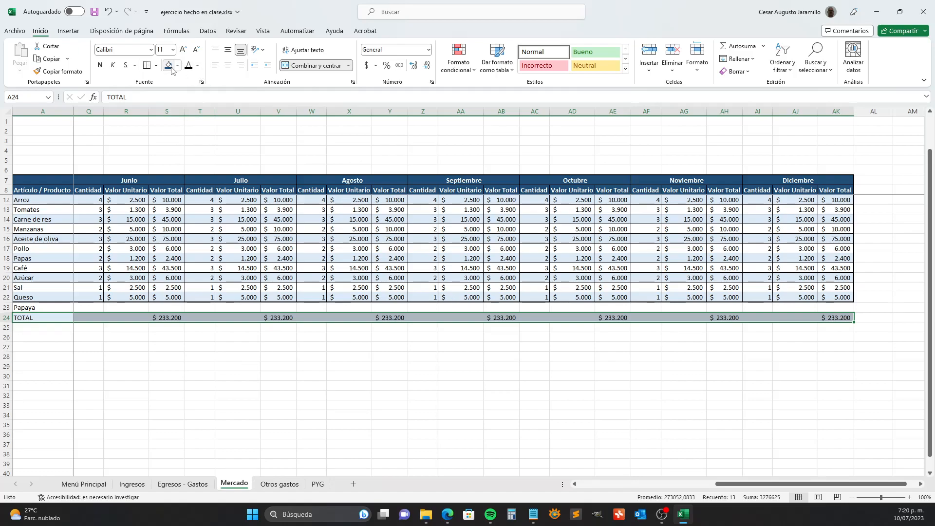
pyautogui.click(297, 389)
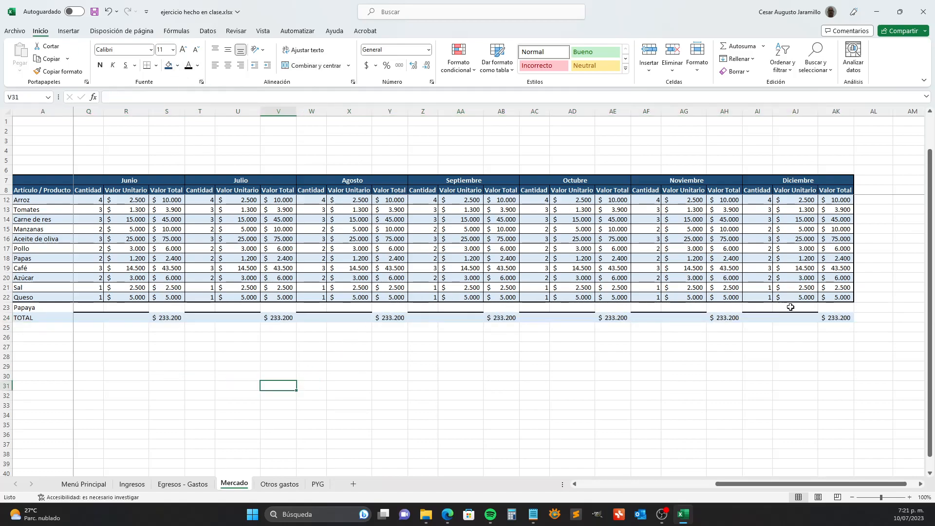
# Look over the Mercado table from Diciembre back to Enero and up to the sheet's title rows
pyautogui.moveTo(775, 485); pyautogui.dragTo(644, 487)
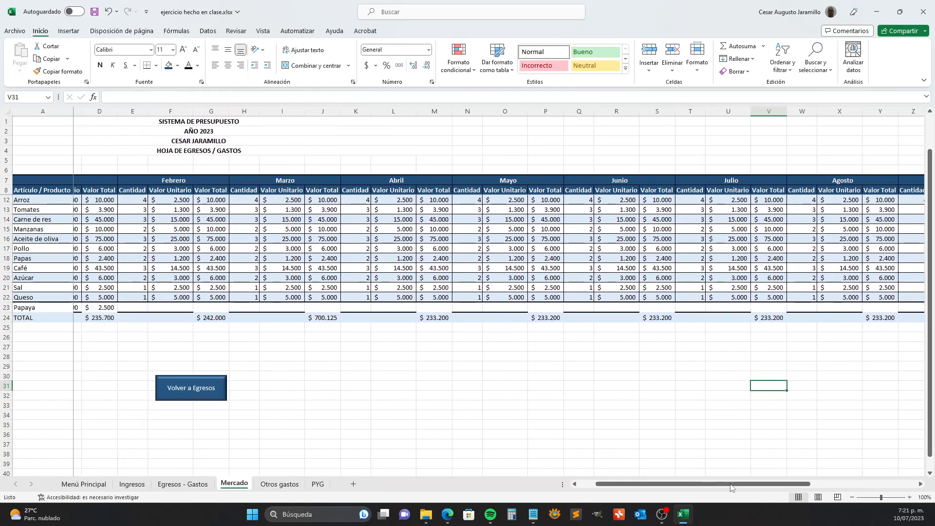
pyautogui.moveTo(751, 490); pyautogui.dragTo(733, 489)
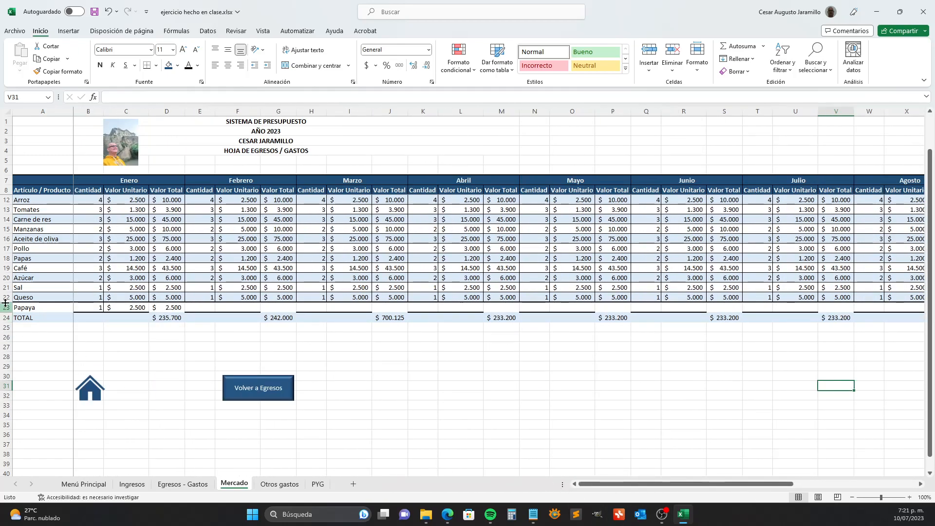
pyautogui.press('Left')
pyautogui.press('Left')
pyautogui.press('Left')
pyautogui.press('Left')
pyautogui.press('Left')
pyautogui.press('Left')
pyautogui.press('Left')
pyautogui.press('Left')
pyautogui.press('Left')
pyautogui.press('Left')
pyautogui.press('Left')
pyautogui.press('Left')
pyautogui.press('Left')
pyautogui.press('Left')
pyautogui.press('Left')
pyautogui.press('Left')
pyautogui.press('Left')
pyautogui.press('Left')
pyautogui.press('Left')
pyautogui.press('Left')
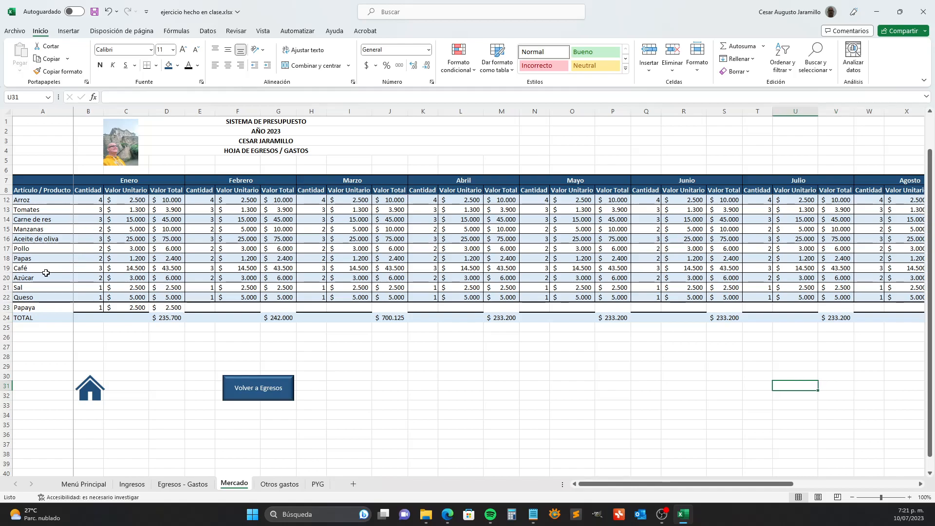
pyautogui.press('Up')
pyautogui.press('Up')
pyautogui.press('Up')
pyautogui.press('Up')
pyautogui.press('Up')
pyautogui.press('Up')
pyautogui.press('Up')
pyautogui.press('Up')
pyautogui.press('Up')
pyautogui.press('Up')
pyautogui.press('Up')
pyautogui.press('Up')
pyautogui.press('Up')
pyautogui.press('Up')
pyautogui.press('Up')
pyautogui.press('Up')
pyautogui.press('Up')
pyautogui.press('Up')
pyautogui.press('Up')
pyautogui.press('Up')
pyautogui.press('Up')
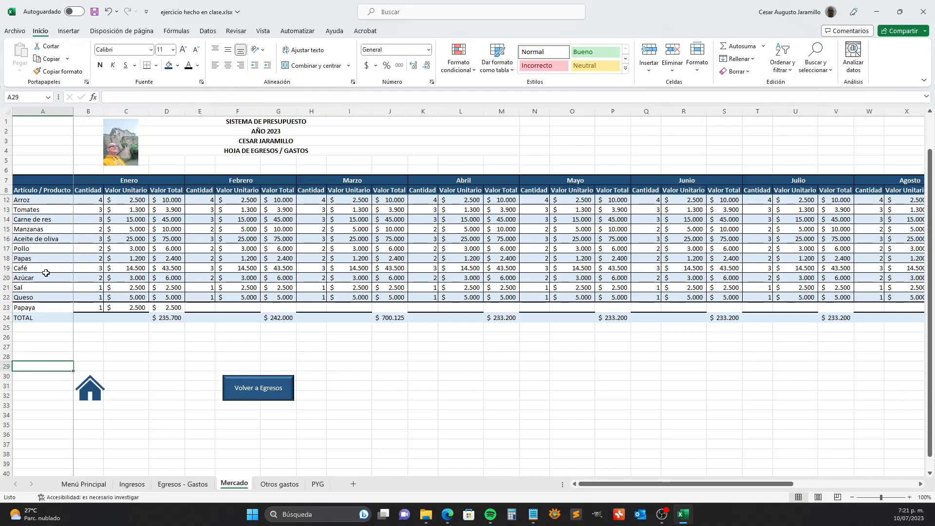
pyautogui.press('Down')
pyautogui.press('Down')
pyautogui.press('Down')
pyautogui.press('Down')
pyautogui.press('Down')
pyautogui.press('Down')
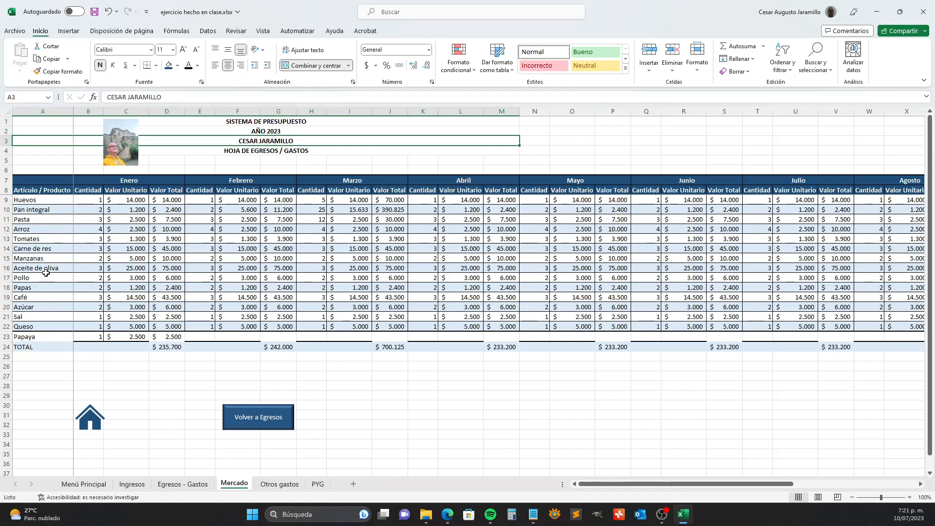
pyautogui.press('Right')
pyautogui.press('Right')
pyautogui.press('Right')
pyautogui.press('Right')
pyautogui.press('Right')
pyautogui.press('Right')
pyautogui.press('Right')
pyautogui.press('Right')
pyautogui.press('Right')
pyautogui.press('Right')
pyautogui.press('Right')
pyautogui.press('Right')
pyautogui.press('Right')
pyautogui.press('Right')
pyautogui.press('Right')
pyautogui.press('Right')
pyautogui.press('Right')
pyautogui.press('Right')
pyautogui.press('Right')
pyautogui.press('Right')
pyautogui.press('Right')
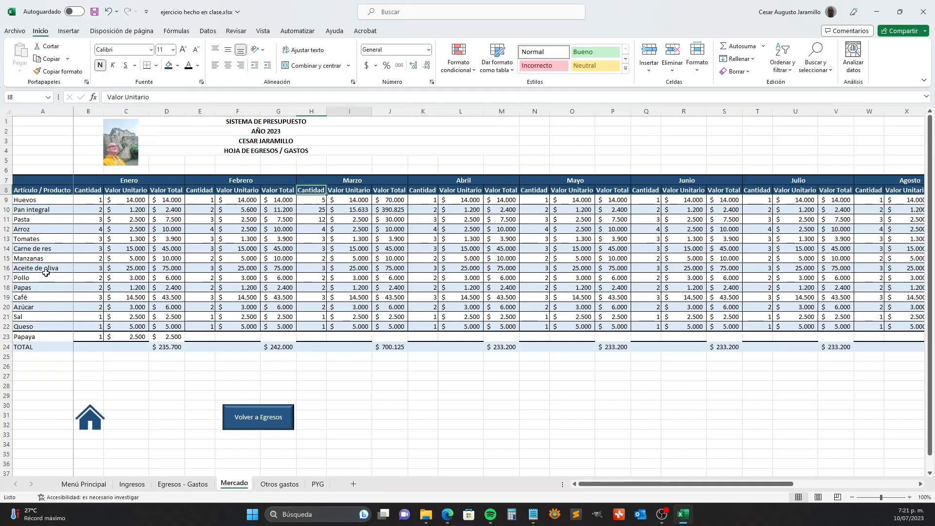
pyautogui.press('Left')
pyautogui.press('Left')
pyautogui.press('Left')
pyautogui.press('Left')
pyautogui.press('Left')
pyautogui.press('Left')
pyautogui.press('Left')
pyautogui.press('Left')
pyautogui.press('Left')
pyautogui.press('Left')
pyautogui.press('Left')
pyautogui.press('Left')
pyautogui.press('Left')
pyautogui.press('Left')
pyautogui.press('Left')
pyautogui.press('Left')
pyautogui.press('Left')
pyautogui.press('Left')
pyautogui.press('Left')
pyautogui.press('Left')
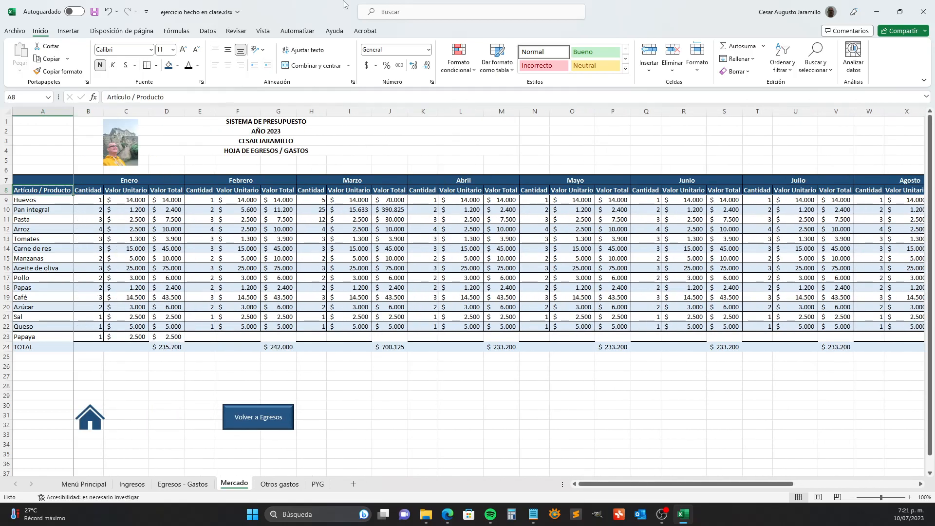
pyautogui.hotkey('alt', 'Tab')
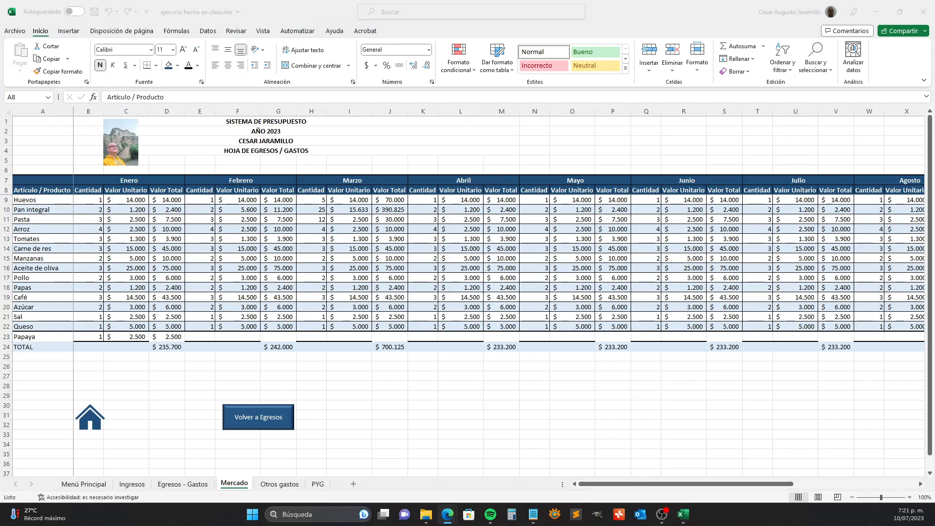
# Fill the PYG button on the Menú Principal sheet with the dark blue theme colour used by the other buttons
pyautogui.click(319, 484)
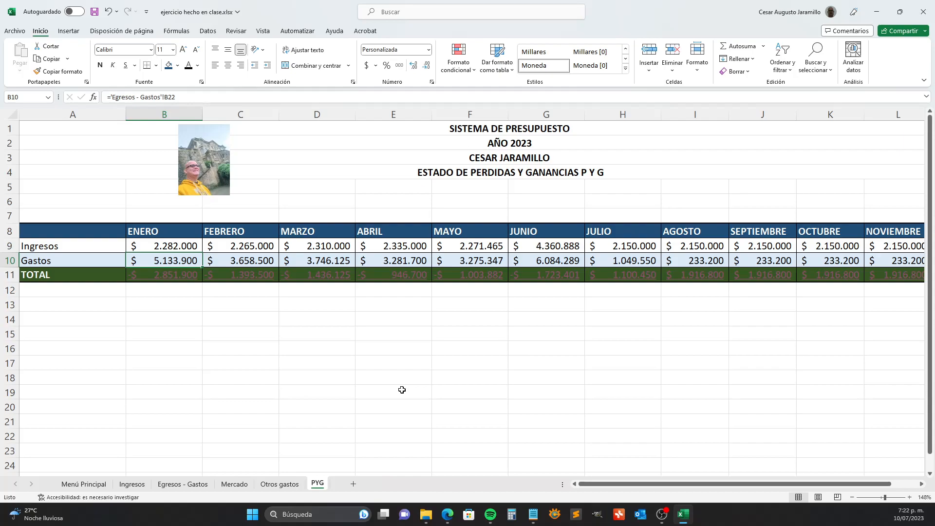
pyautogui.click(82, 487)
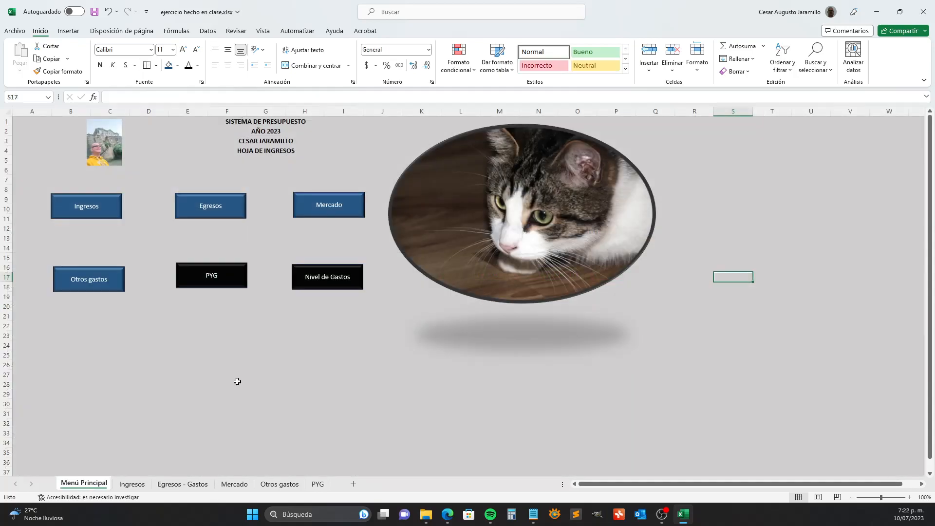
pyautogui.keyDown('ctrl'); pyautogui.click(221, 271); pyautogui.keyUp('ctrl')
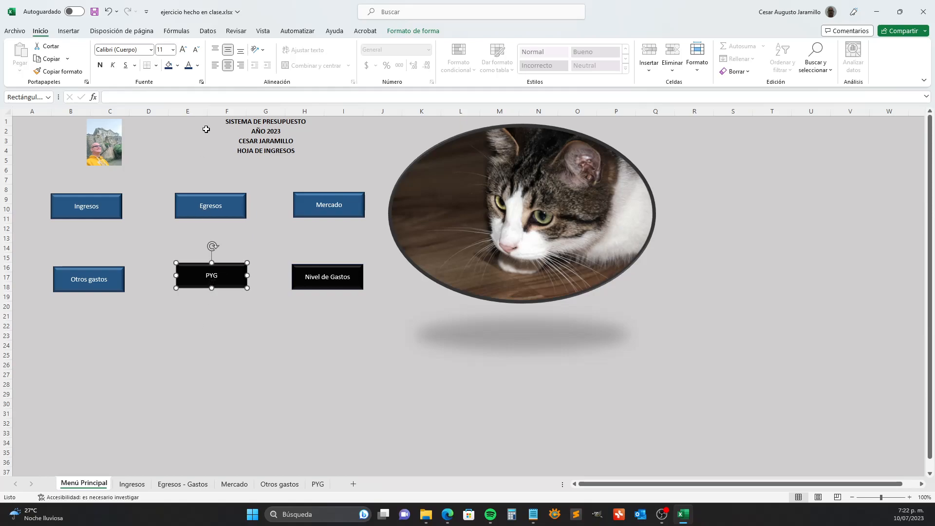
pyautogui.click(177, 65)
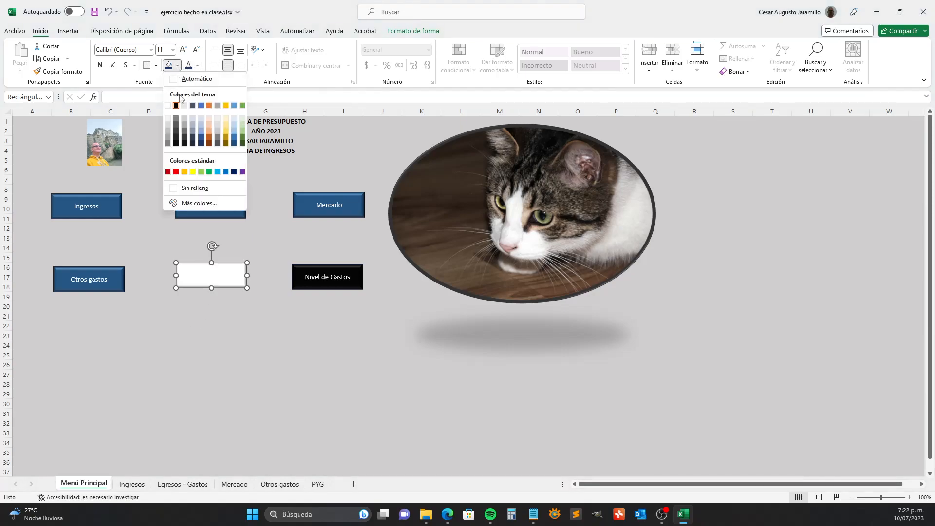
pyautogui.click(234, 143)
# Link the PYG button to cell A1 of the PYG sheet in this document
pyautogui.rightClick(233, 277)
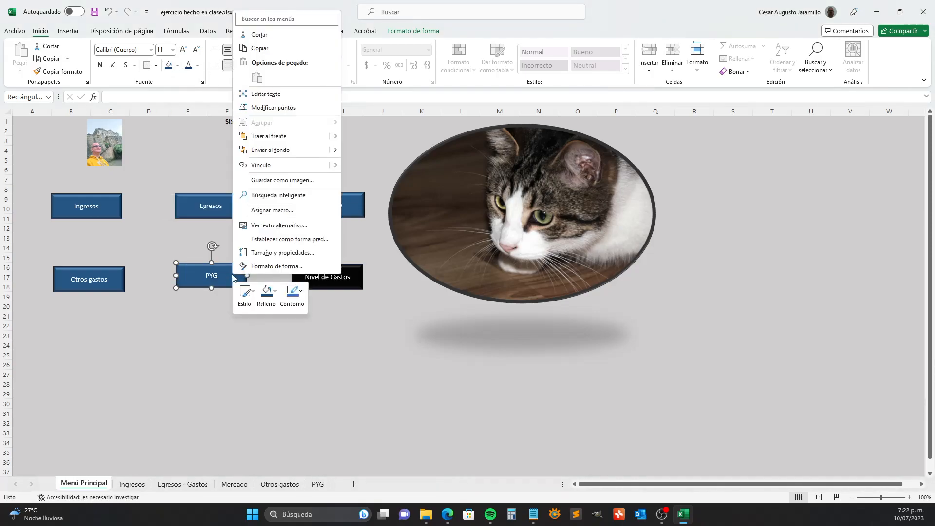
pyautogui.press('Escape')
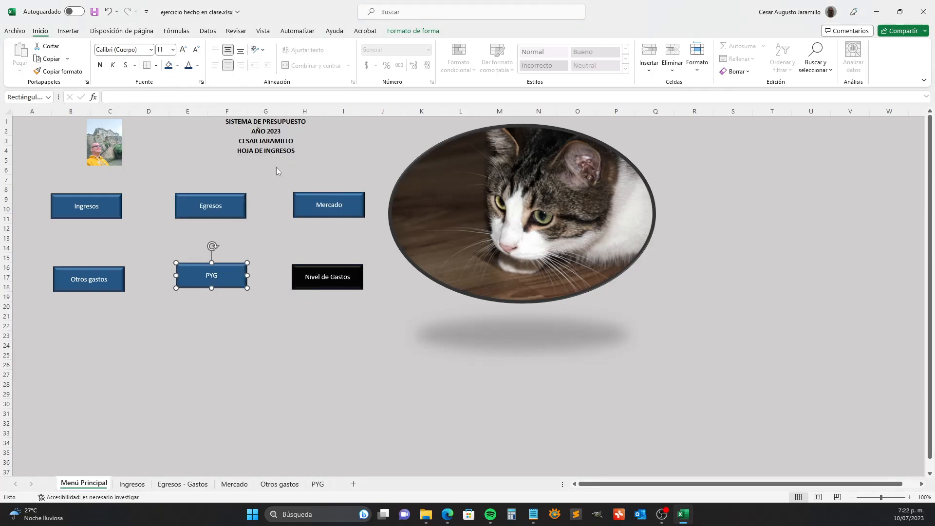
pyautogui.hotkey('ctrl', 'k')
pyautogui.click(351, 180)
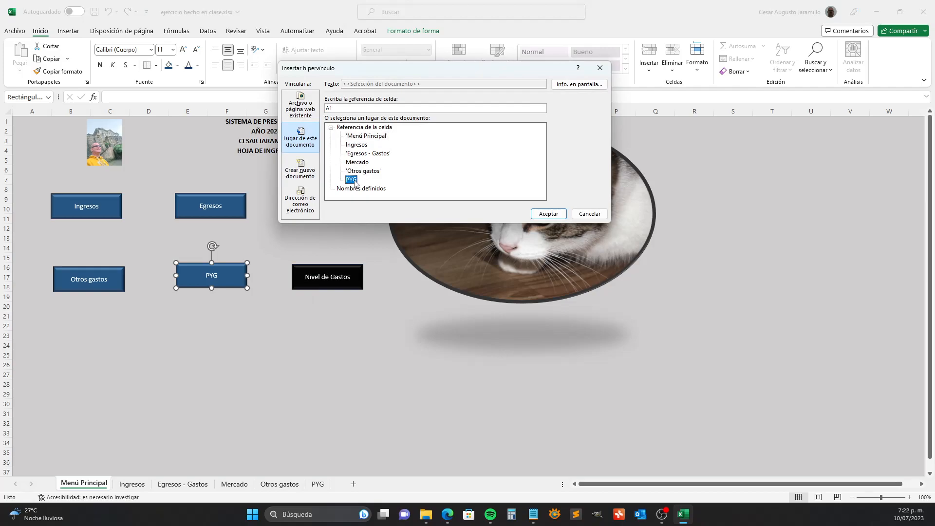
pyautogui.click(549, 214)
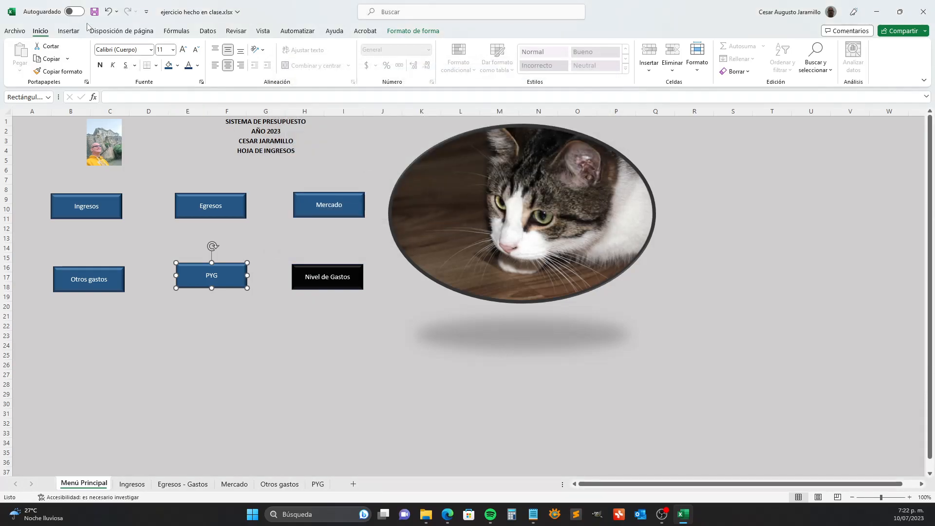
# Save the workbook and test the PYG button's link from Menú Principal
pyautogui.click(95, 11)
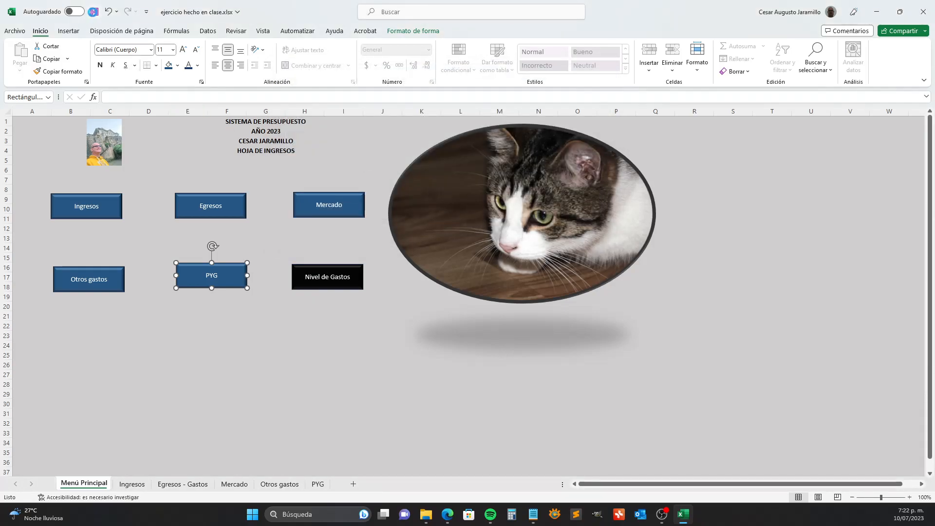
pyautogui.click(232, 357)
pyautogui.click(235, 271)
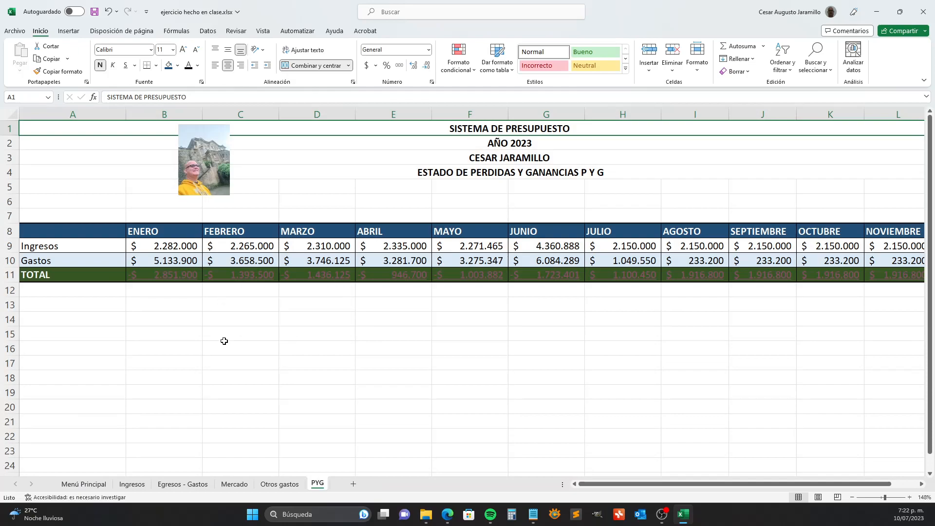
# Copy the linked home icon from Mercado to the PYG sheet and place it under the TOTAL row, across columns A and B
pyautogui.click(235, 485)
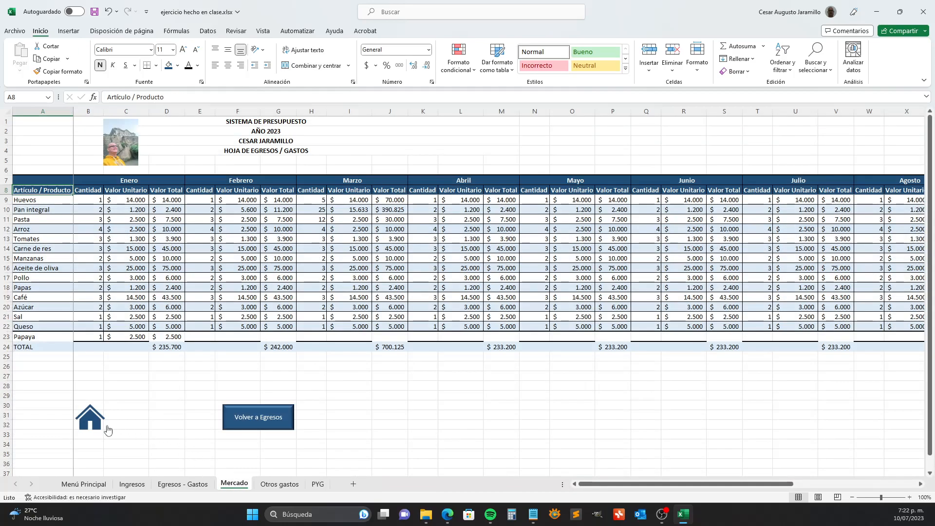
pyautogui.rightClick(92, 416)
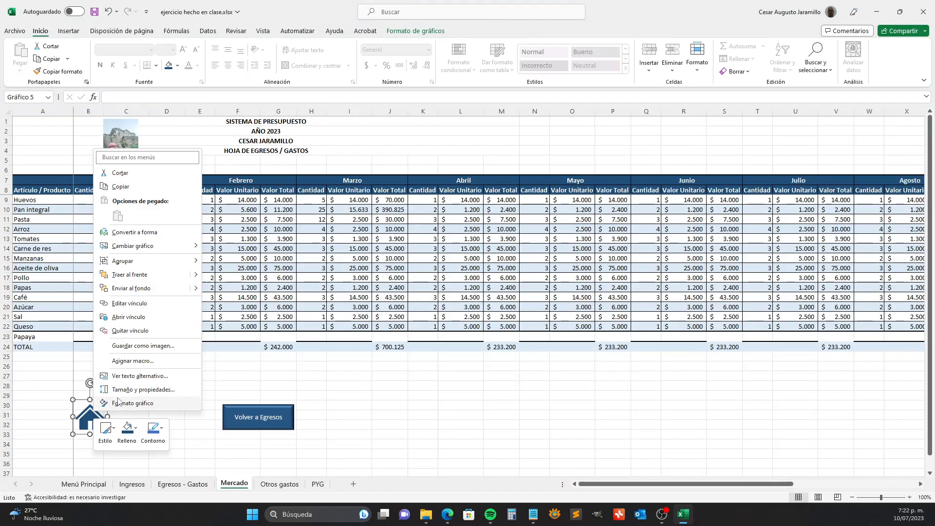
pyautogui.click(123, 187)
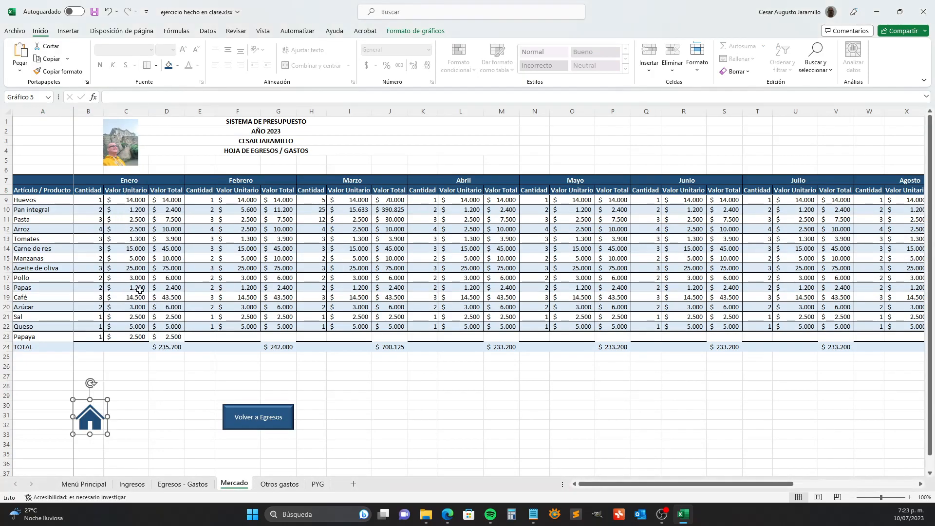
pyautogui.click(316, 484)
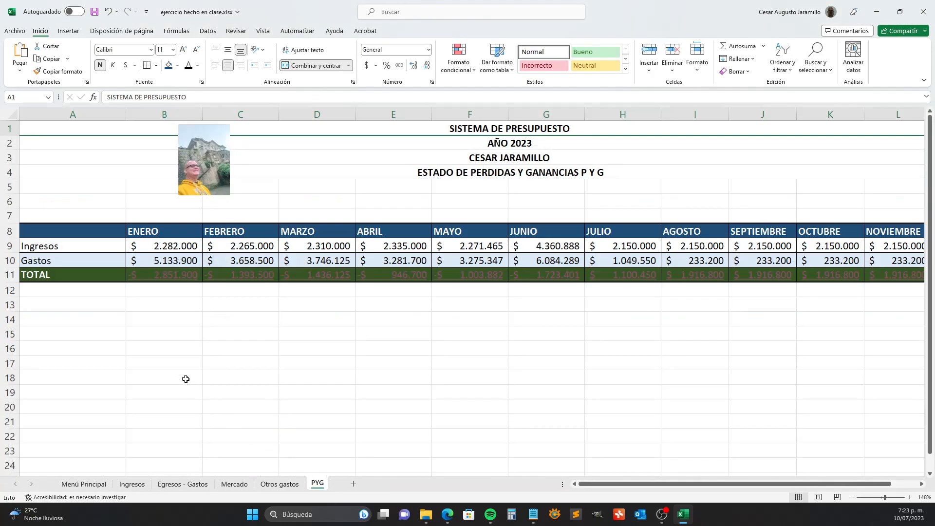
pyautogui.click(161, 348)
pyautogui.rightClick(115, 322)
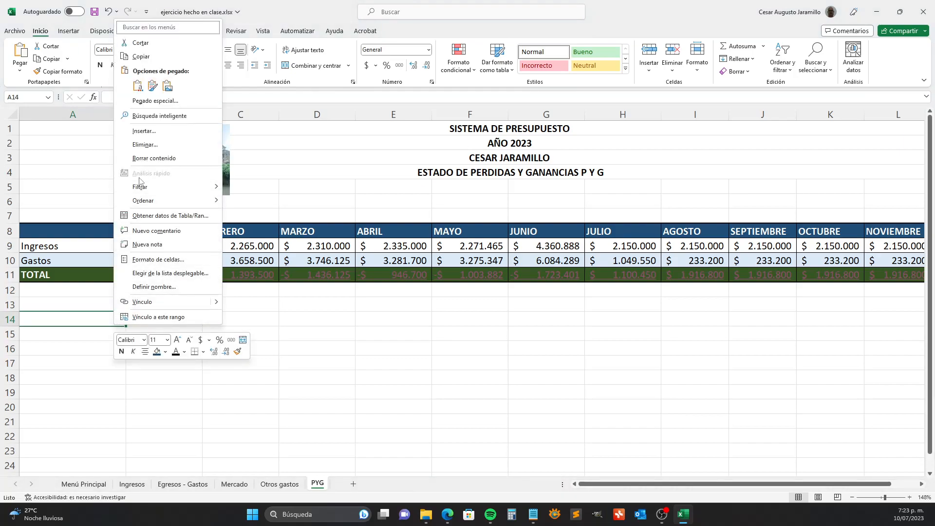
pyautogui.click(138, 86)
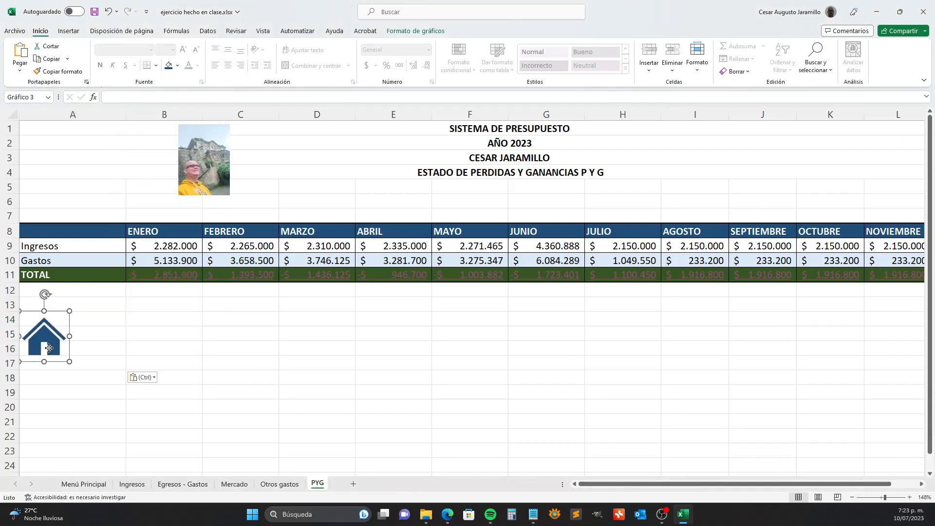
pyautogui.moveTo(48, 348); pyautogui.dragTo(134, 332)
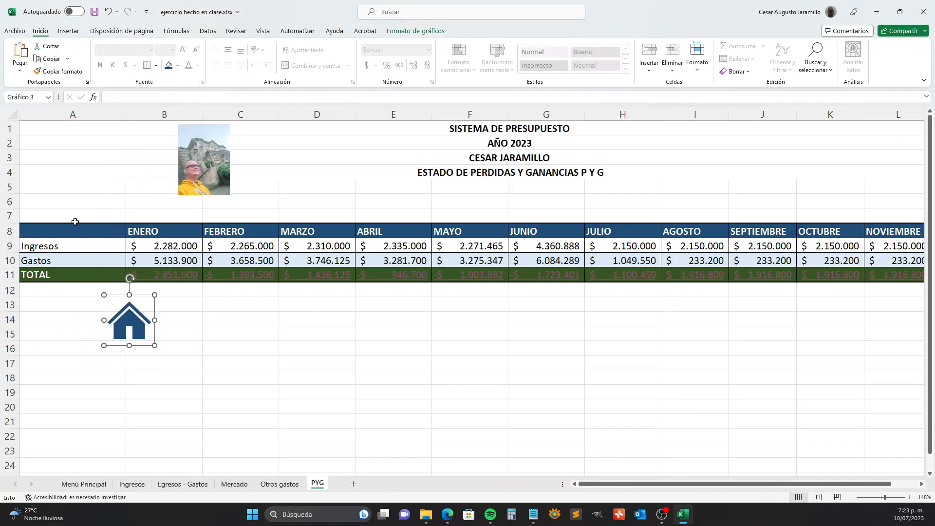
# Save the workbook, view the Menú Principal buttons and return to the PYG sheet
pyautogui.click(94, 11)
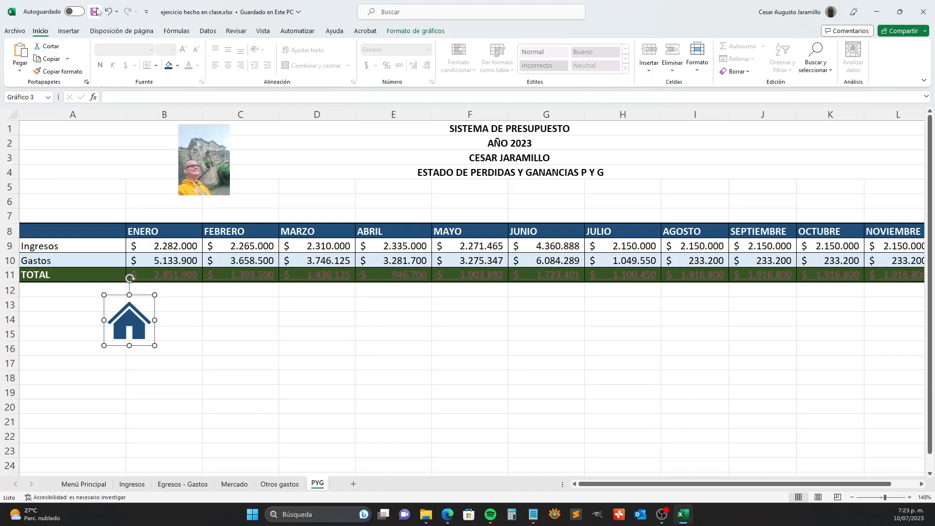
pyautogui.click(95, 12)
pyautogui.click(262, 325)
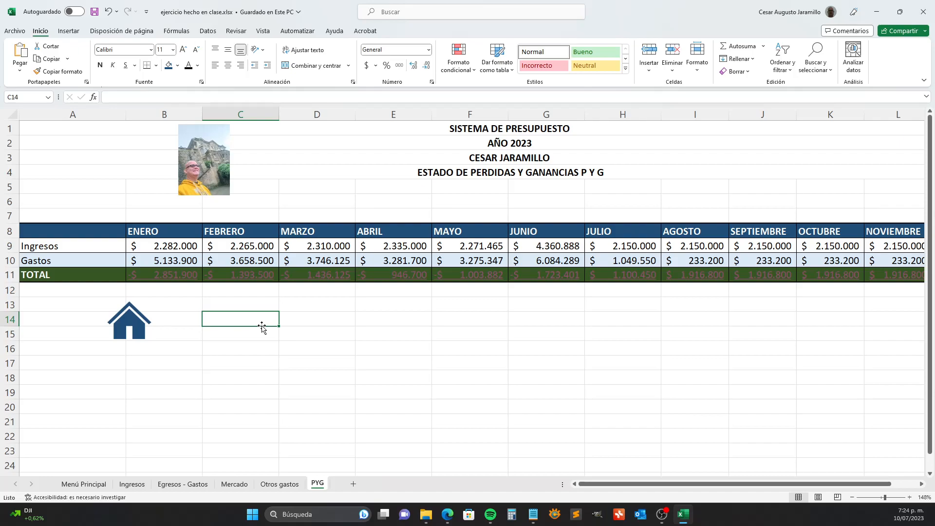
pyautogui.click(104, 483)
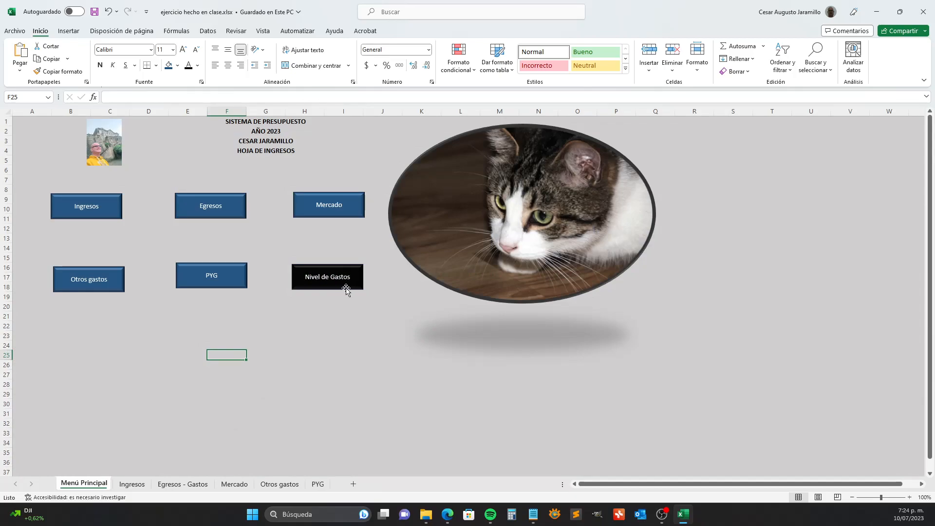
pyautogui.click(318, 484)
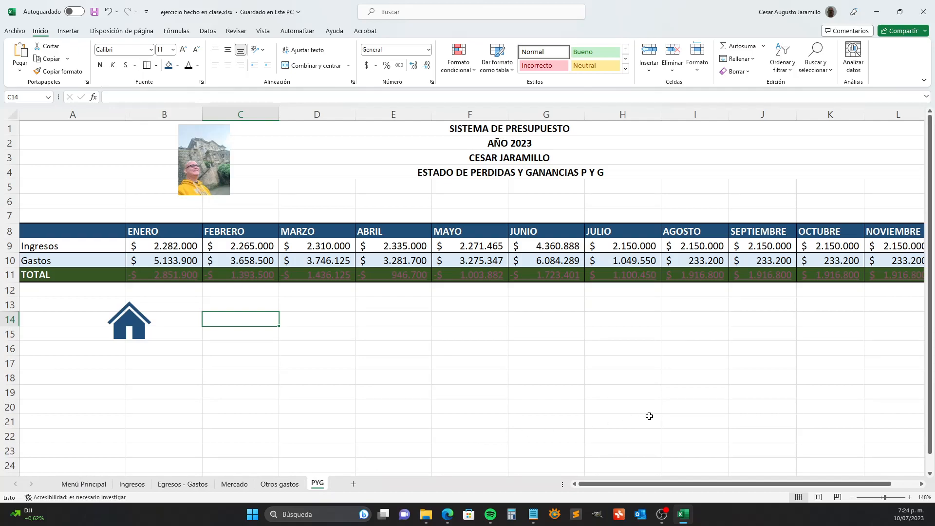